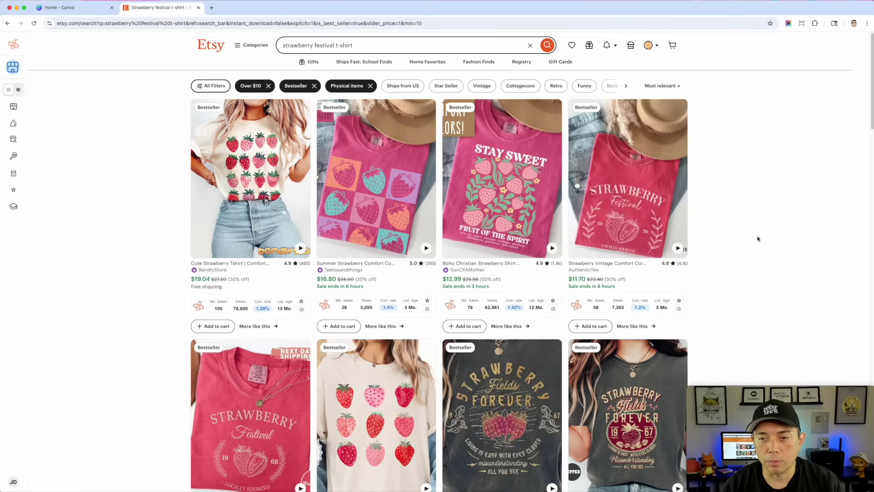
Look through the bestselling strawberry festival T-shirt listings on Etsy, comparing their designs, prices and sales figures.
scroll(758, 242, down, 3)
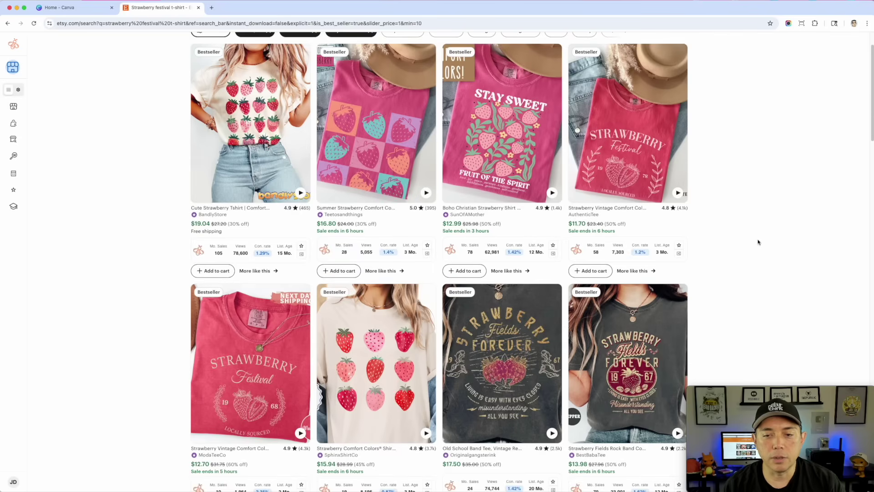
scroll(150, 389, down, 1)
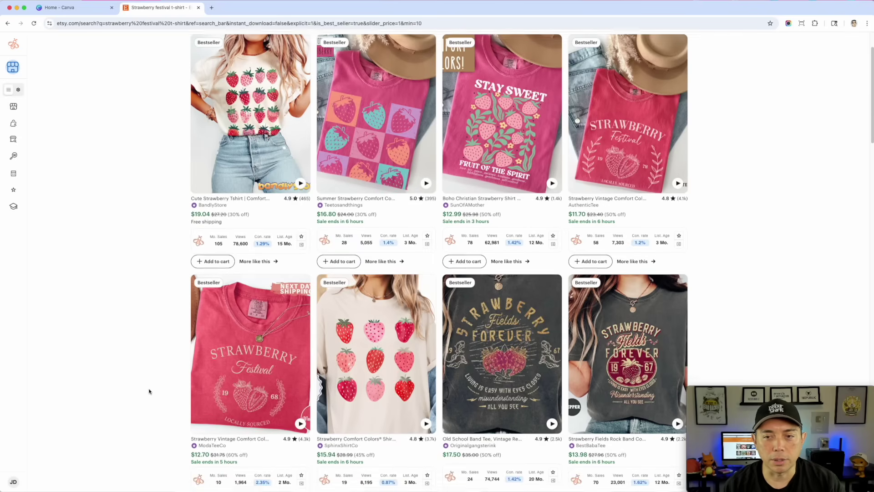
scroll(793, 259, down, 5)
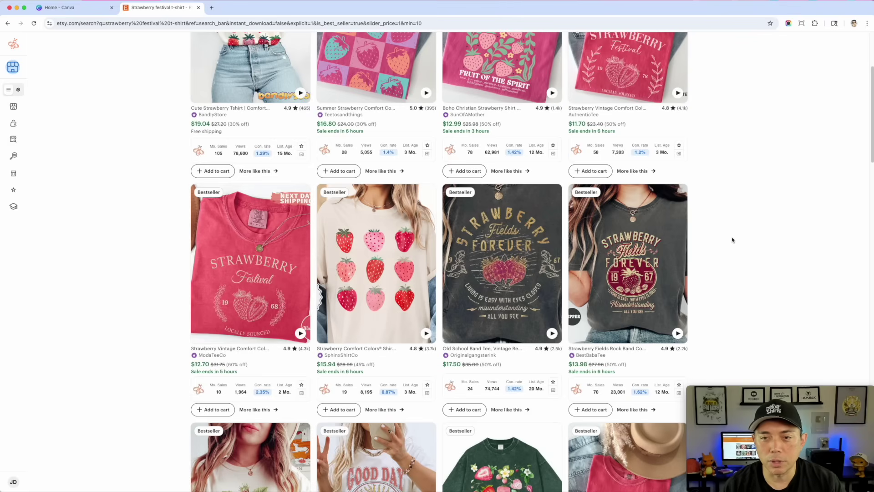
scroll(734, 239, down, 6)
scroll(732, 240, down, 2)
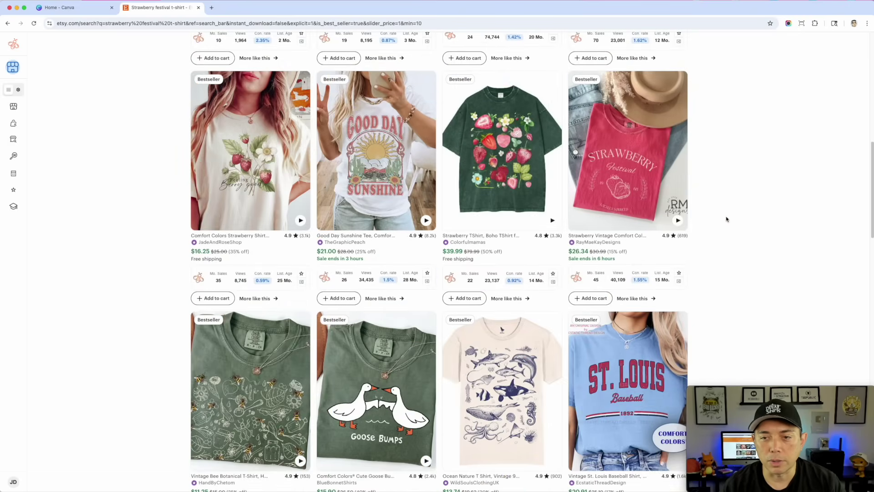
scroll(758, 221, down, 7)
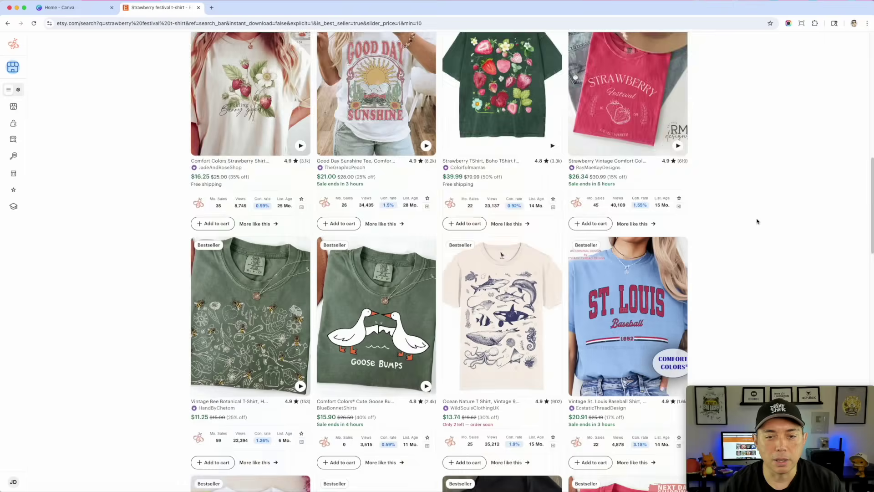
scroll(757, 221, down, 1)
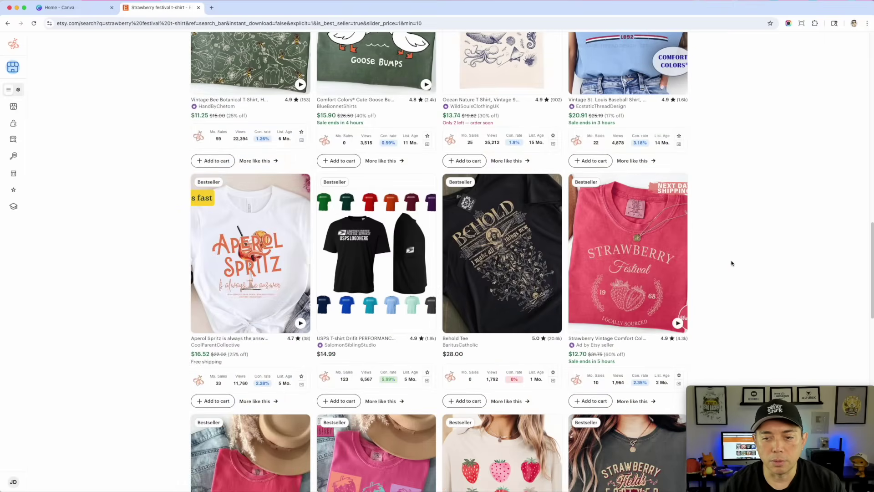
scroll(732, 262, down, 3)
scroll(772, 221, down, 3)
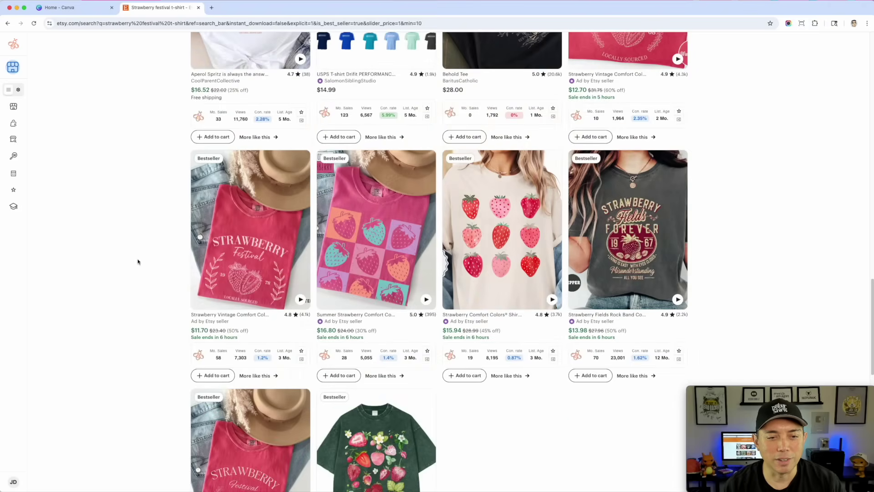
scroll(80, 284, down, 2)
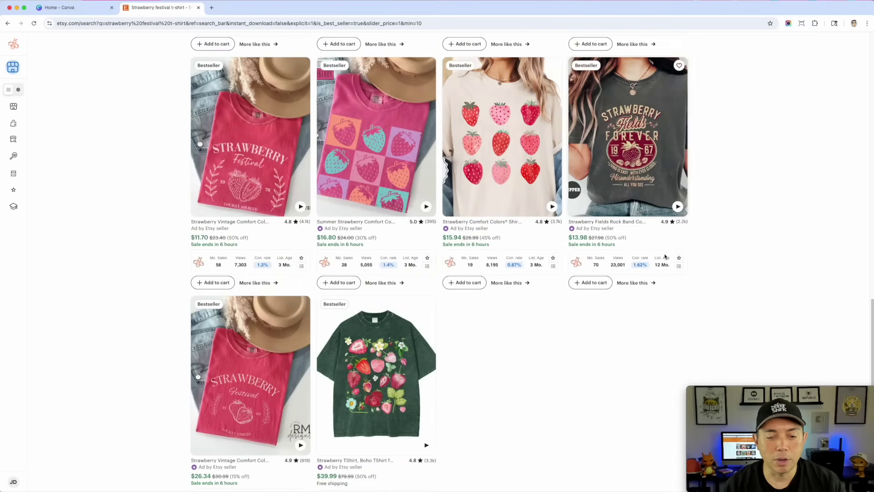
scroll(696, 256, down, 3)
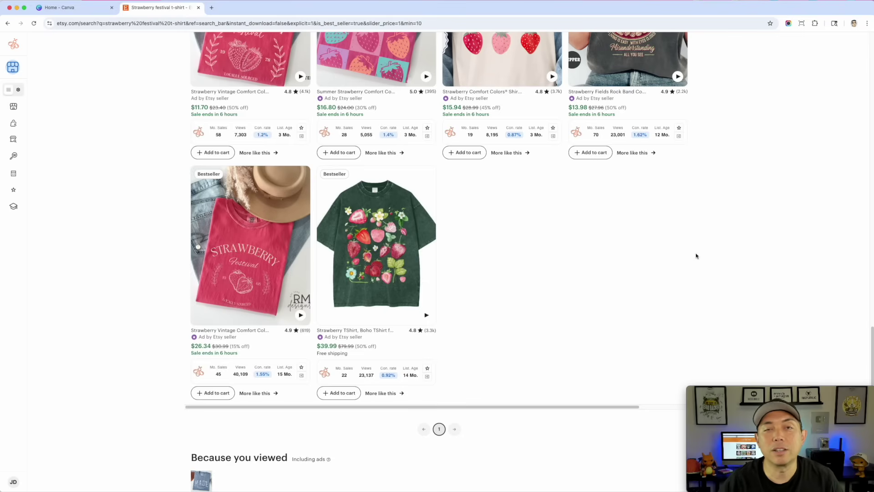
Switch to Canva and open the recent "i got my" design at its first page, Blueberry Festival.
click(73, 8)
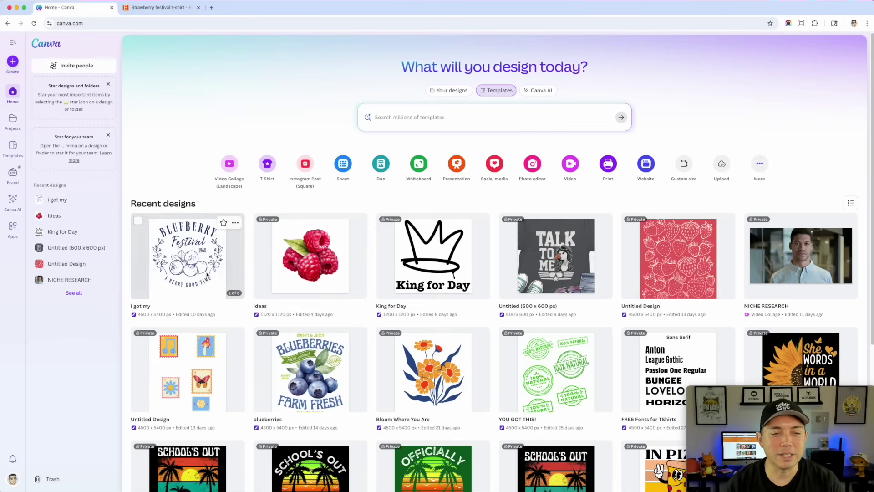
click(188, 243)
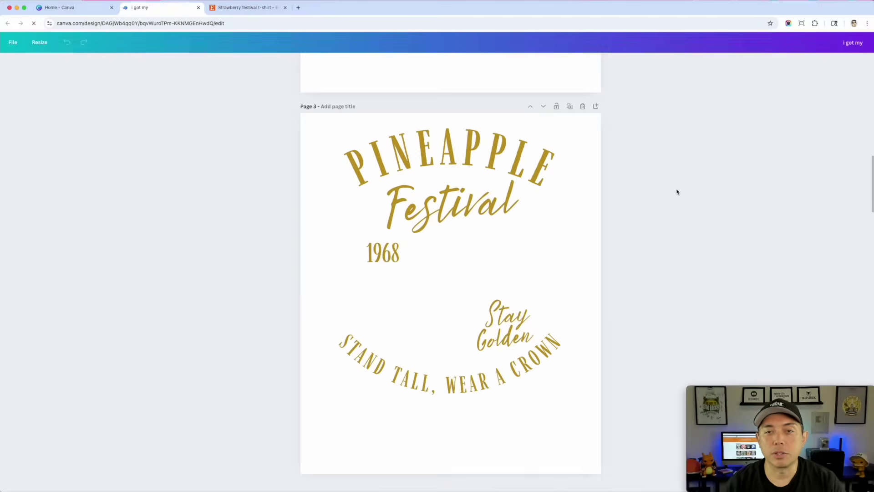
scroll(687, 297, up, 10)
scroll(661, 321, up, 5)
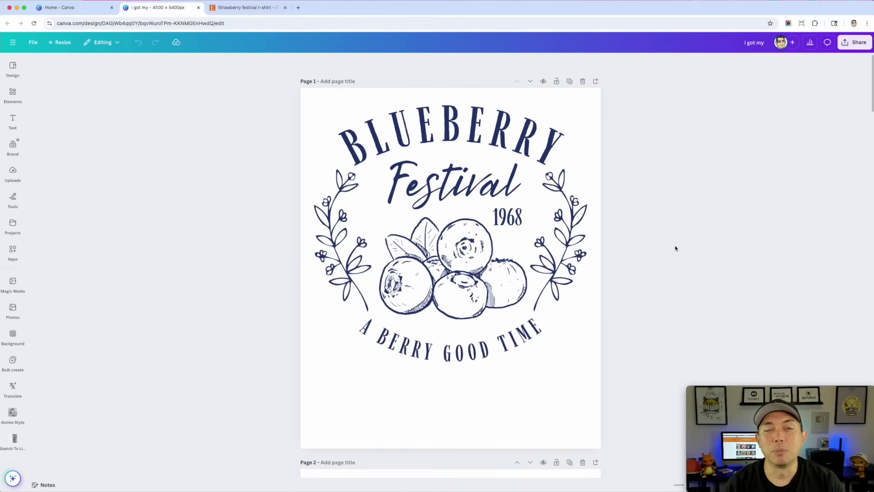
Review all the fruit festival shirt pages in the design, from Blueberry to Strawberry, and return to the first page.
scroll(677, 267, down, 8)
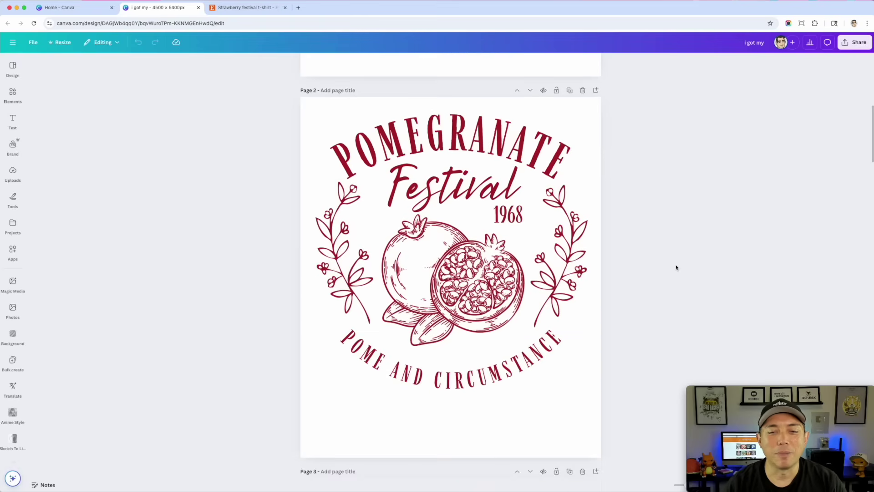
scroll(676, 268, down, 9)
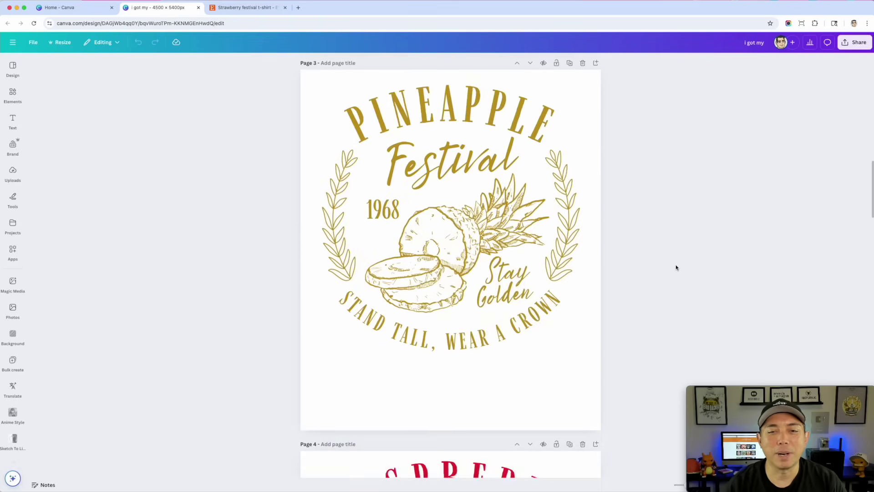
scroll(676, 268, down, 15)
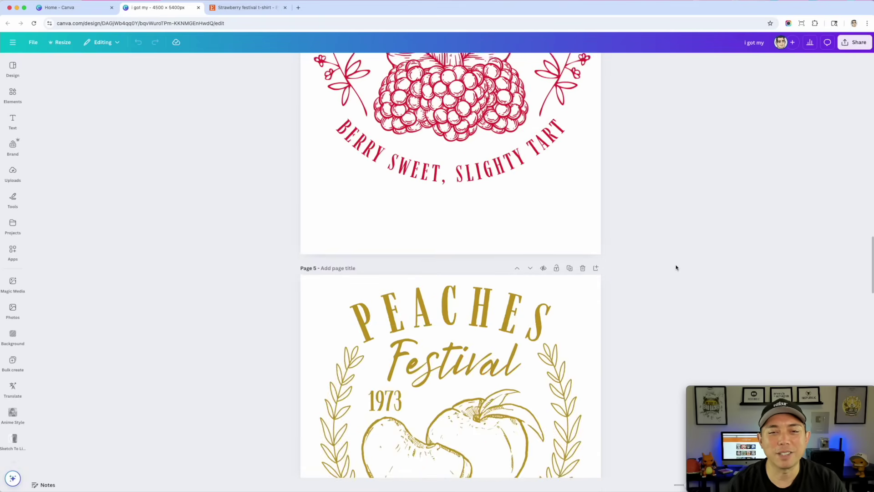
scroll(676, 268, down, 9)
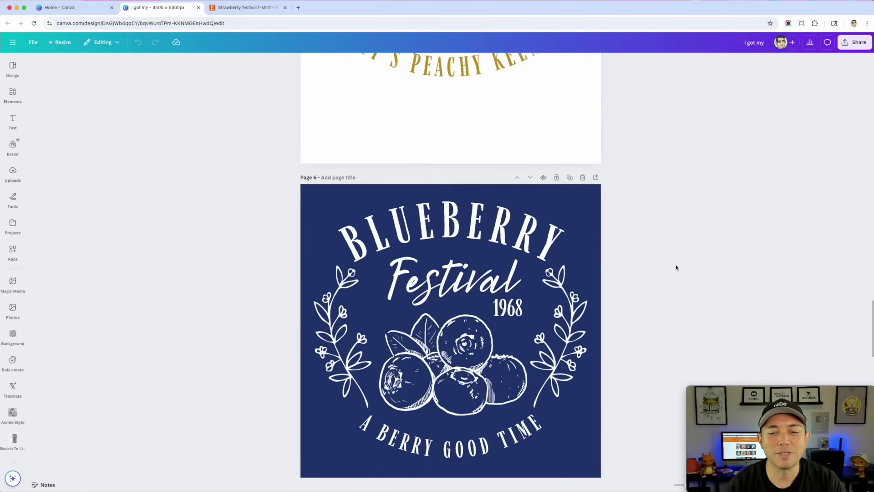
scroll(676, 267, down, 1)
scroll(676, 268, down, 4)
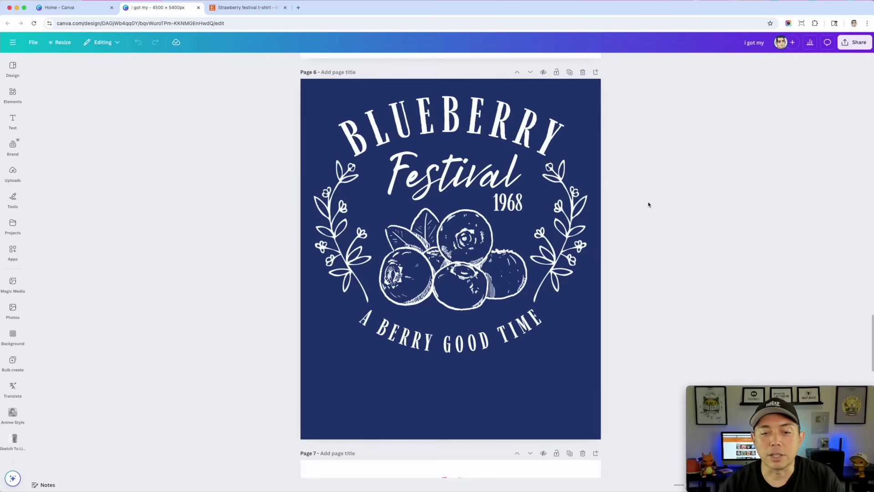
scroll(655, 228, down, 1)
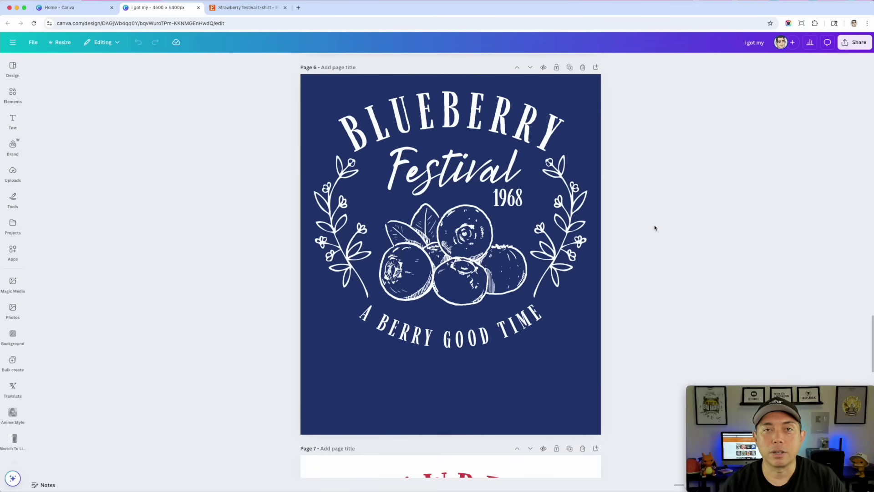
scroll(655, 228, down, 8)
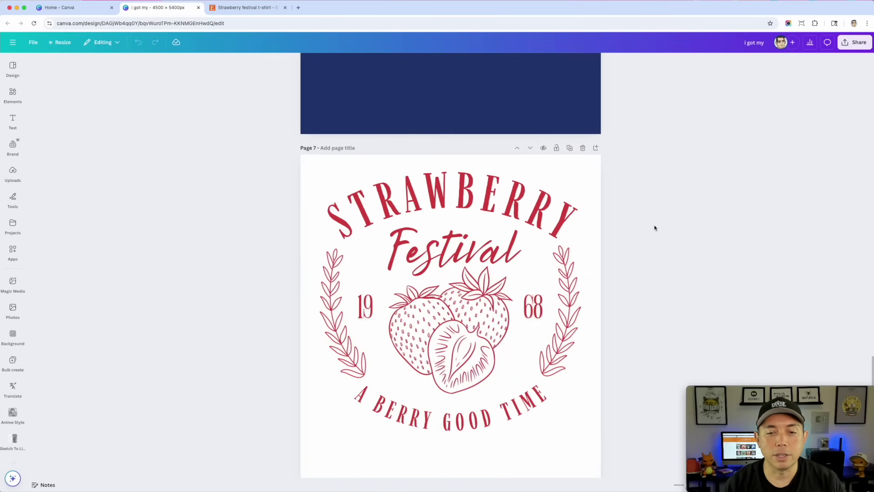
scroll(655, 227, down, 9)
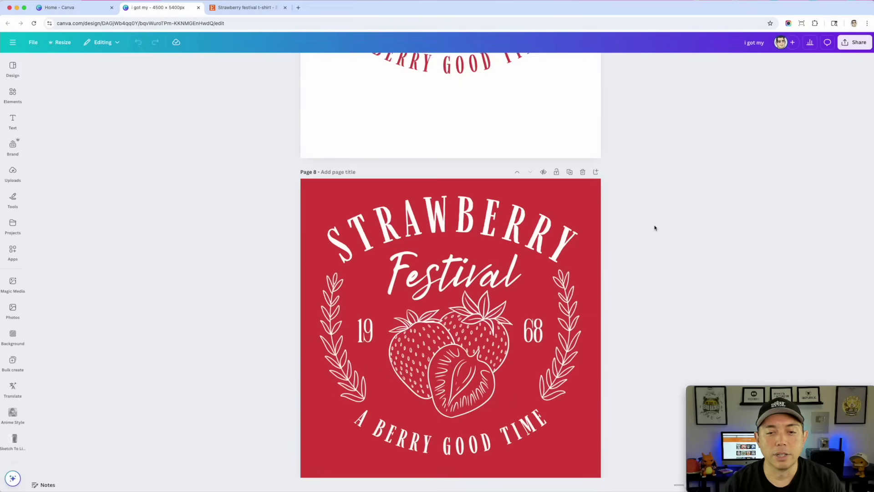
scroll(655, 228, down, 1)
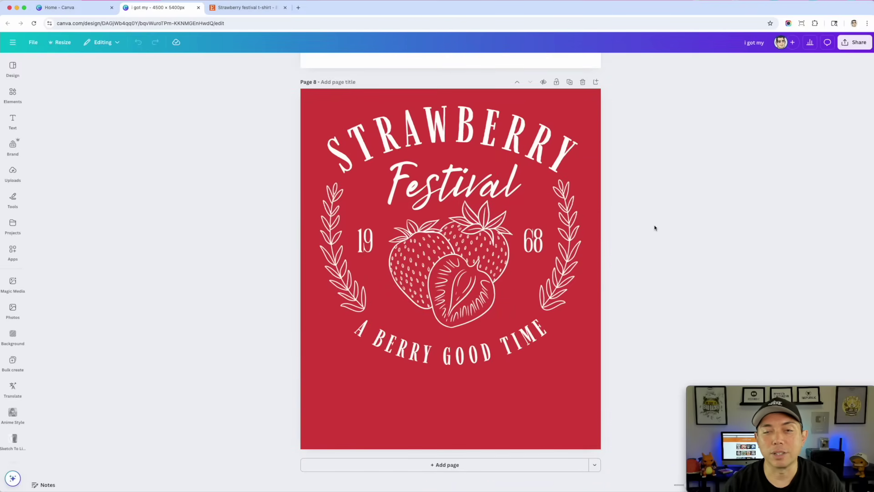
scroll(654, 227, up, 16)
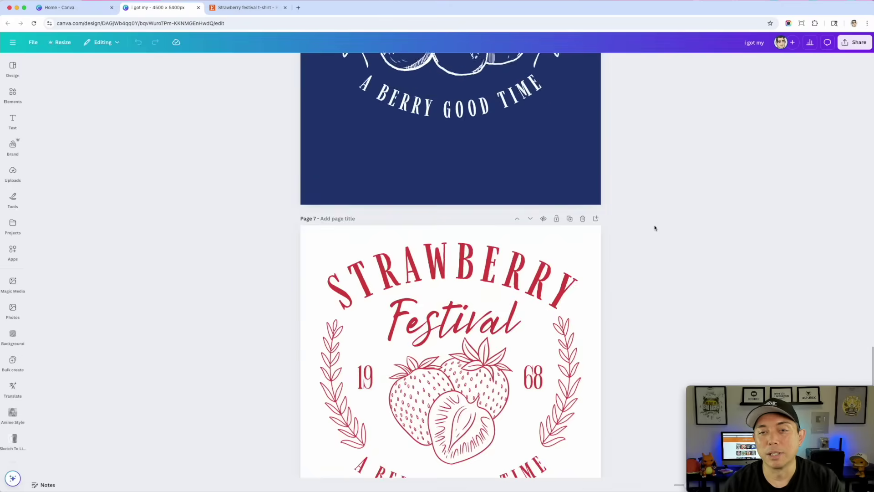
scroll(655, 227, up, 12)
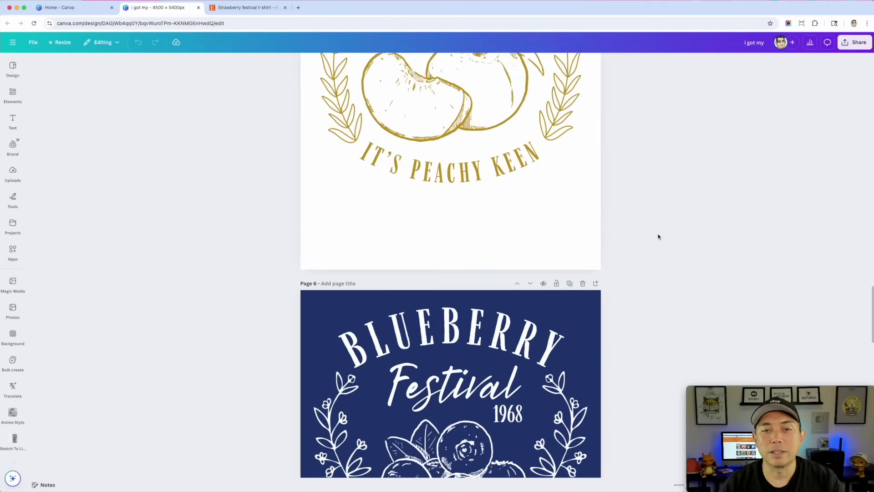
scroll(658, 236, up, 12)
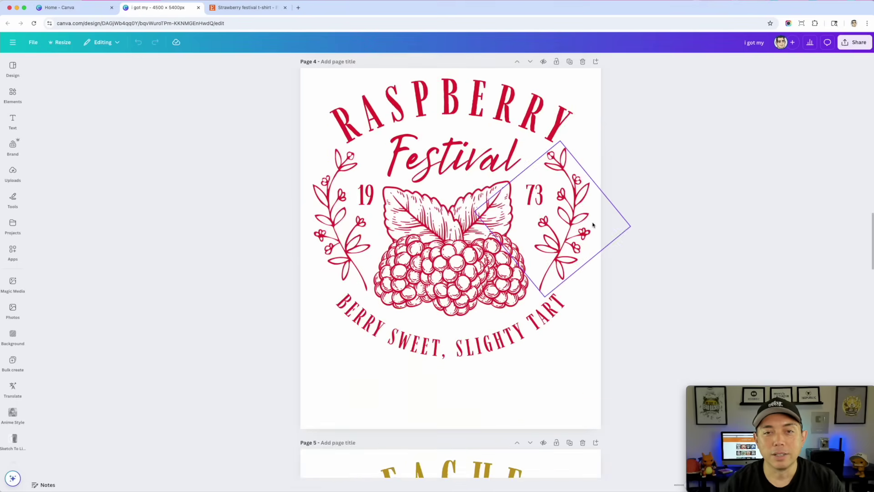
scroll(593, 225, up, 12)
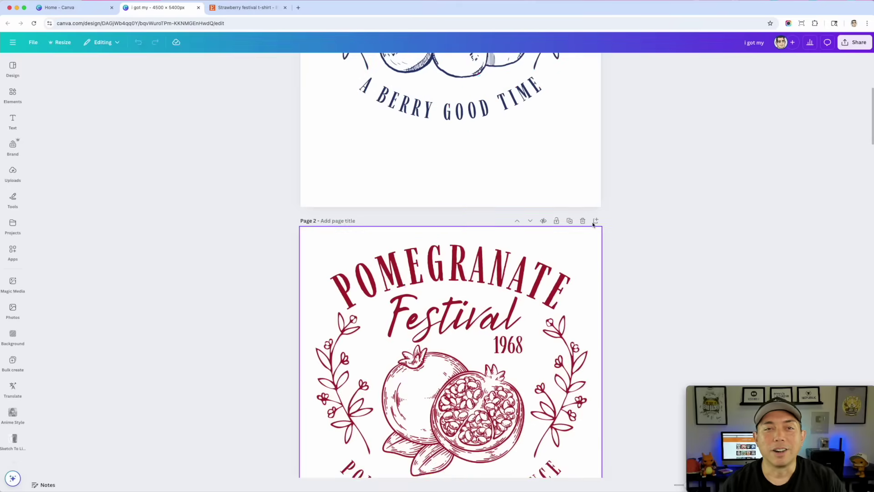
scroll(593, 225, up, 3)
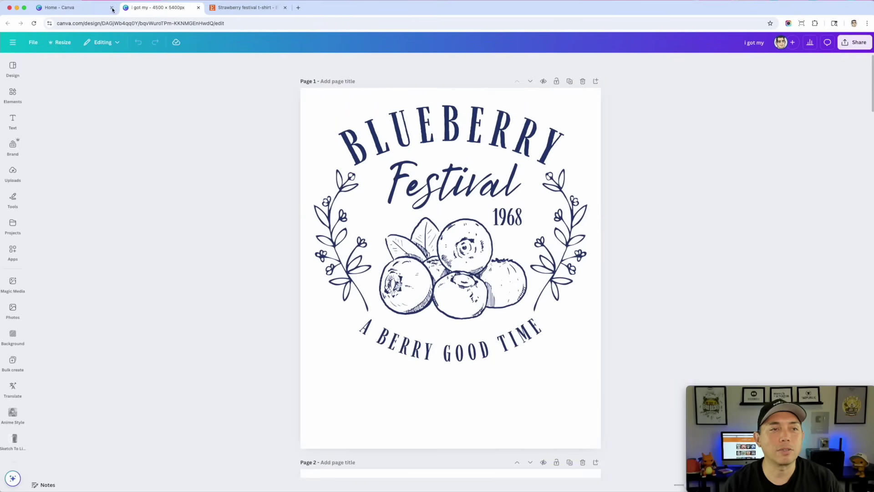
Create a new blank custom-size design of 4500 × 5400 px from the Canva home page.
click(93, 12)
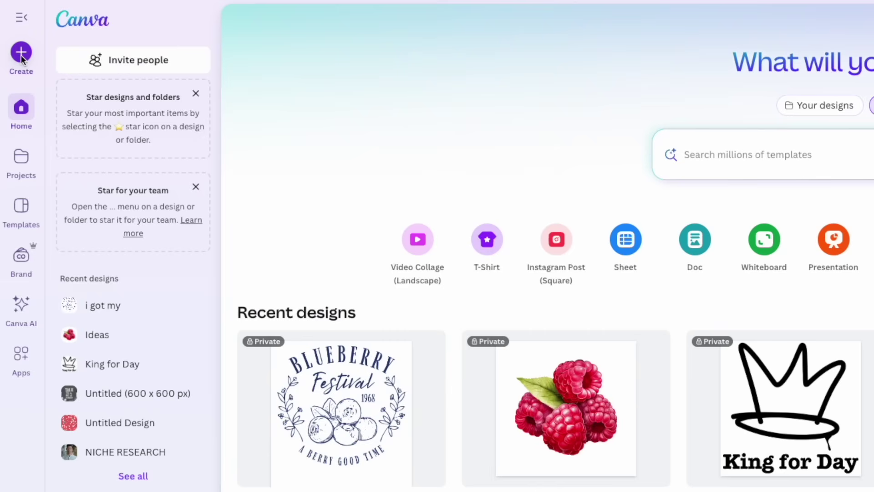
click(20, 53)
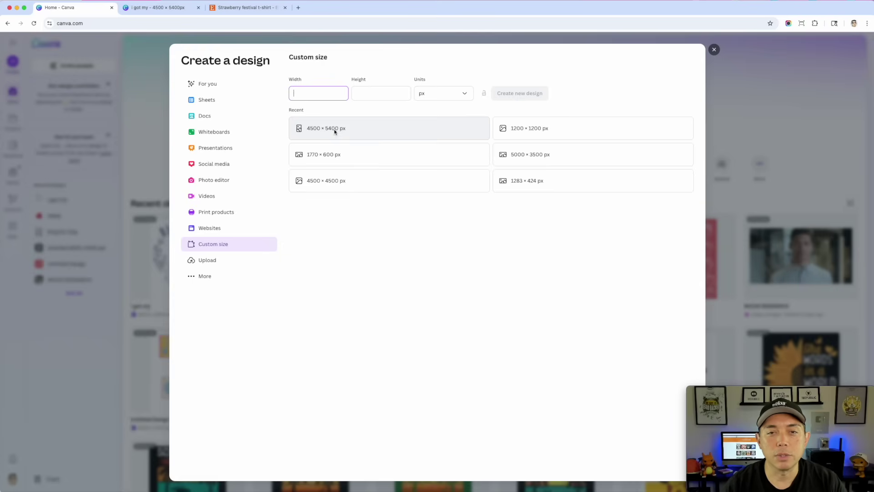
click(357, 131)
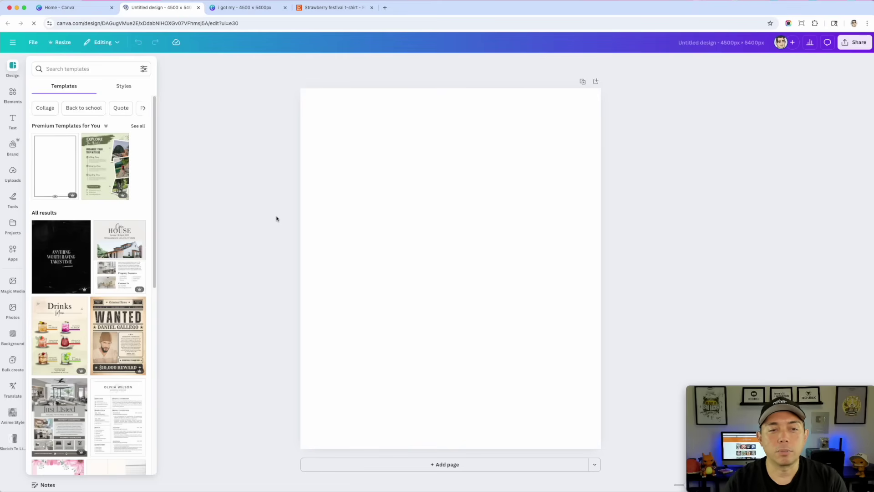
Search the templates for "fruit festival shirt" and look through the resulting designs.
click(71, 68)
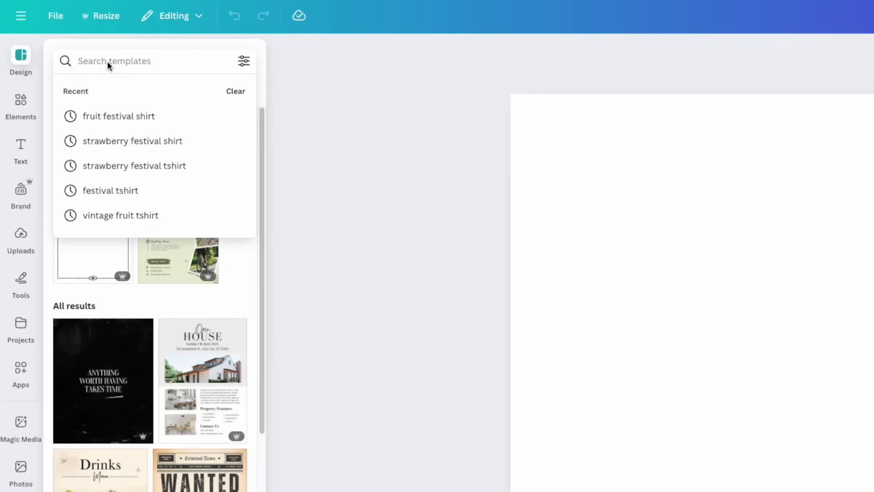
text(fruit festival sh)
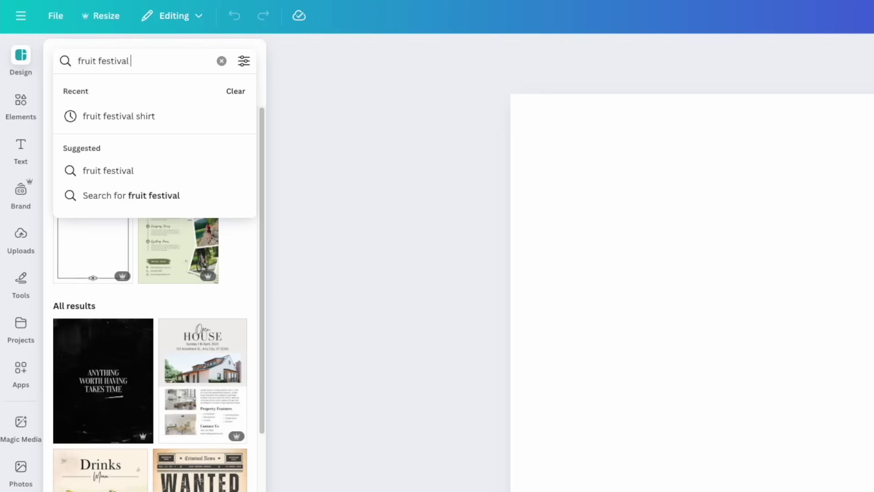
text(irt)
key(Return)
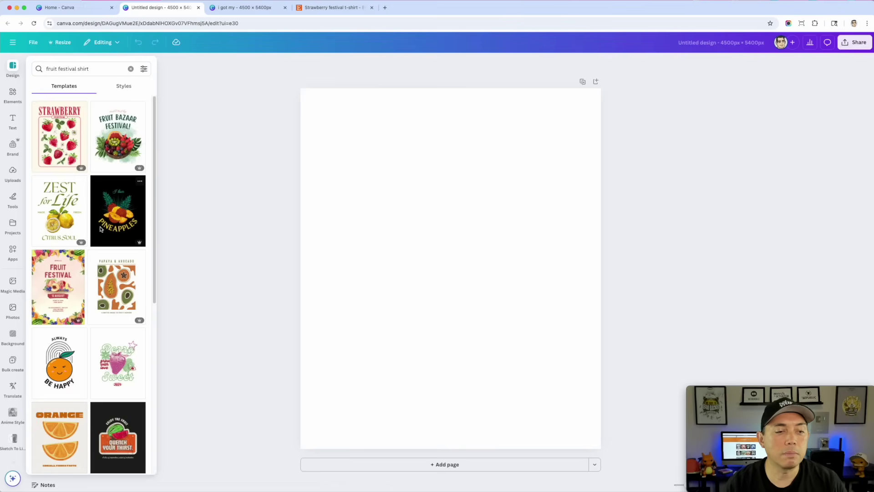
scroll(164, 346, down, 5)
scroll(97, 236, down, 10)
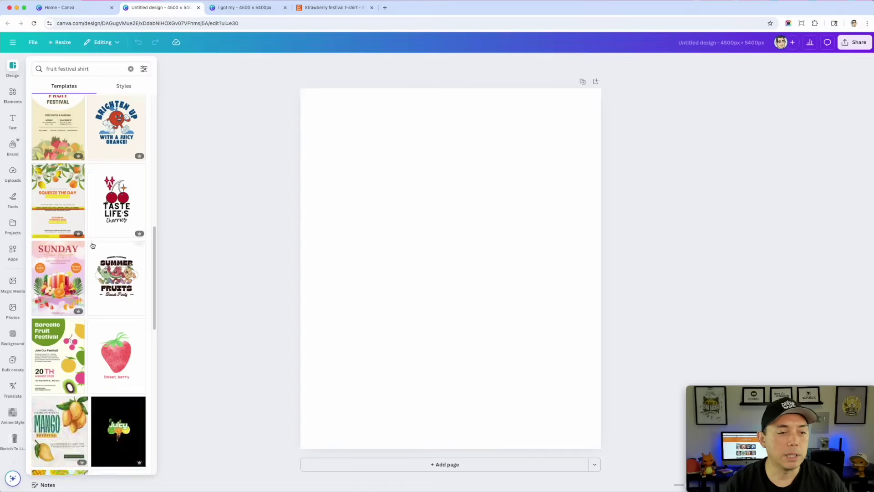
scroll(92, 245, down, 4)
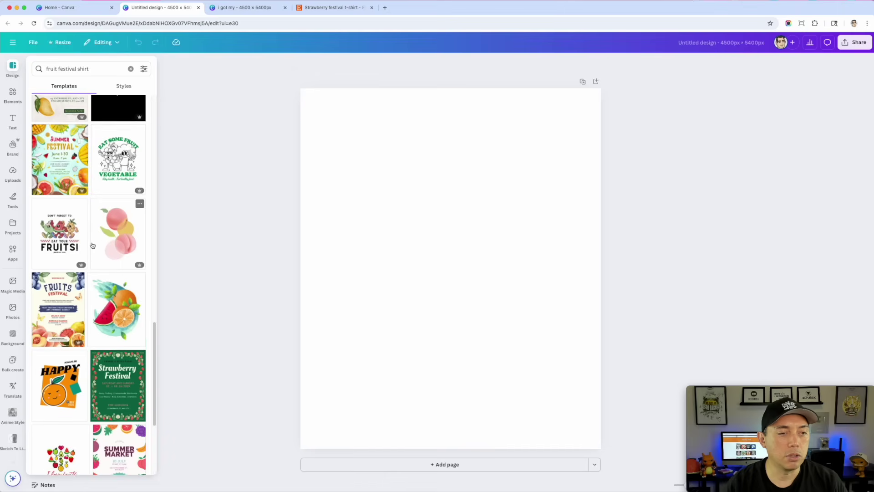
scroll(92, 246, down, 6)
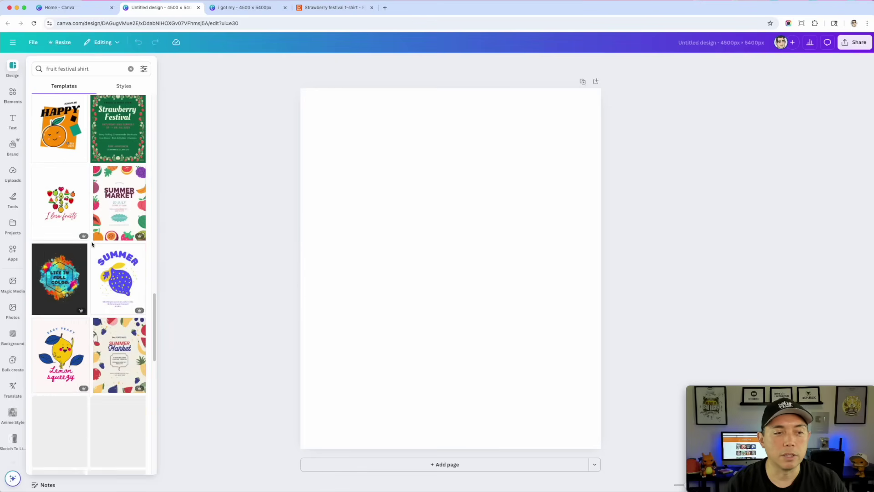
Look further through the fruit festival shirt templates and return to the first results.
scroll(121, 306, down, 4)
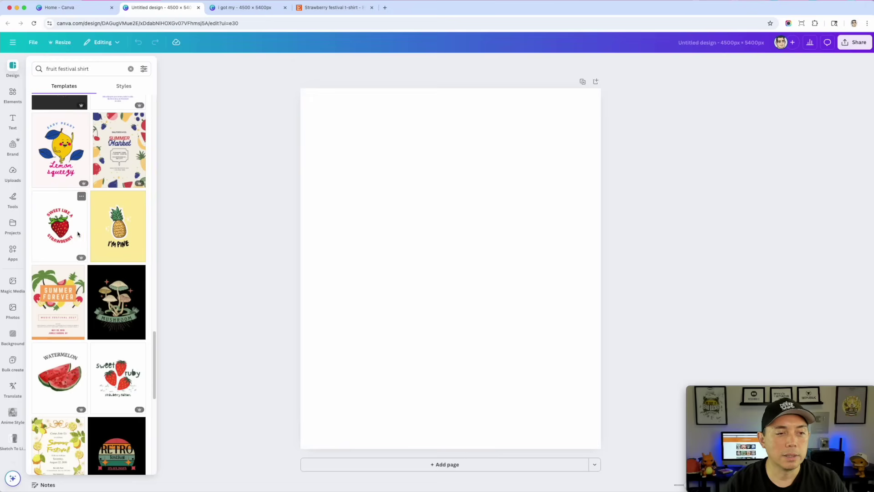
scroll(91, 256, down, 3)
scroll(91, 256, down, 10)
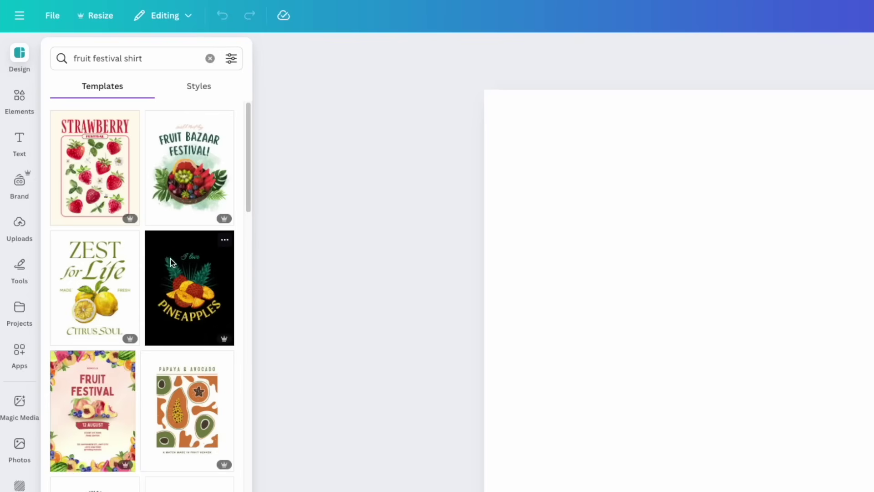
Search the elements for "strawberry line art" and show all matching graphics.
click(17, 98)
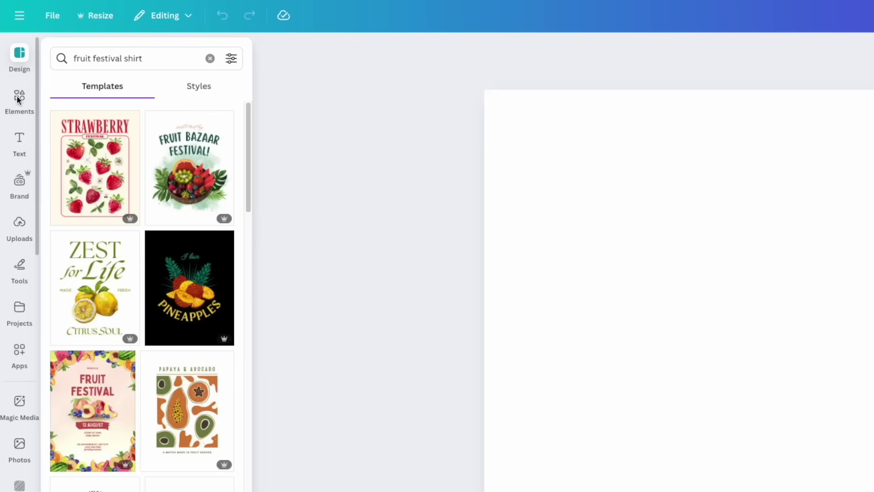
click(100, 54)
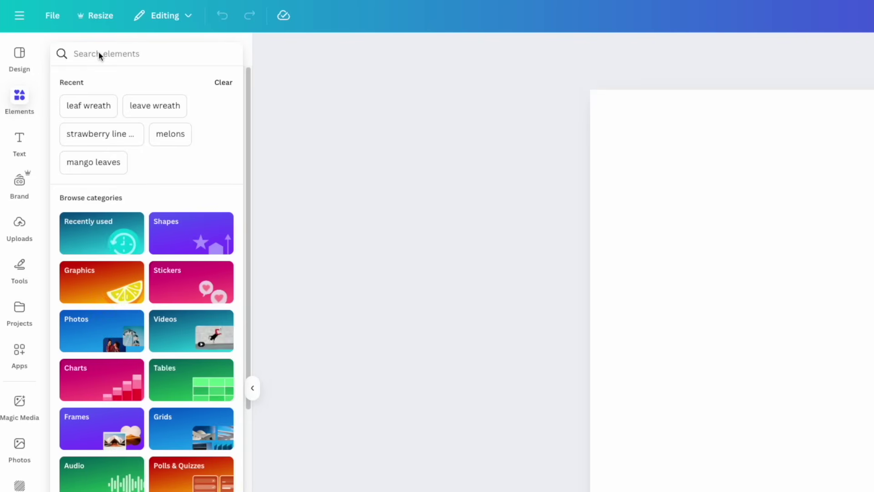
text(st)
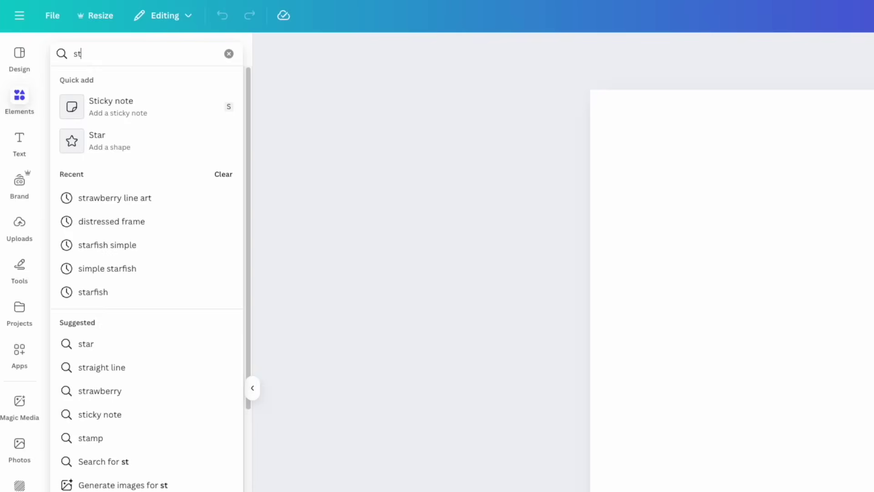
text(rawberr)
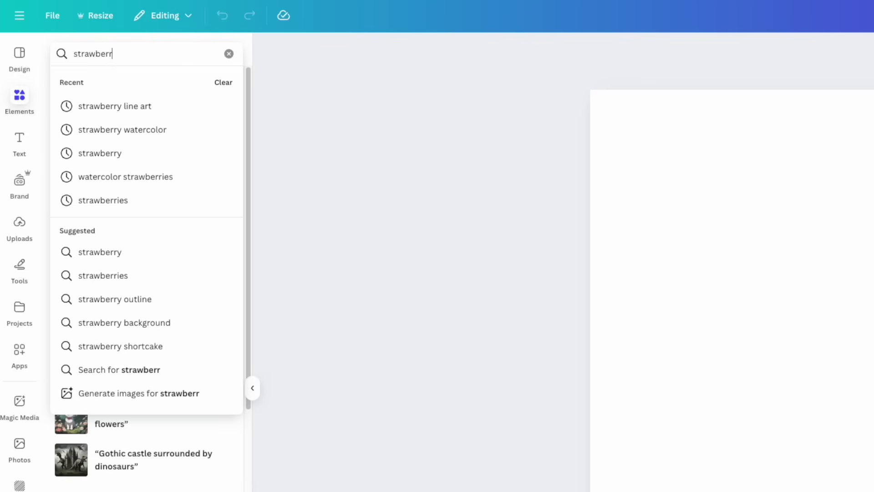
text(y l)
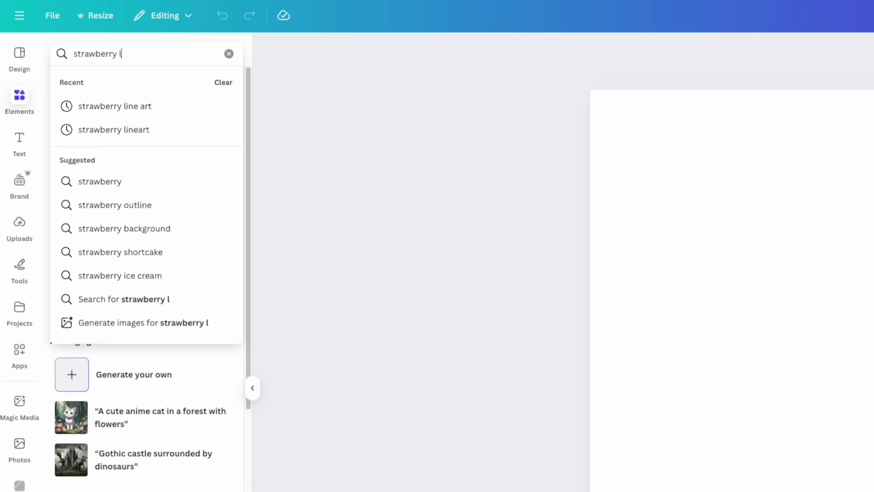
text(ine art)
key(Return)
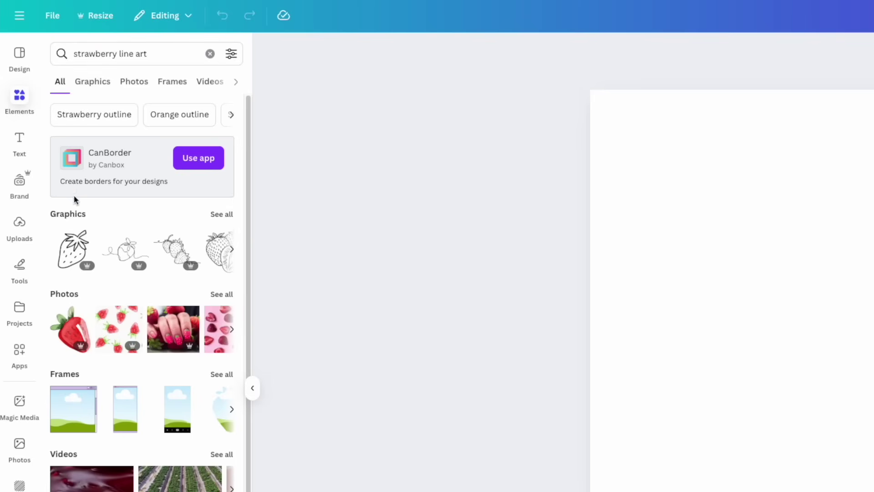
click(220, 218)
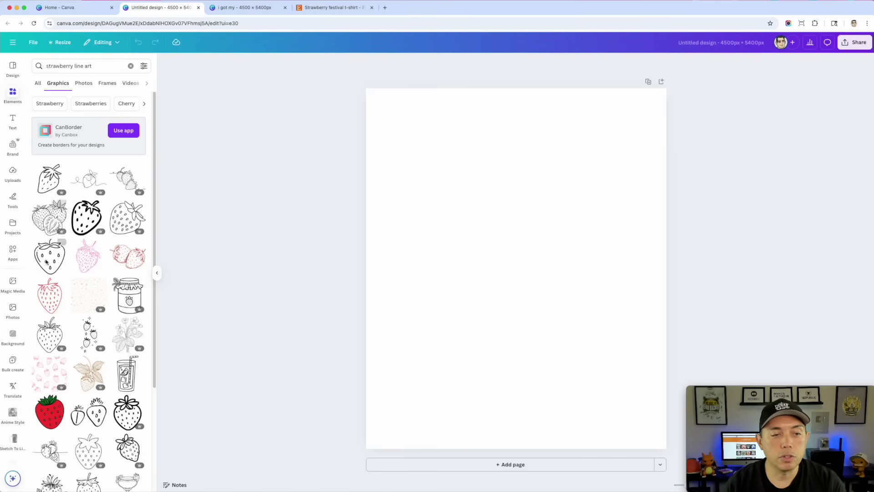
Add the red outlined pair of strawberries from the graphics and place it in the upper part of the page.
scroll(89, 293, down, 3)
scroll(89, 292, down, 7)
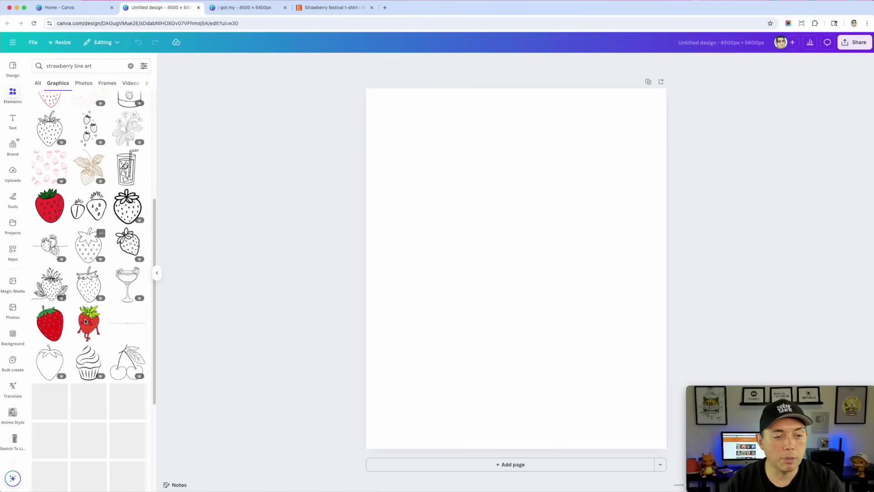
scroll(85, 322, up, 10)
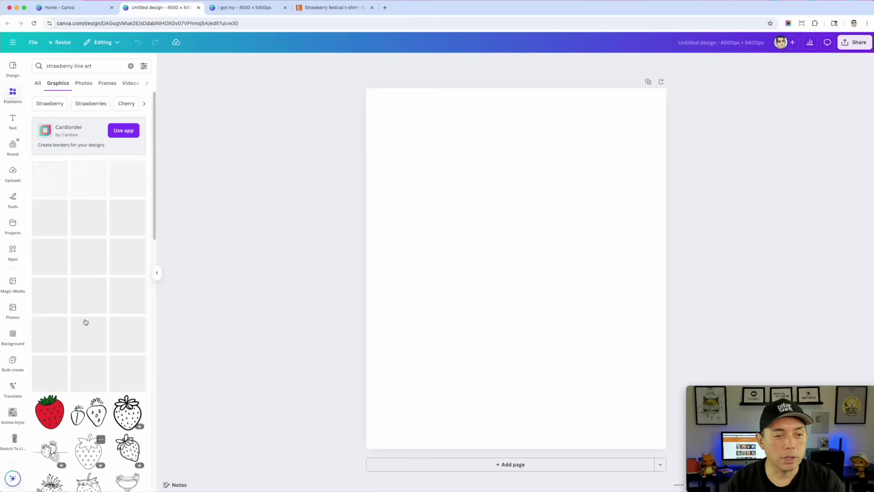
click(128, 260)
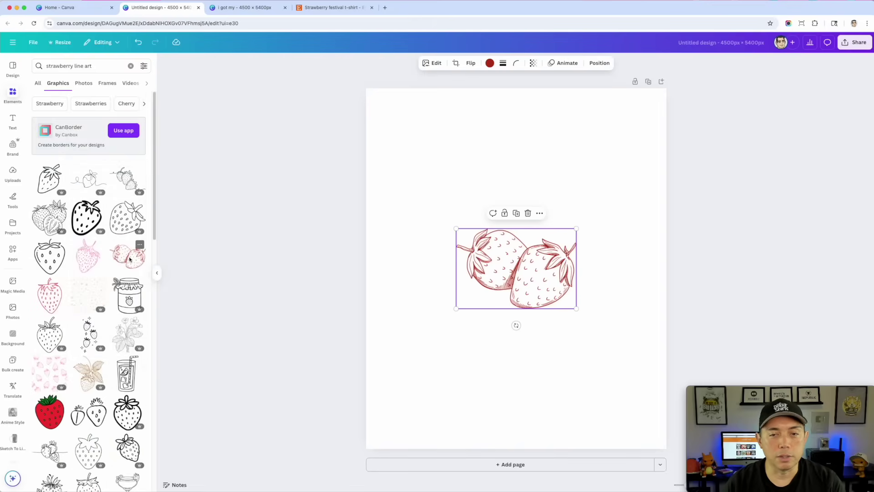
drag(538, 270, 517, 205)
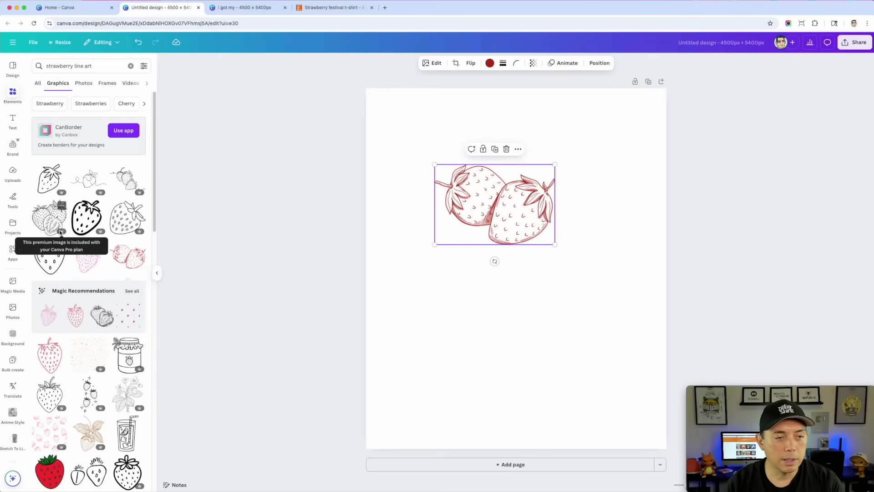
click(45, 219)
drag(557, 302, 554, 345)
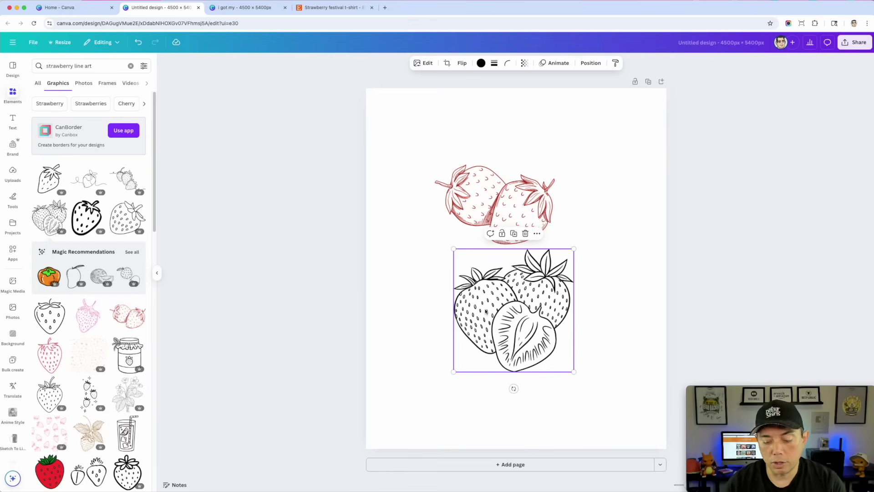
key(Delete)
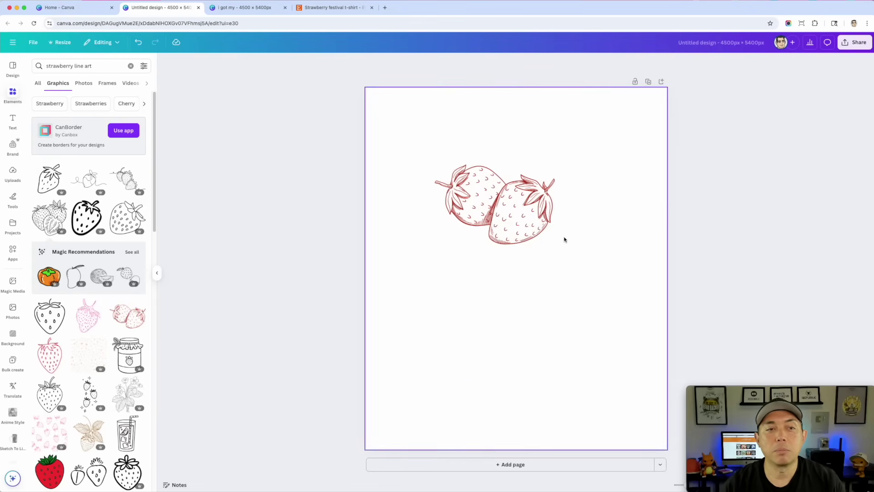
Move the red strawberry pair slightly lower on the page and search the graphics for "leaf wreath".
click(511, 210)
drag(511, 211, 521, 244)
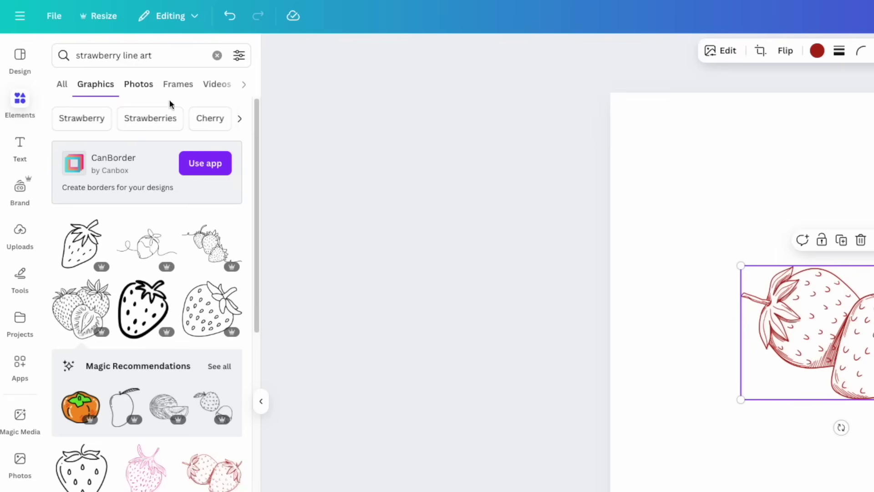
click(125, 55)
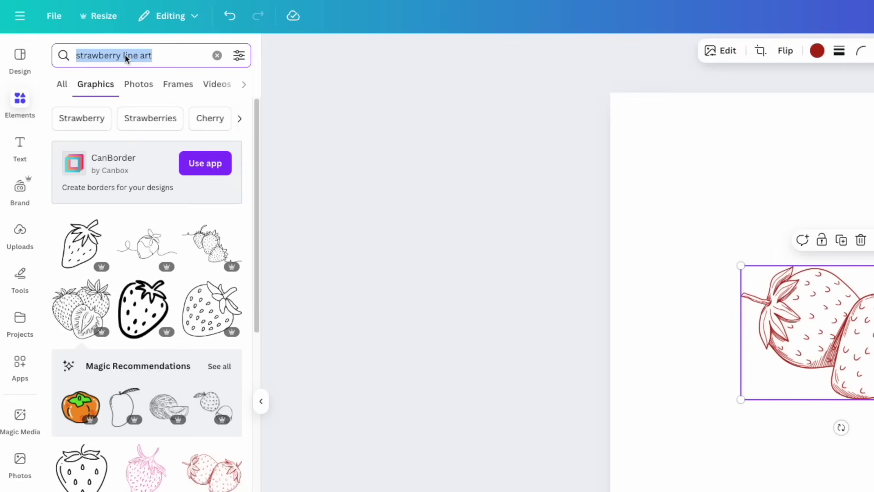
text(leaf wr)
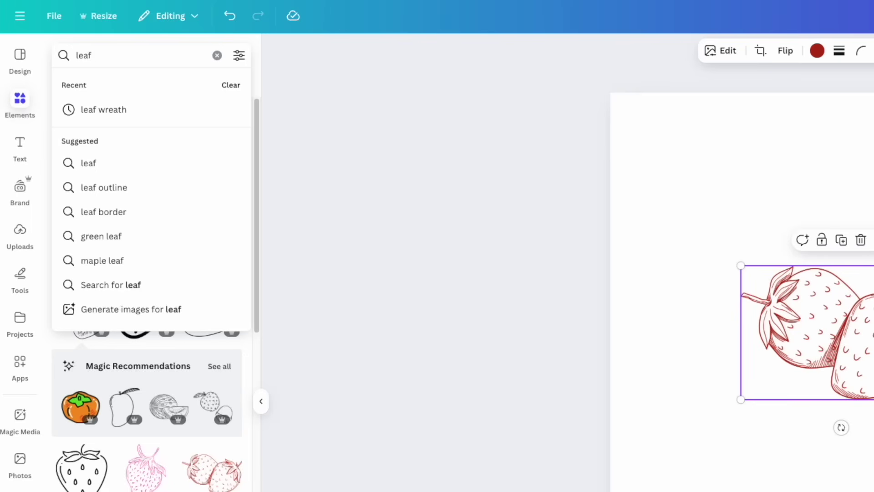
text(eath)
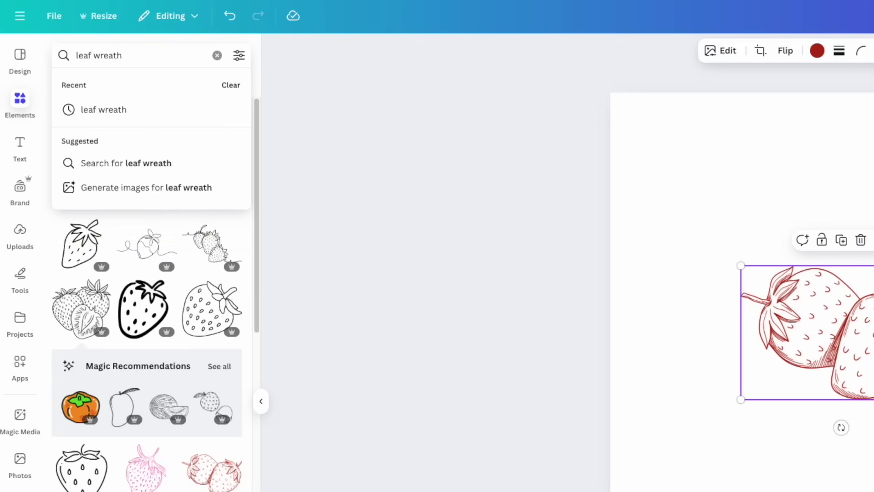
key(Return)
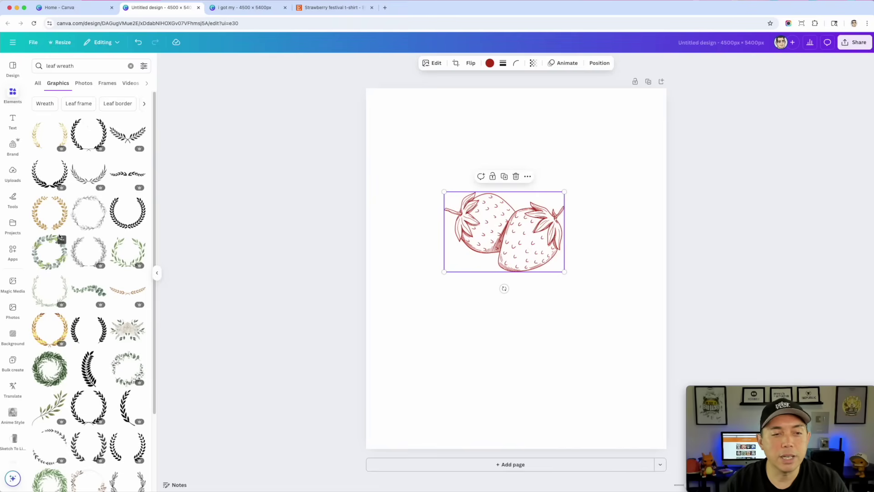
scroll(90, 247, down, 1)
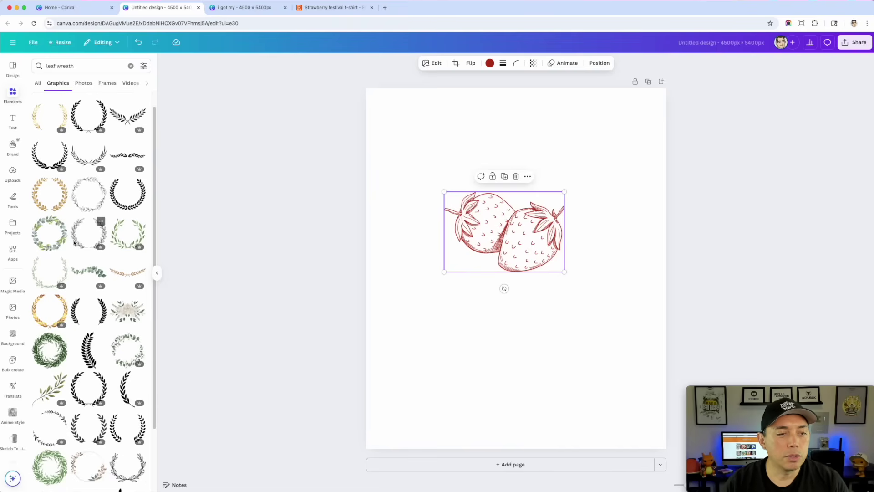
click(75, 243)
drag(550, 305, 489, 247)
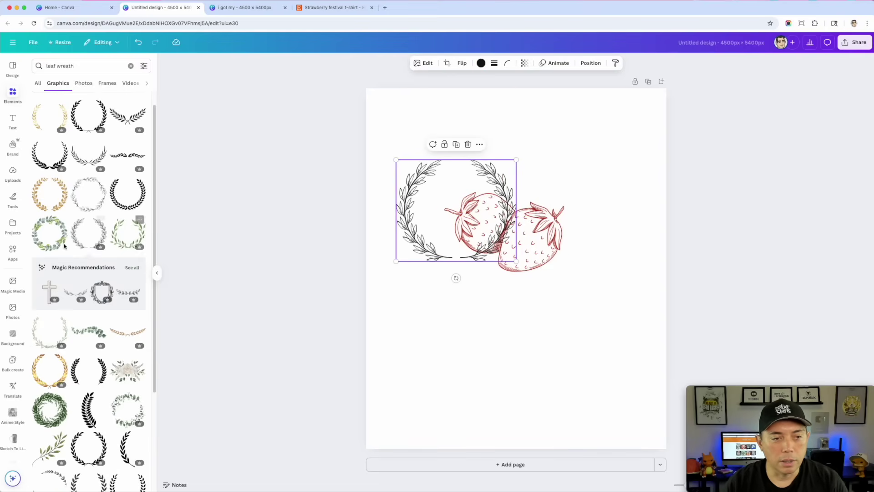
key(BackSpace)
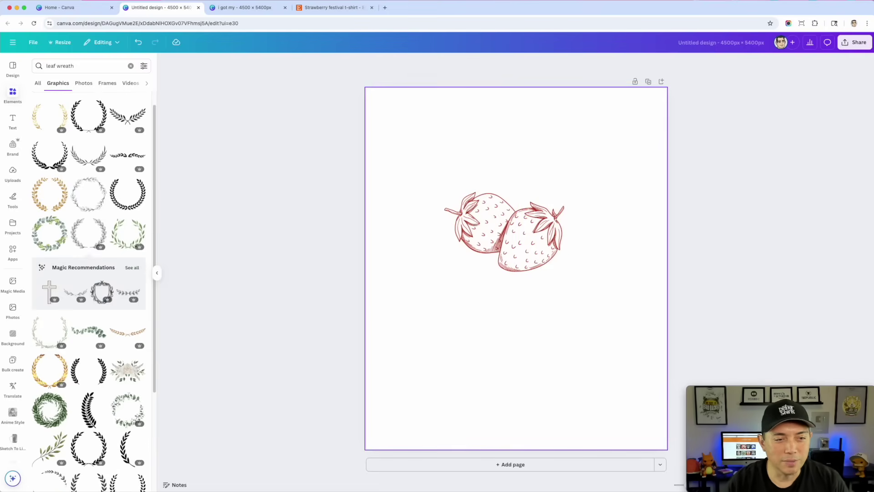
Add the solid black two-sided laurel wreath and place it over the left strawberry.
scroll(120, 226, down, 3)
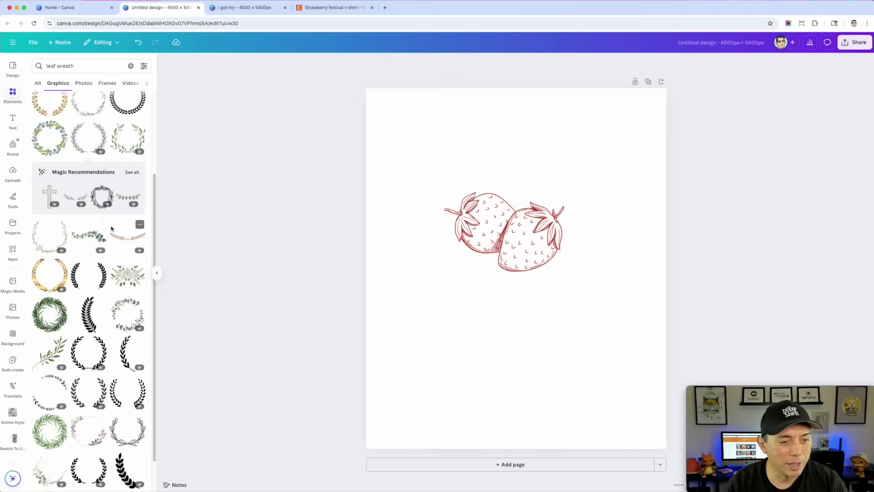
click(89, 221)
drag(570, 295, 520, 236)
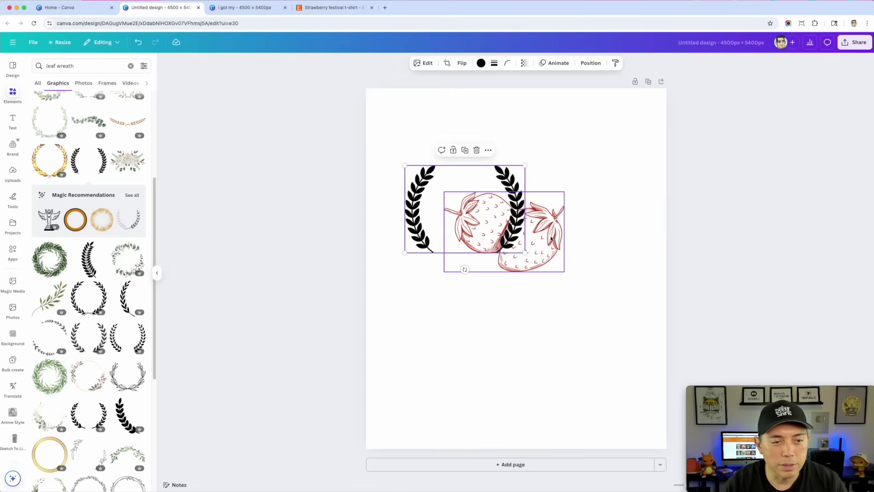
Add the outlined leaf wreath with small hearts, show all its magic recommendations, and place the wreath below the strawberries.
scroll(100, 319, down, 5)
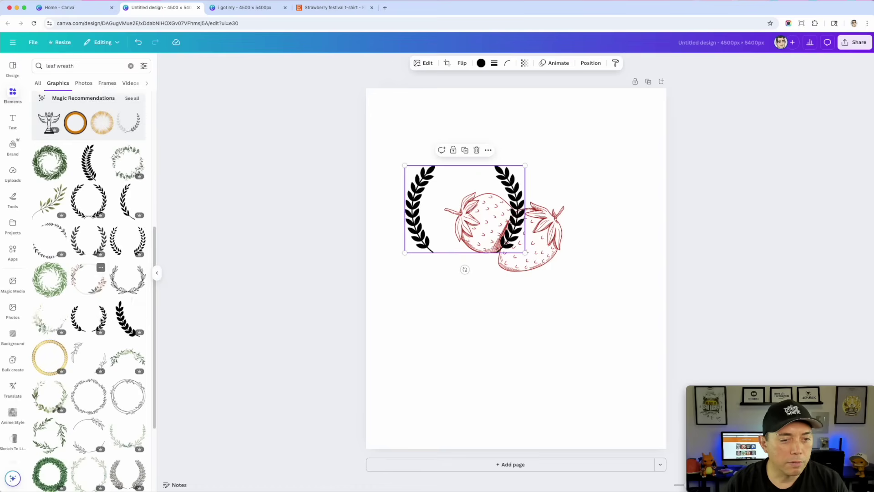
click(127, 280)
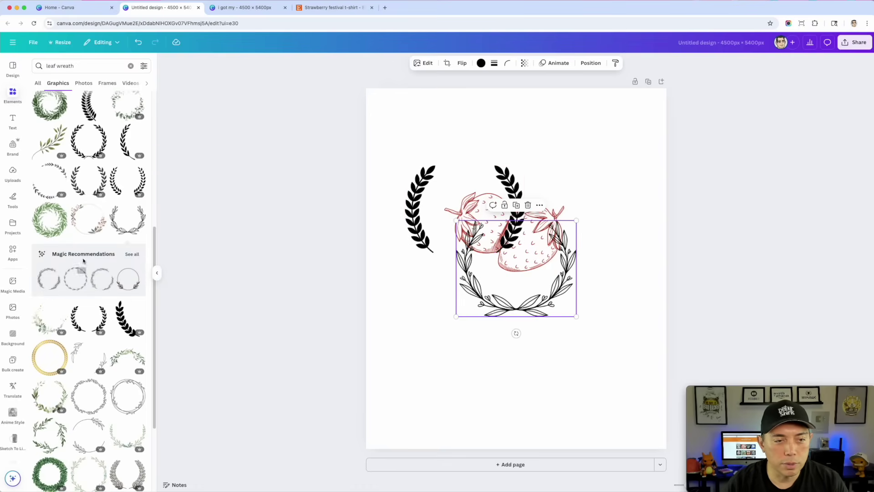
click(132, 254)
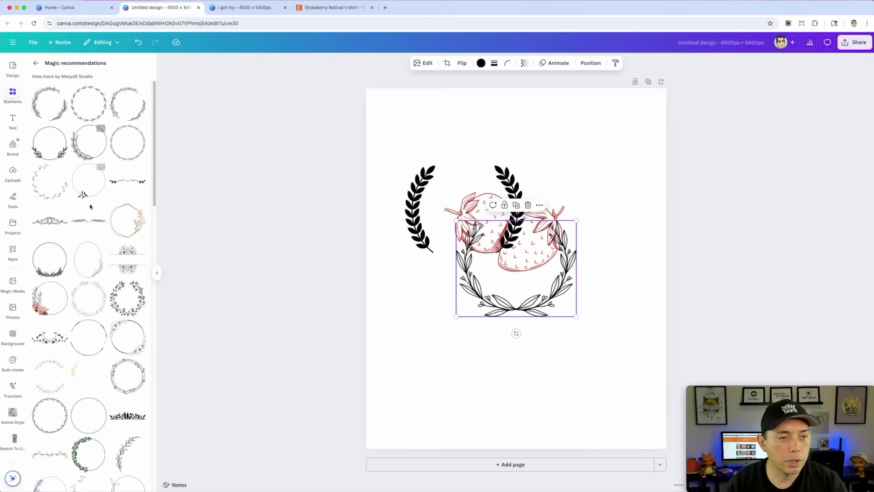
scroll(91, 273, down, 1)
scroll(62, 300, down, 1)
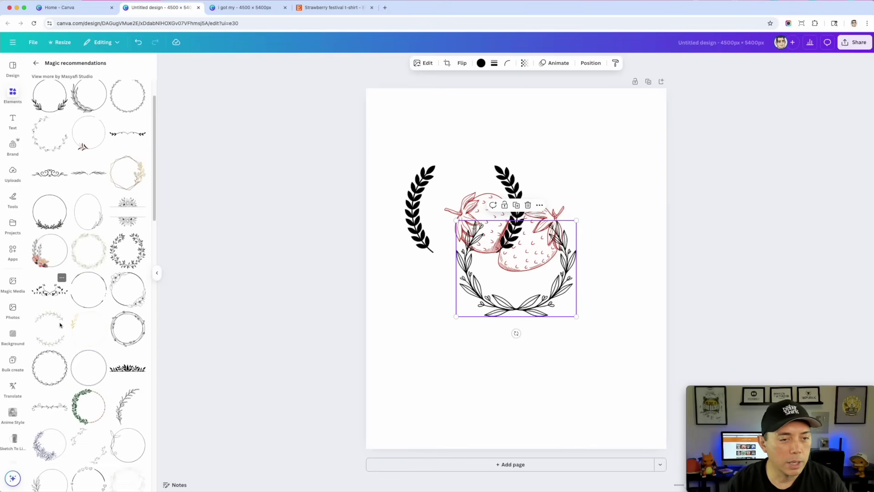
drag(534, 303, 530, 355)
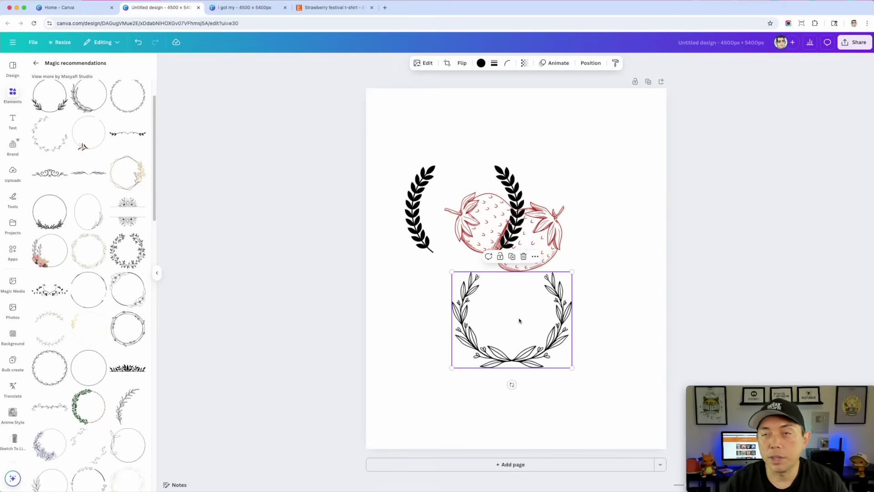
Crop the outlined leaf wreath so that only its left half remains.
click(447, 64)
drag(572, 272, 512, 272)
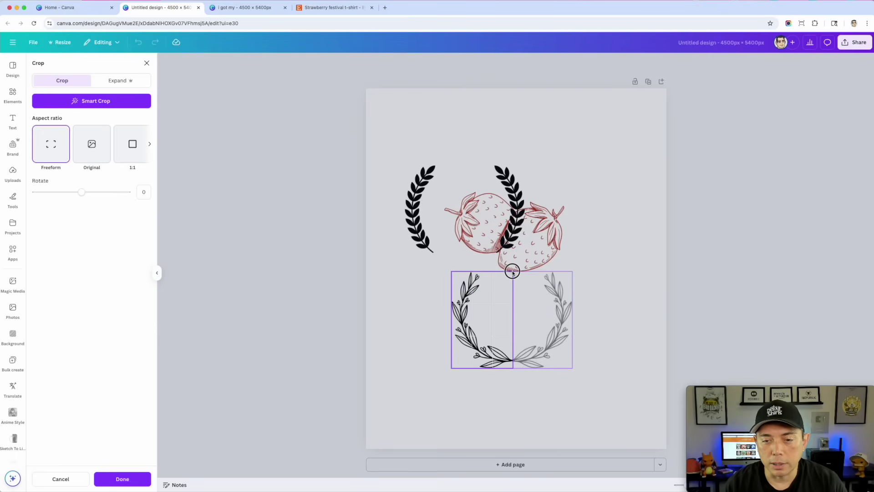
click(614, 266)
Delete the solid black laurel wreath and place the half leaf wreath, enlarged and slightly tilted, to the left of the strawberries.
click(419, 219)
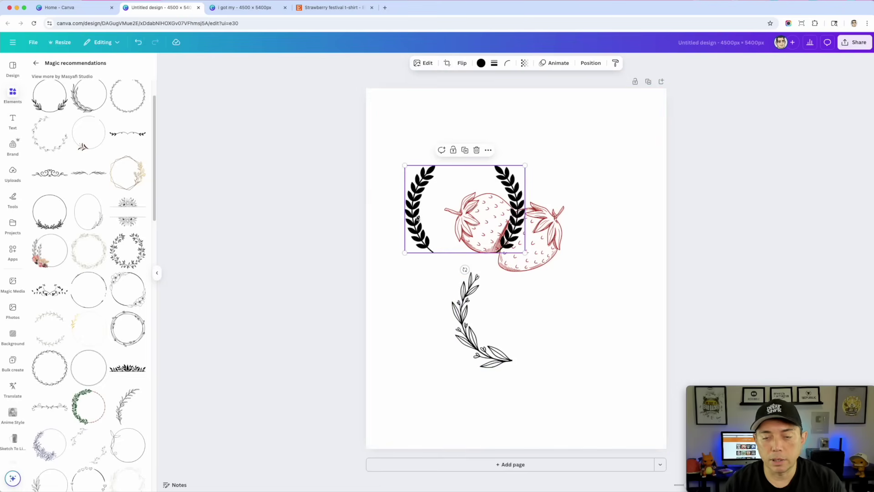
key(BackSpace)
drag(507, 367, 440, 265)
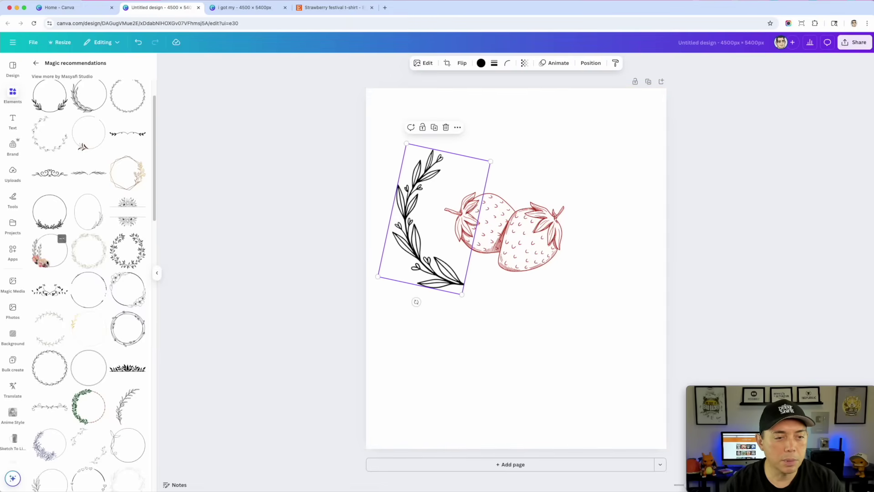
Add the curved outlined branch with small berries from the magic recommendations and place it below the strawberries.
scroll(97, 348, down, 2)
scroll(97, 348, down, 2)
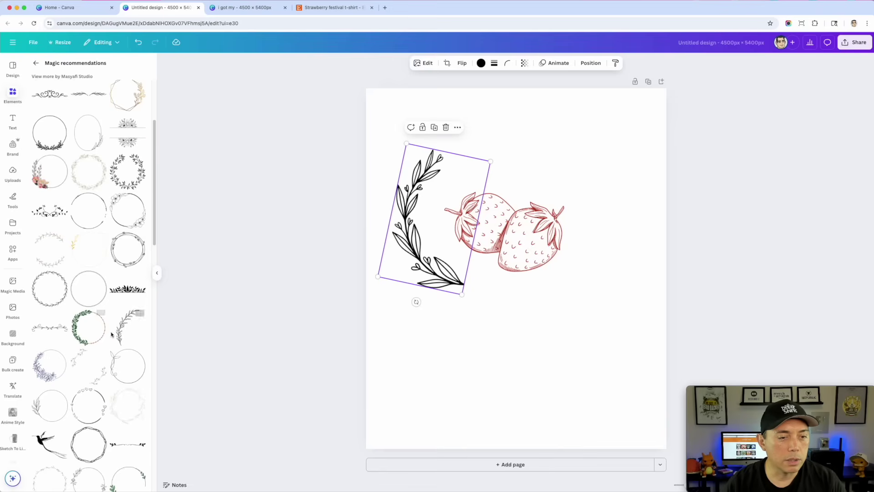
click(118, 329)
drag(484, 323, 514, 372)
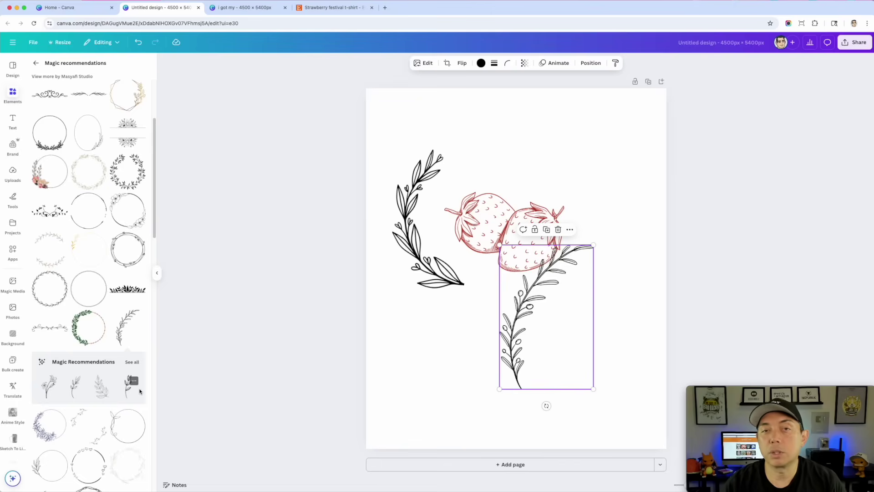
Try the outlined leafy branch with few large leaves from the magic recommendations between the half wreath and the berry branch.
click(409, 219)
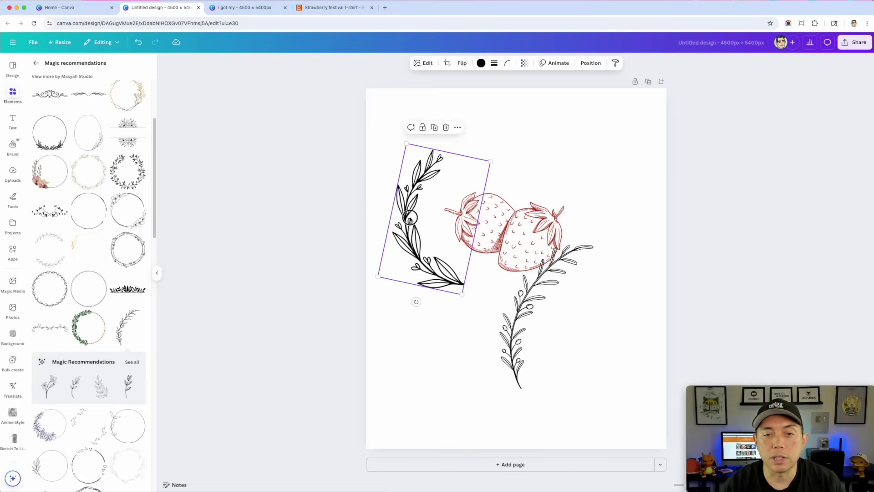
drag(409, 218, 408, 217)
click(520, 327)
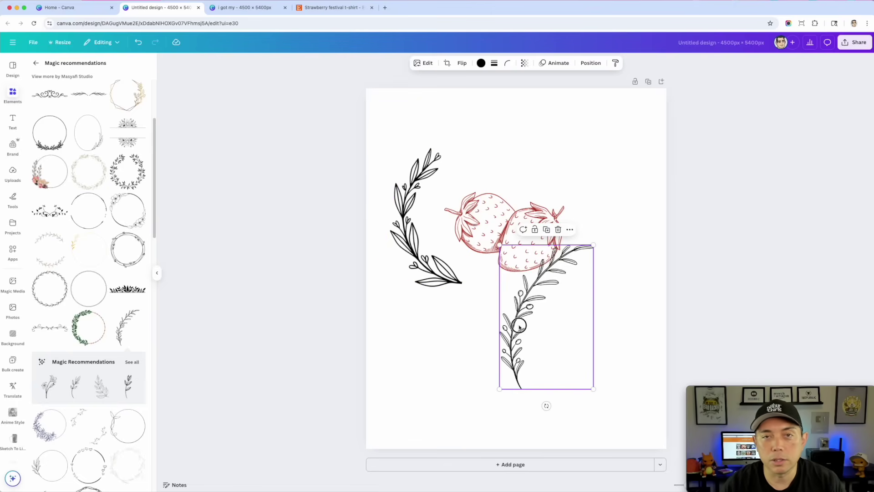
click(60, 393)
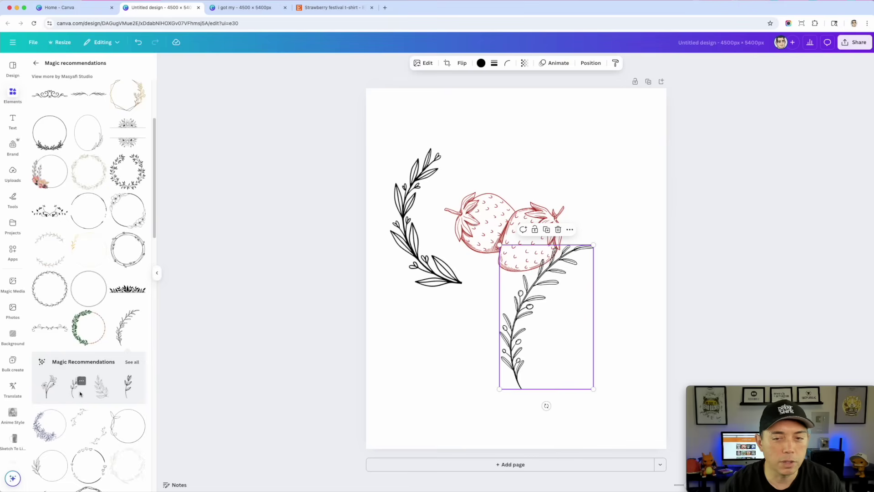
drag(510, 275, 459, 332)
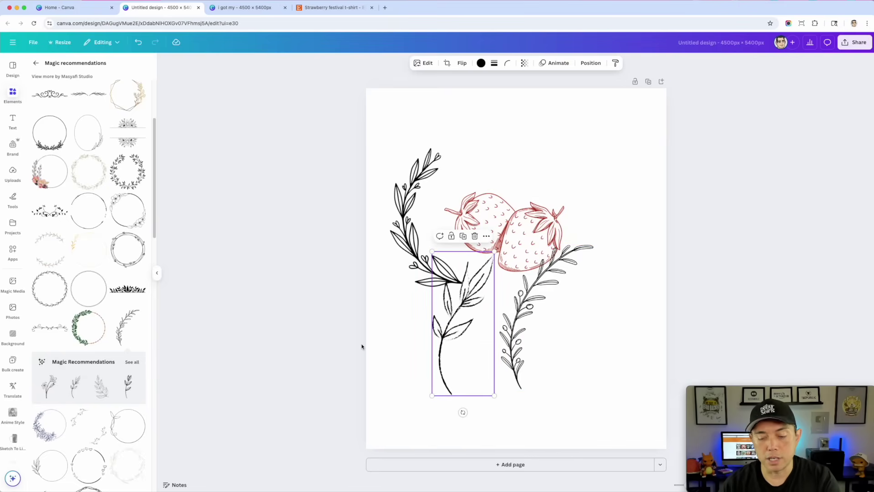
key(Delete)
Delete the curved berry branch and move the half leaf wreath and the strawberries down to the middle of the page.
click(501, 365)
key(Delete)
drag(423, 223, 436, 283)
drag(514, 238, 524, 292)
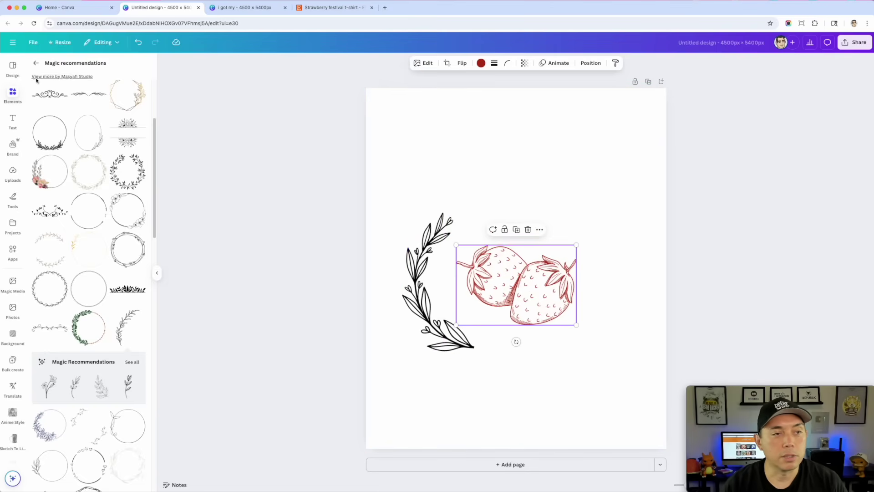
Add a default heading text box and place it near the top of the page, above the strawberries.
click(12, 120)
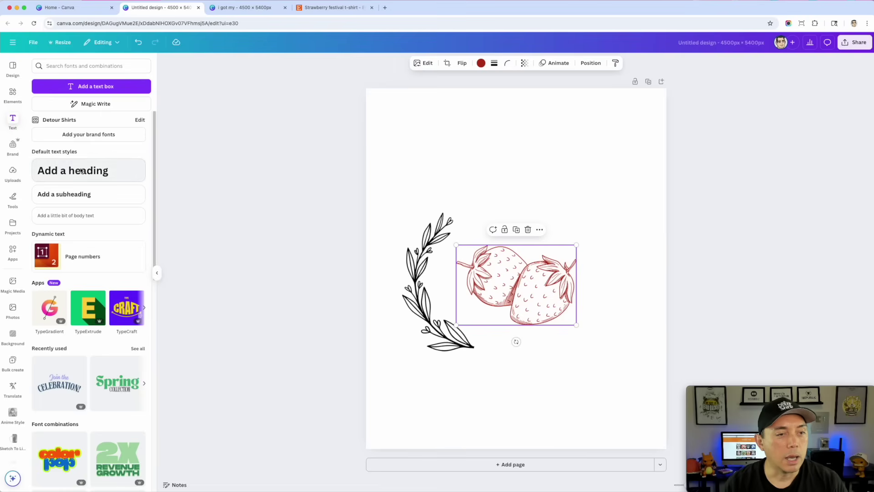
click(80, 171)
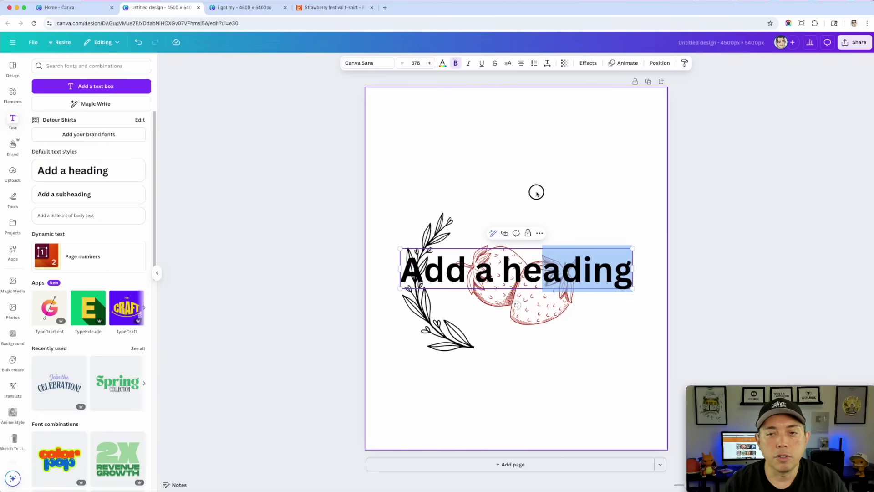
drag(536, 284, 536, 150)
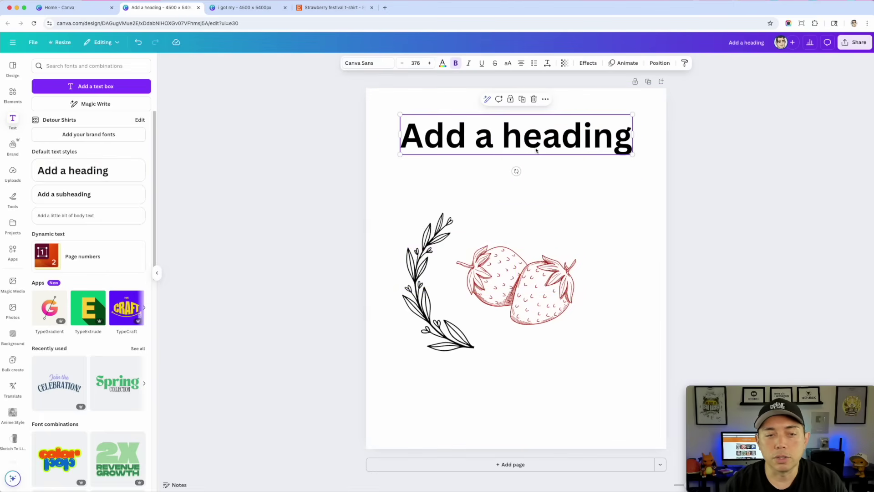
Add the recently used "Join the CELEBRATION!" font combination, enlarge it, and place it between the heading and the strawberries.
scroll(57, 387, down, 2)
scroll(46, 349, down, 10)
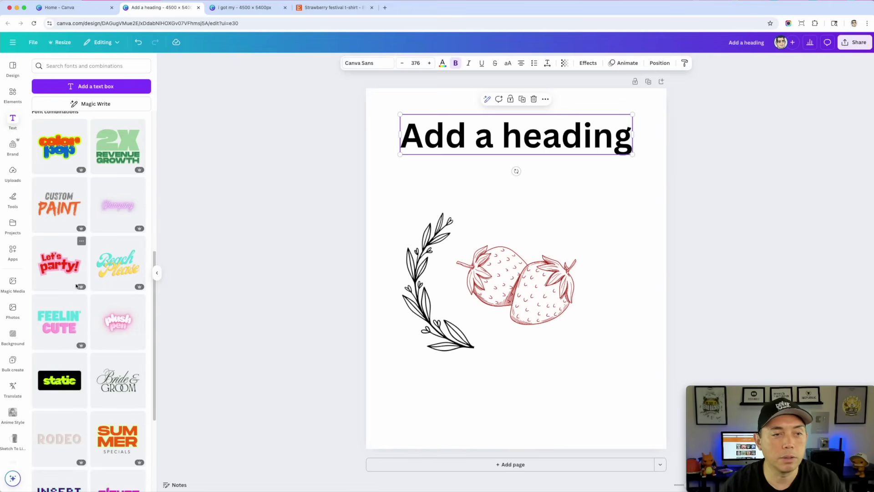
scroll(89, 300, up, 6)
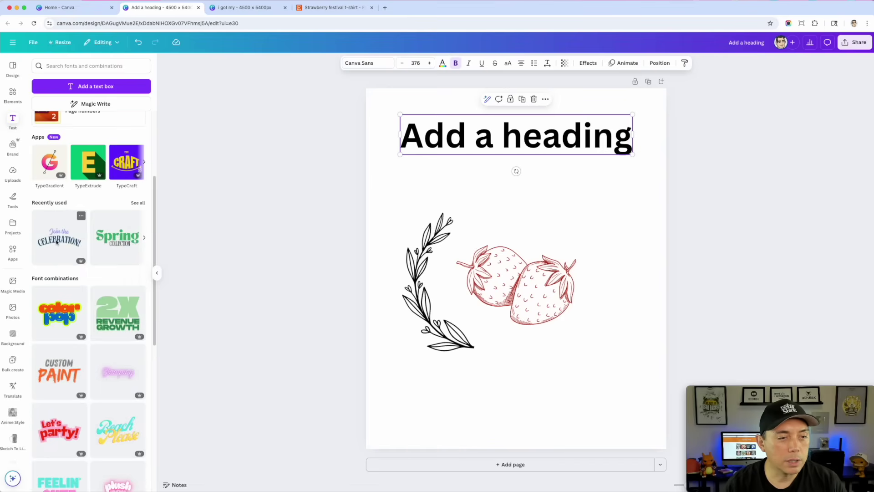
click(56, 238)
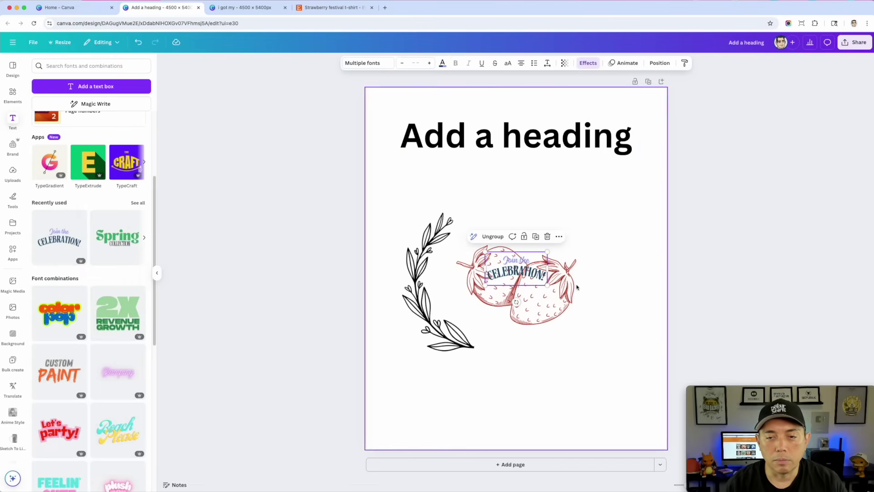
drag(579, 301, 667, 355)
drag(581, 271, 530, 163)
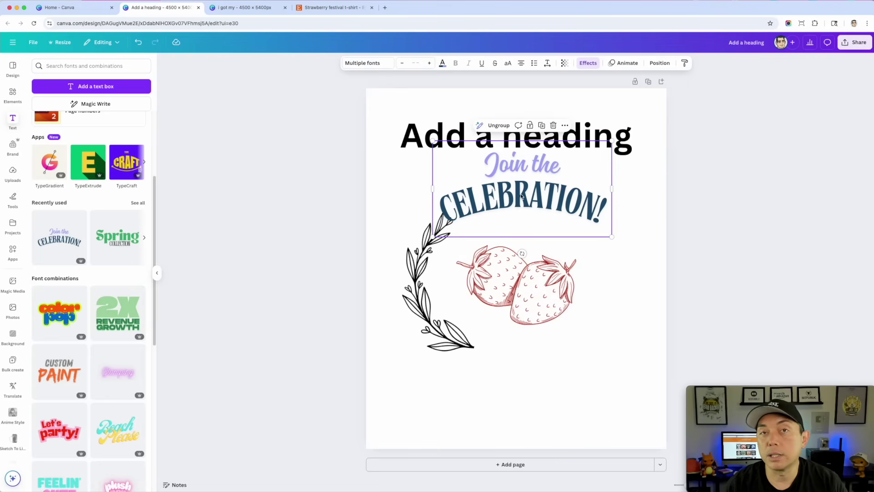
Ungroup the "Join the CELEBRATION!" combination and move the curved "CELEBRATION!" text slightly away from "Join the".
right_click(522, 196)
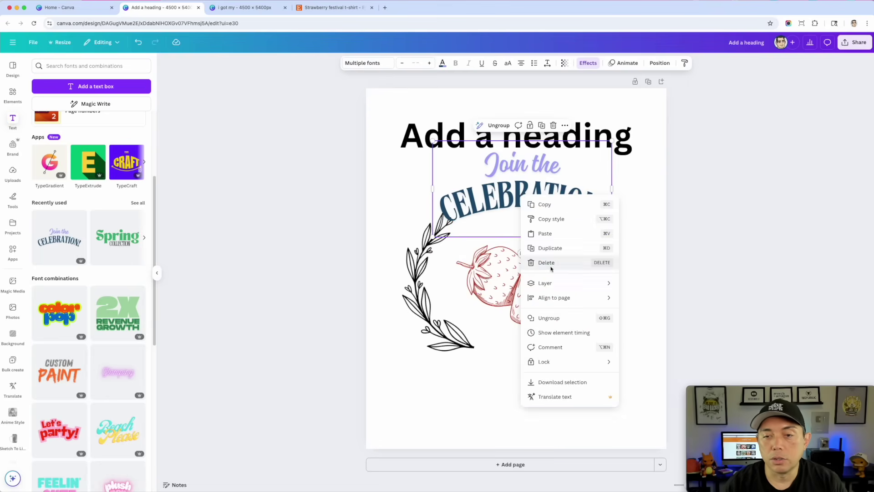
click(550, 317)
click(644, 255)
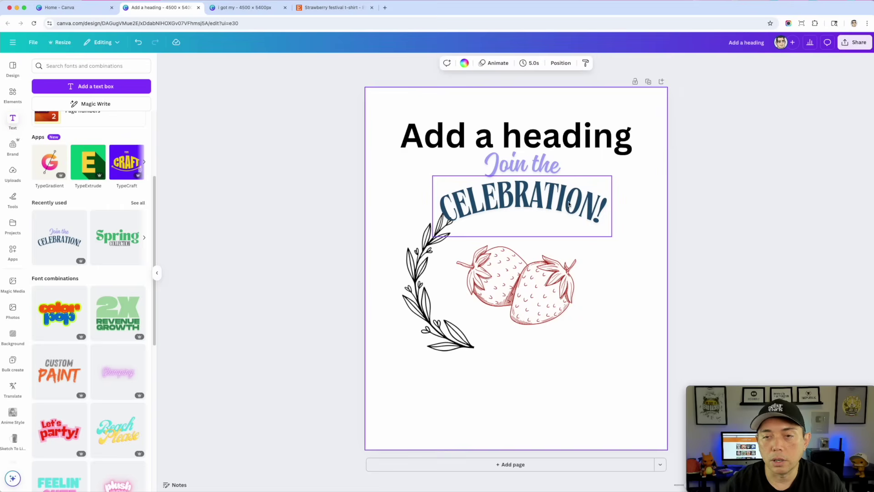
drag(569, 204, 580, 217)
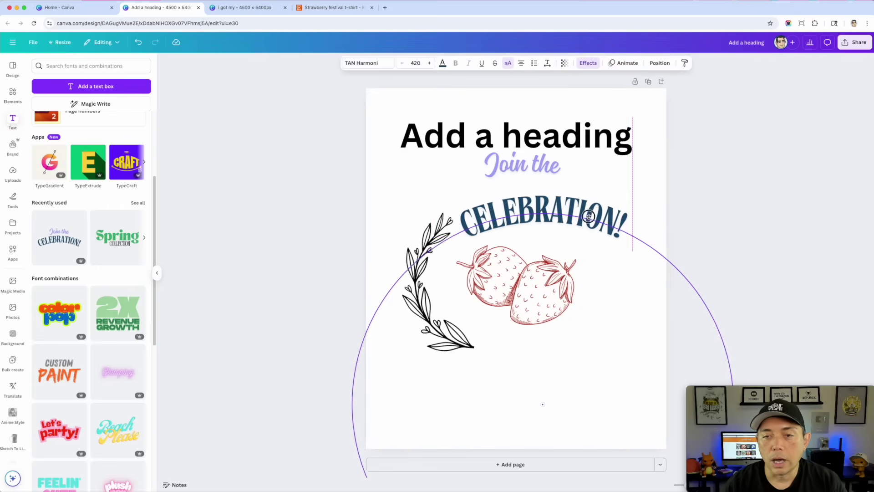
Remove the Lift effect from both the "CELEBRATION!" and "Join the" texts by setting their style to None.
click(588, 64)
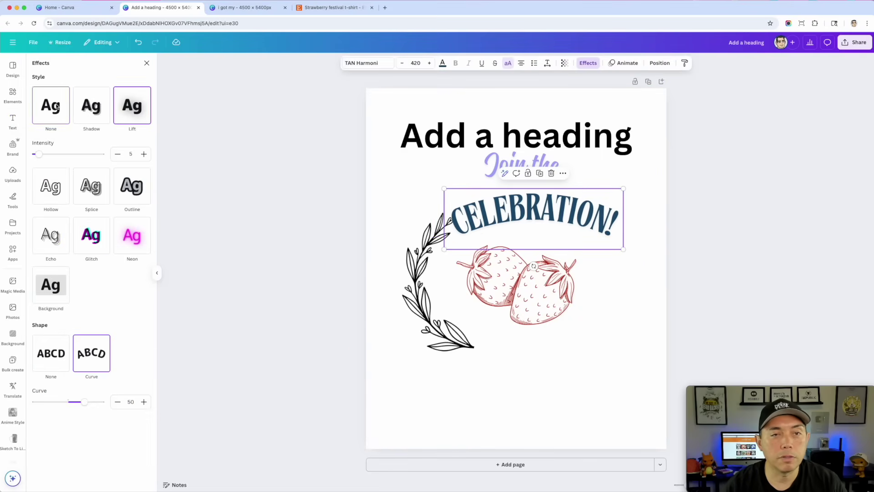
click(521, 165)
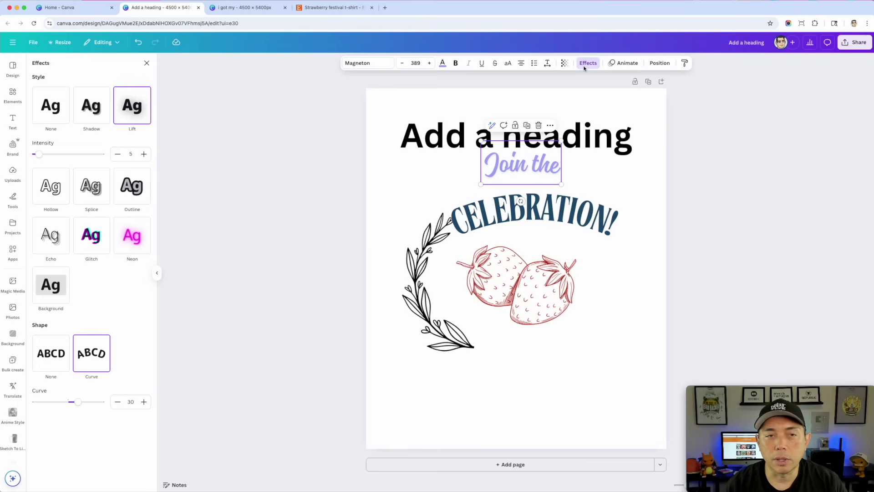
click(50, 108)
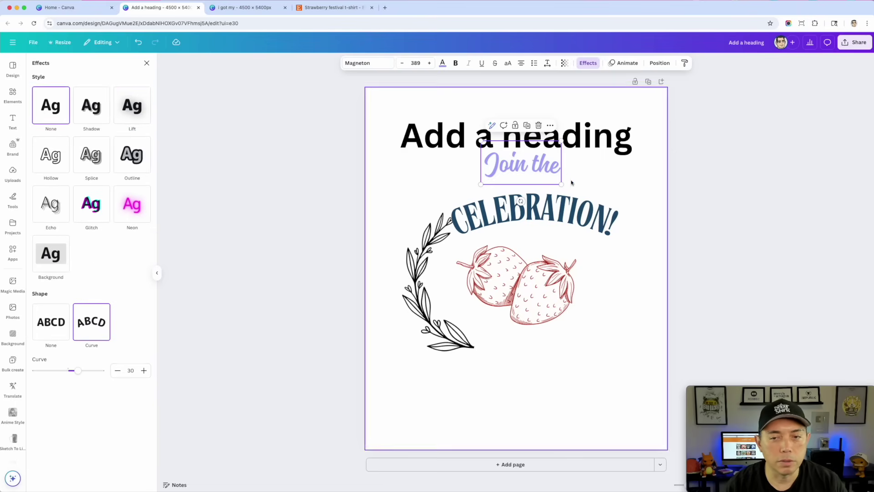
Move the placeholder heading to the page bottom, "Join the" just above it, and the curved "CELEBRATION!" text to the page top.
click(548, 228)
drag(593, 223, 569, 206)
click(546, 133)
drag(546, 133, 561, 440)
drag(545, 163, 553, 373)
drag(521, 198, 518, 133)
Replace "CELEBRATION!" with "STRAWBERRY", enlarge the curved text to size 664, and centre it at the top of the page.
double_click(515, 132)
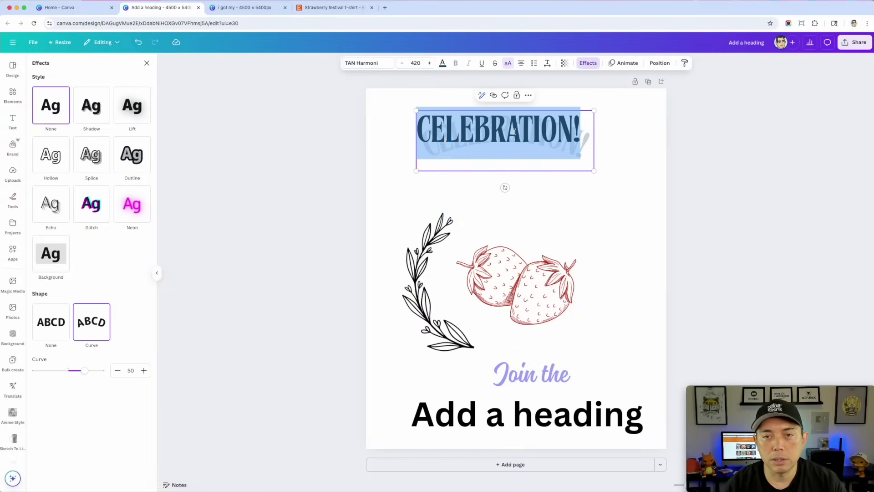
text(STRAWBERRY)
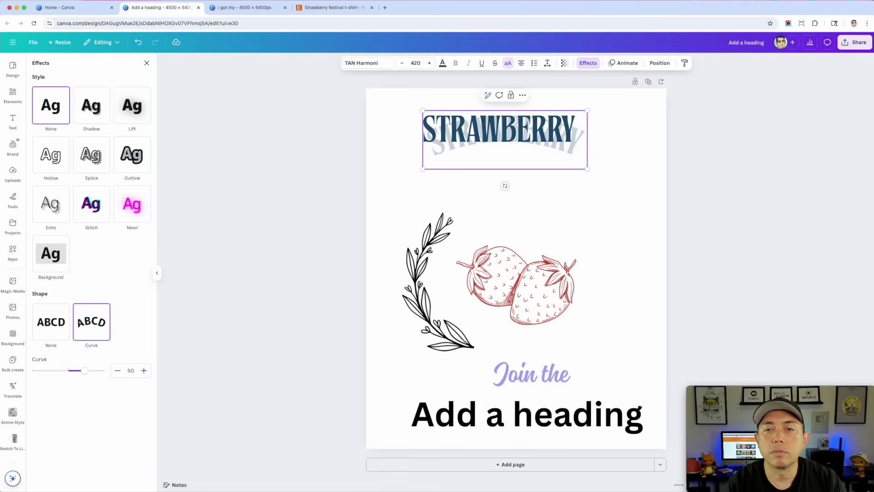
drag(587, 169, 682, 203)
double_click(594, 146)
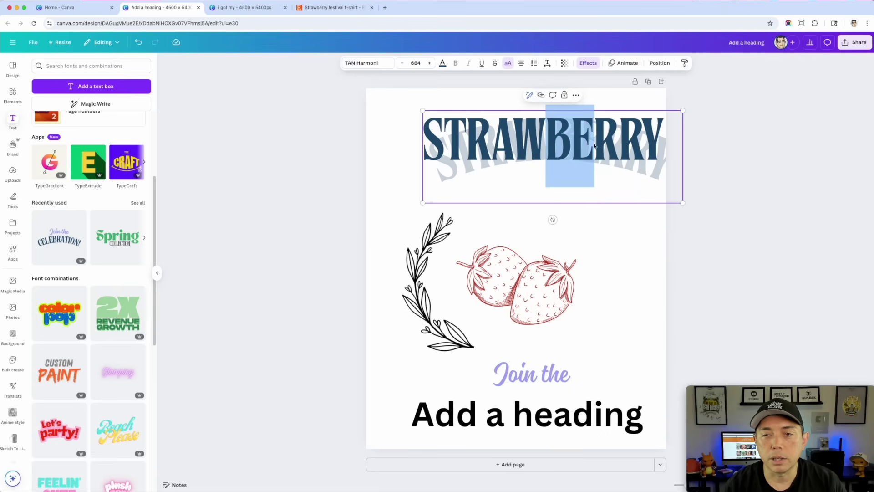
click(712, 146)
click(624, 151)
drag(624, 150, 593, 146)
Move the half leaf wreath and the strawberries up beneath the "STRAWBERRY" title and enlarge the strawberries slightly.
drag(435, 266, 412, 230)
drag(554, 297, 539, 263)
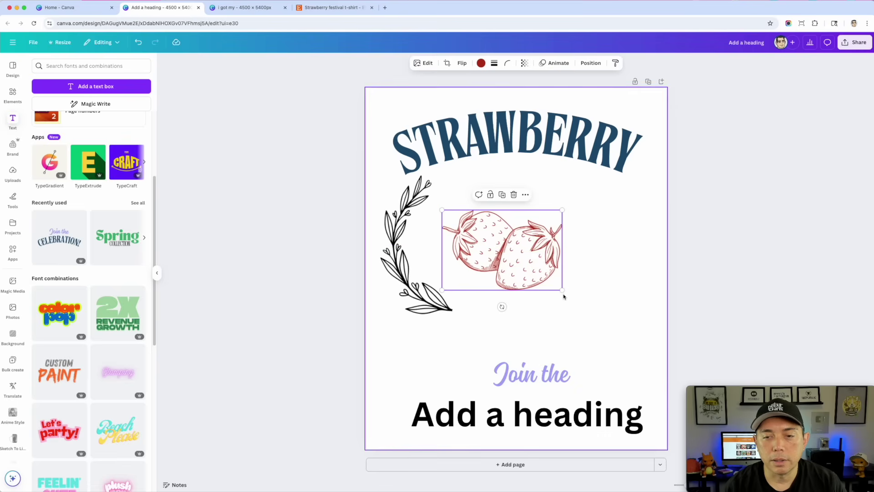
drag(563, 290, 571, 296)
Change "Join the" to "Festival", enlarge it to size 573, and centre it between the "STRAWBERRY" title and the strawberries.
drag(554, 378, 535, 182)
triple_click(536, 182)
text(Festival)
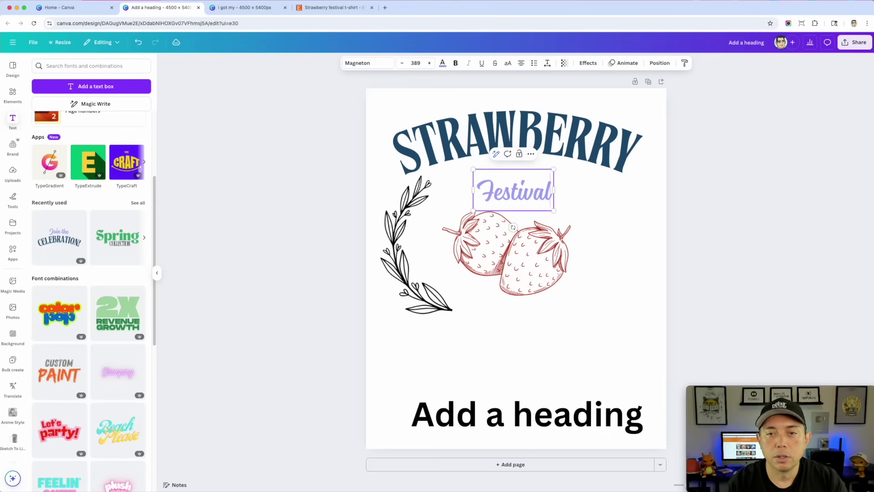
click(622, 224)
click(553, 207)
drag(553, 211, 588, 218)
drag(528, 187, 517, 180)
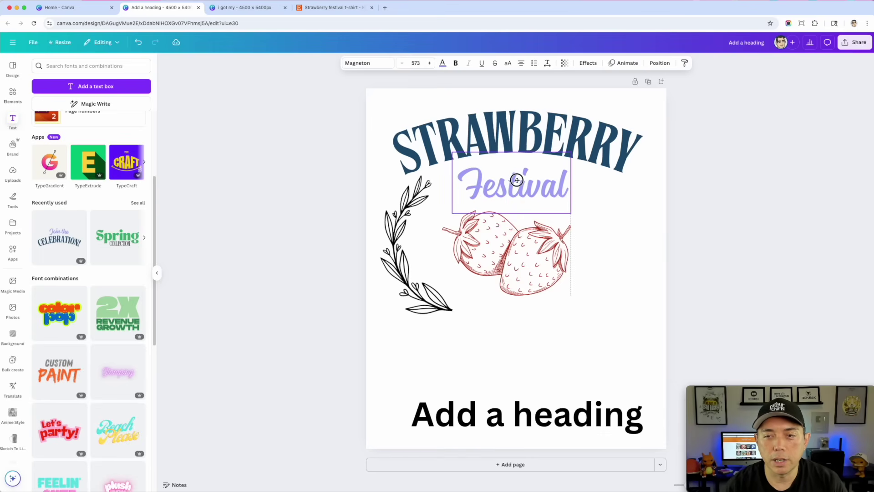
click(695, 321)
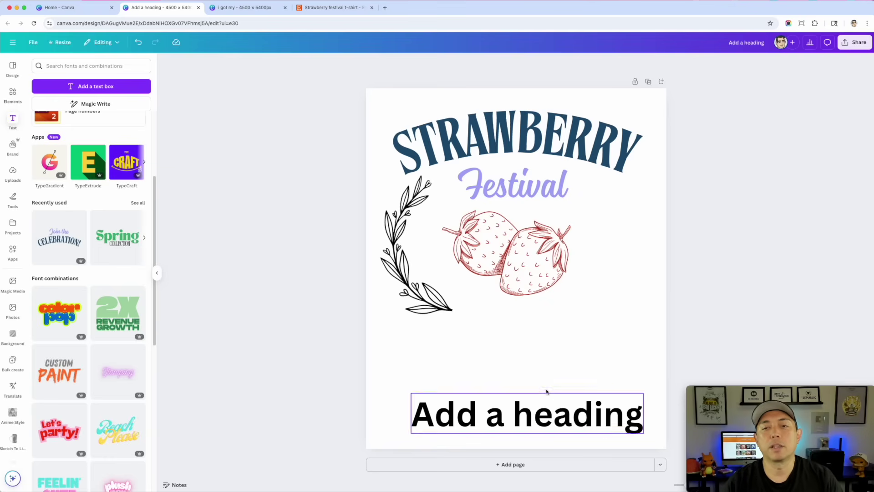
click(541, 108)
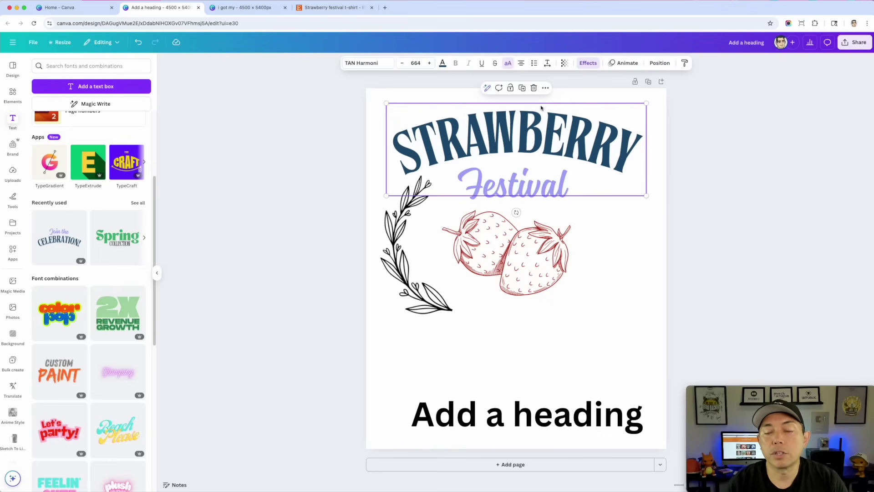
double_click(510, 129)
key(Escape)
key(Escape)
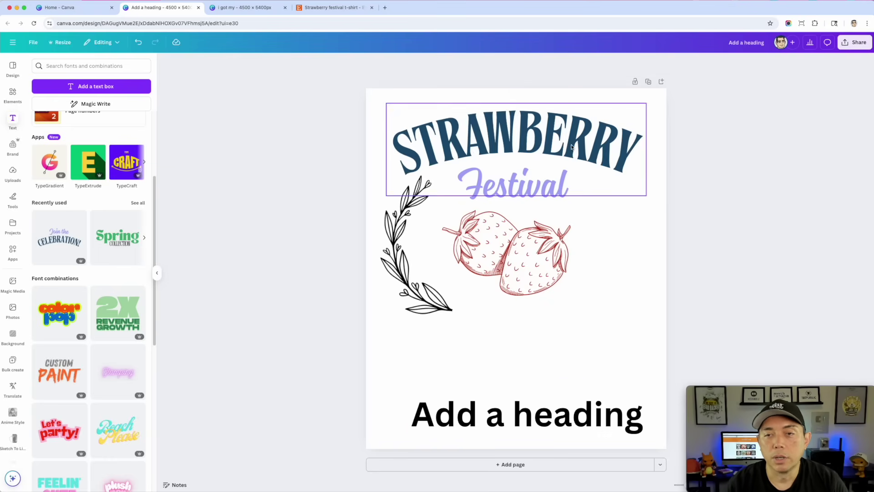
Duplicate the curved "STRAWBERRY" title below the strawberries and change the copy's text to "A BERRY GOOD TIME".
click(571, 145)
drag(572, 144, 570, 352)
double_click(569, 352)
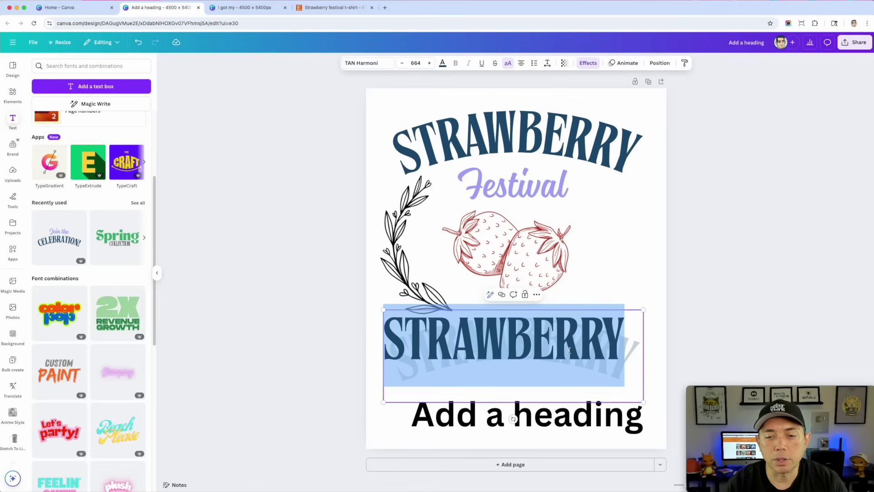
text(A BE)
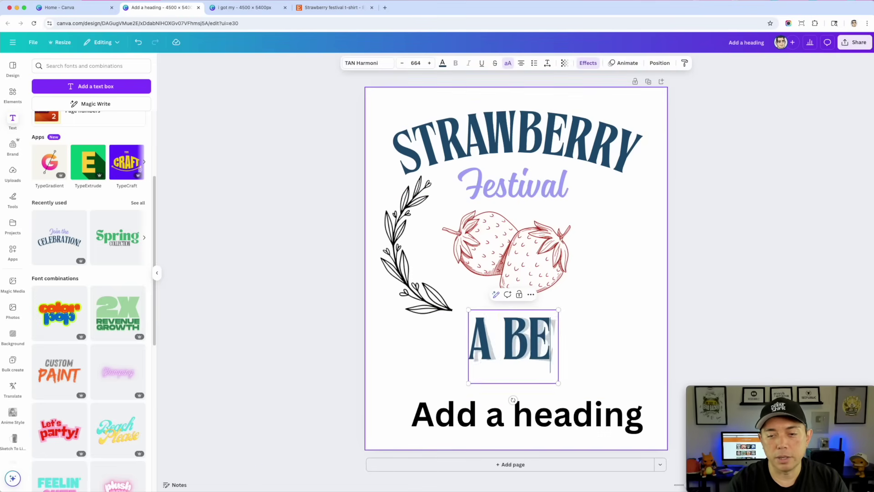
text(RRY GOOD TIME)
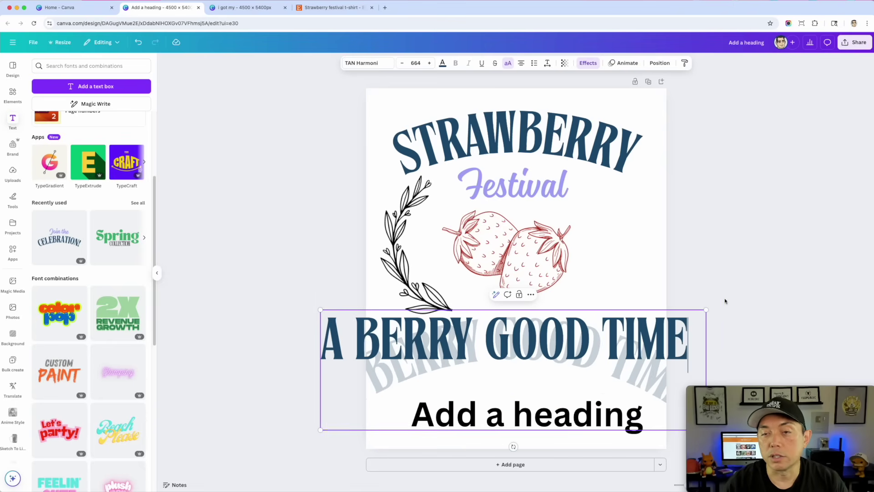
Shrink the "A BERRY GOOD TIME" text to size 345 and place it directly below the strawberries.
drag(706, 310, 521, 367)
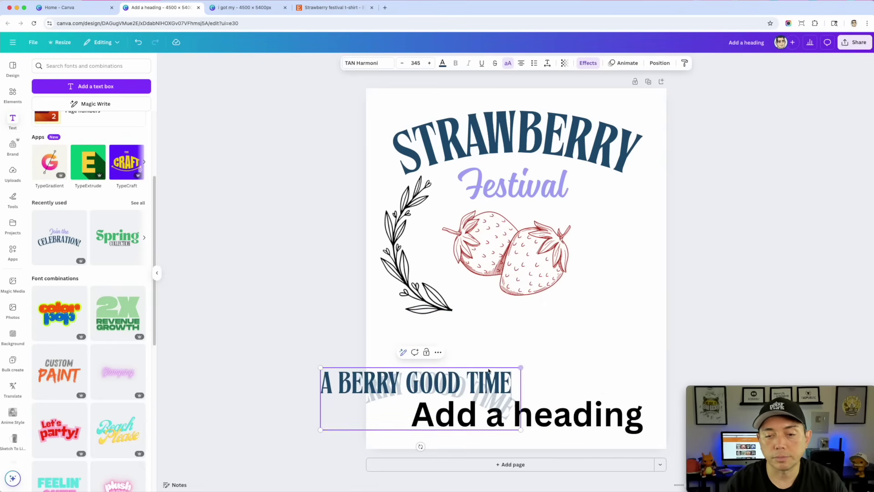
click(597, 329)
click(501, 384)
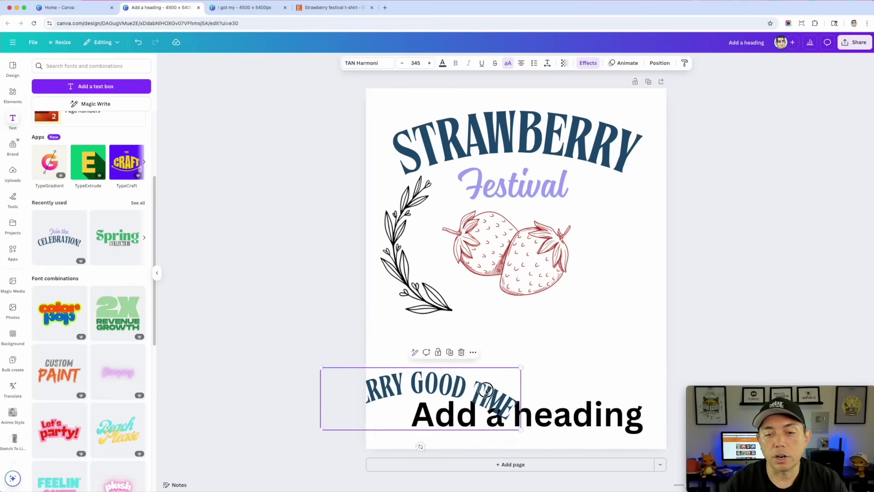
drag(501, 385, 591, 330)
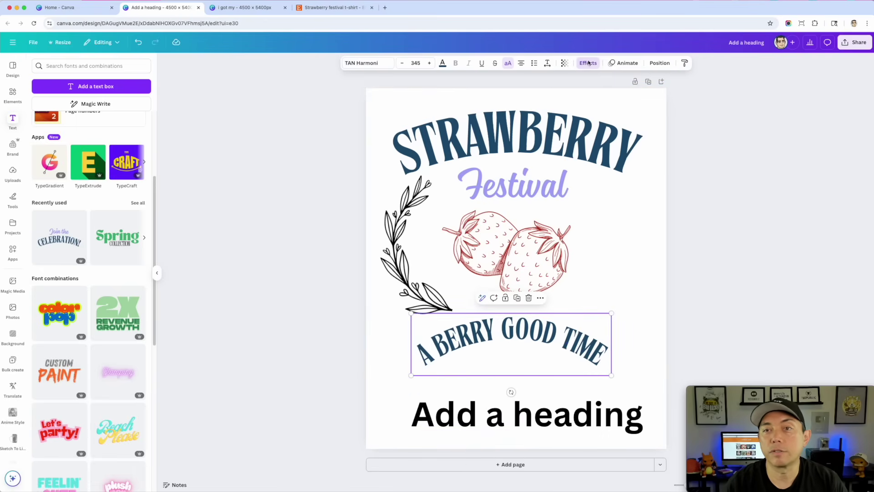
Set the curve of the "A BERRY GOOD TIME" text to -35 and select the placeholder heading below it.
click(588, 63)
drag(86, 371, 57, 372)
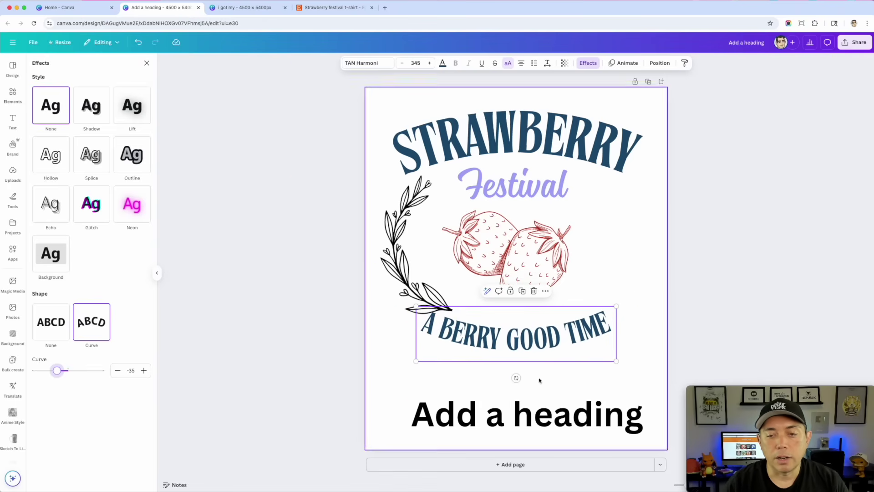
click(533, 424)
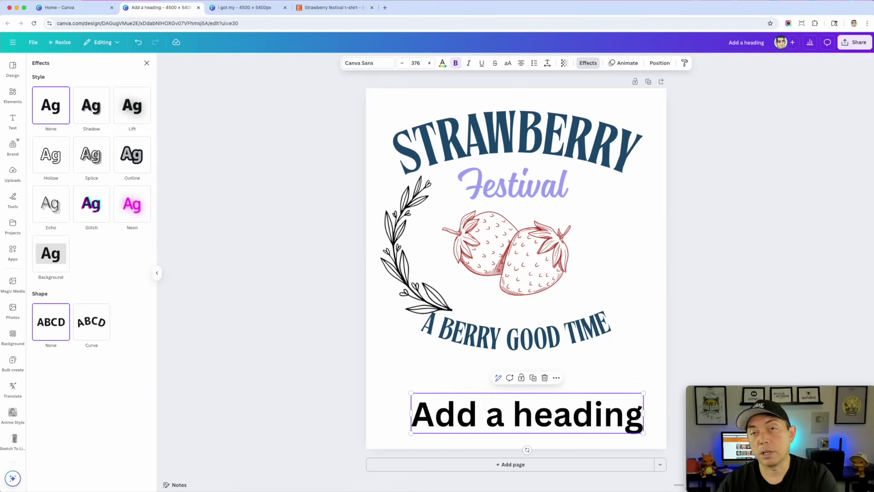
Delete the placeholder heading below the "A BERRY GOOD TIME" text.
key(Delete)
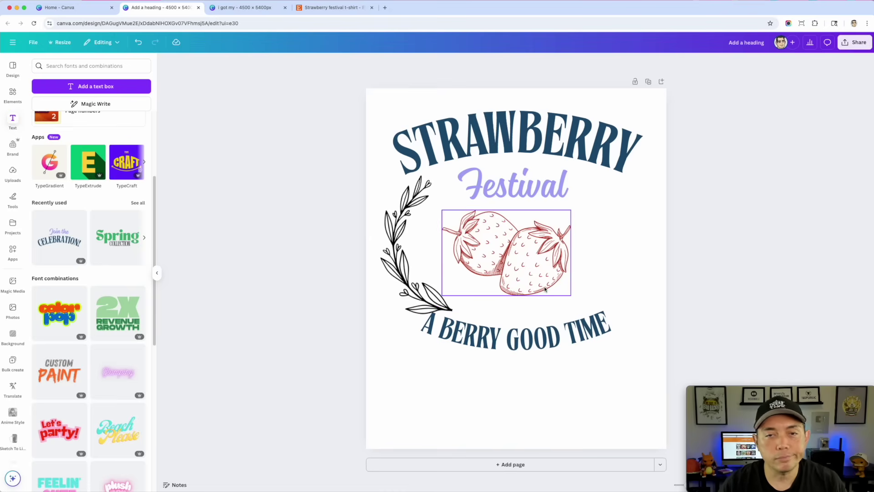
click(528, 137)
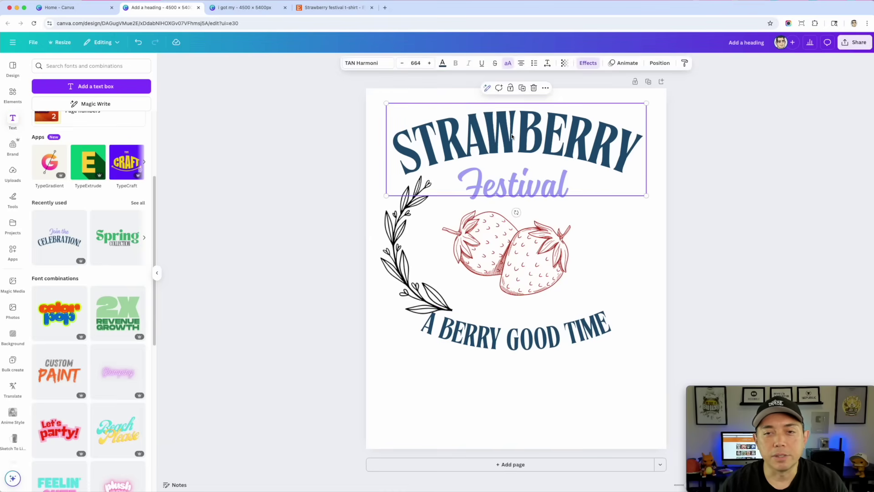
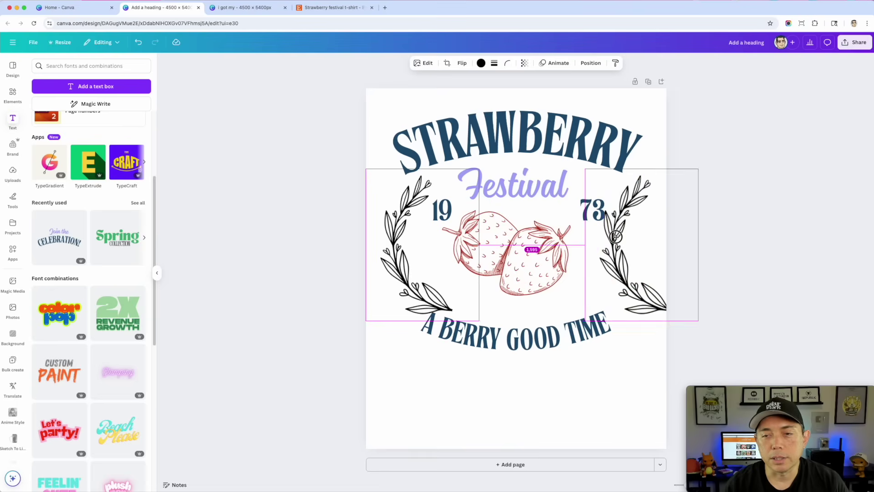
Flip the copied leaf branch horizontally, then rotate and position it to mirror the original branch on the other side of the strawberries.
click(462, 64)
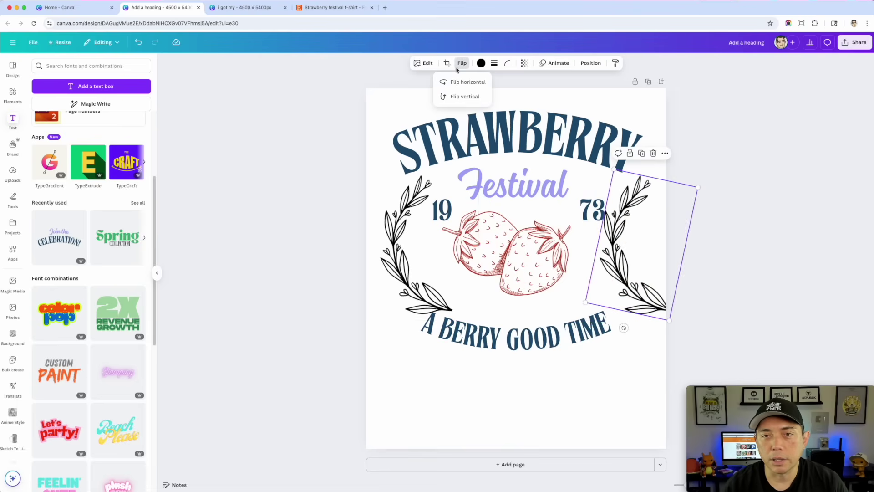
click(453, 82)
drag(624, 327, 663, 313)
drag(655, 265, 625, 263)
Move the "A BERRY GOOD TIME" text lower on the page and enlarge "Festival" to size 679 under the title.
drag(524, 355, 522, 392)
drag(408, 255, 411, 248)
click(567, 207)
drag(571, 213, 585, 217)
drag(546, 195, 545, 191)
Enlarge the strawberries between the leaf branches and move "19" and "73" down beside the two ends of "A BERRY GOOD TIME".
click(540, 256)
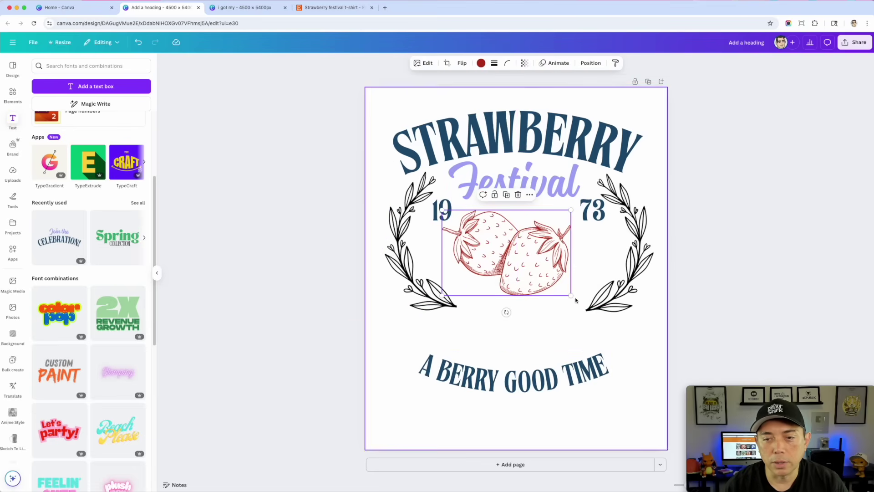
drag(570, 295, 554, 286)
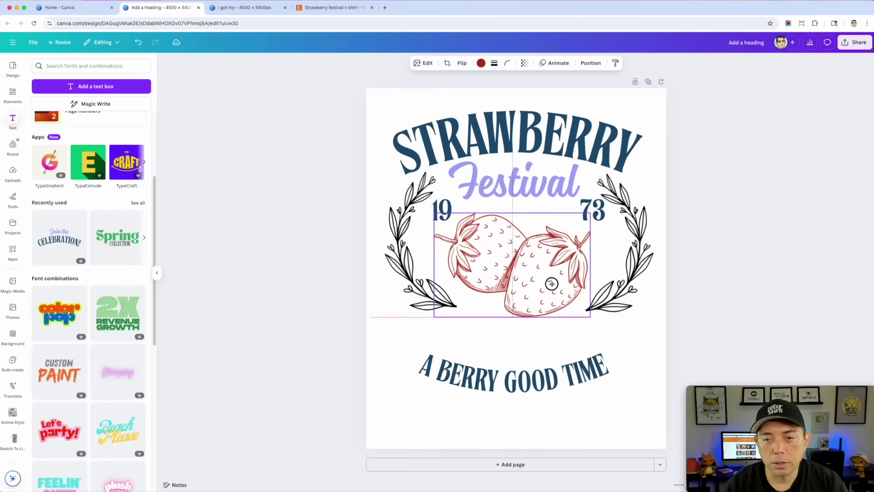
click(592, 209)
drag(592, 209, 627, 347)
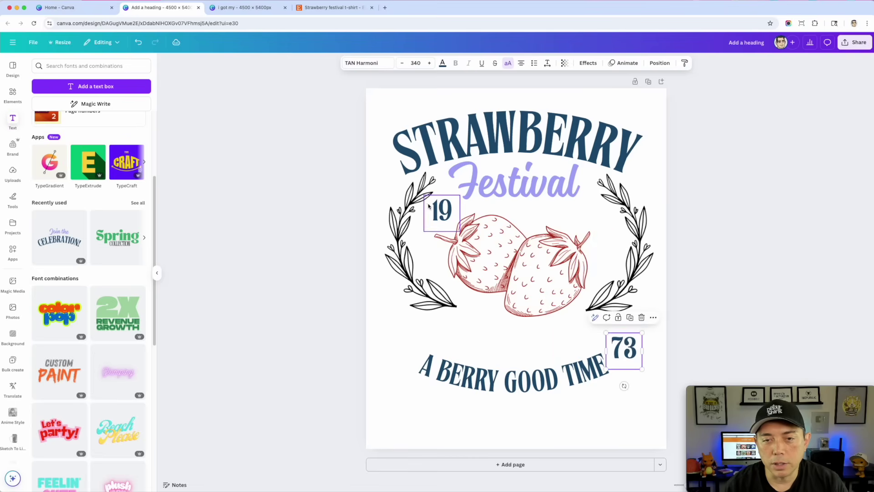
click(444, 210)
drag(440, 210, 404, 377)
Move the strawberries up closer to "Festival" and bring both leaf branches slightly inward.
click(556, 255)
drag(556, 255, 557, 247)
drag(651, 246, 647, 244)
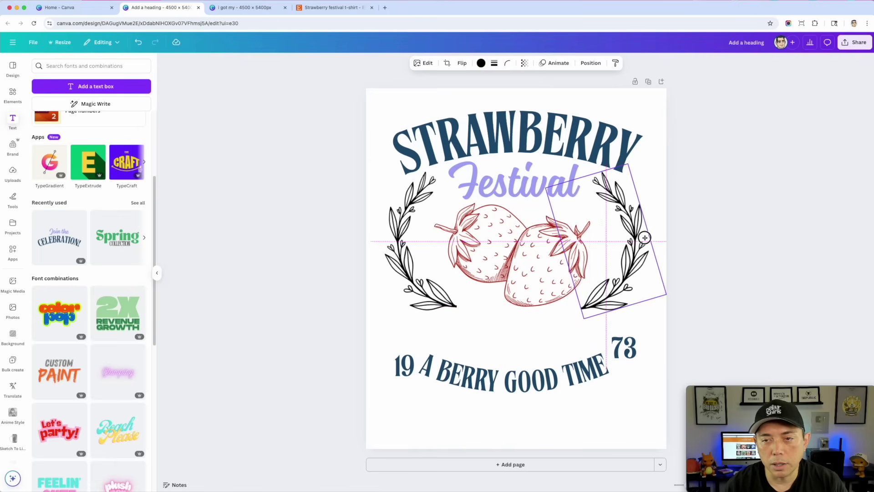
drag(405, 223, 412, 221)
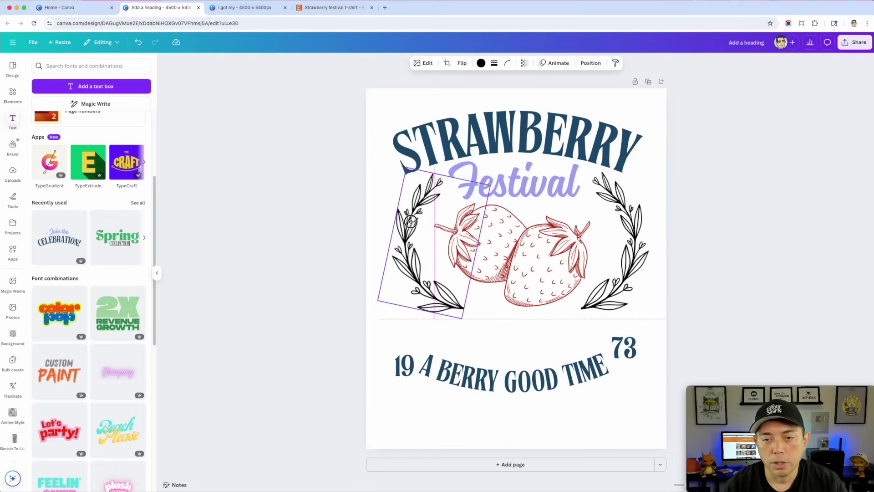
shift+click(660, 296)
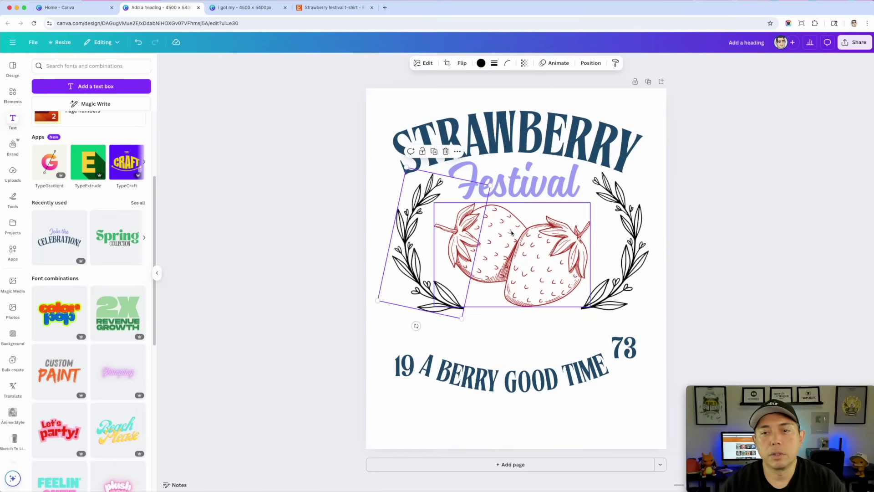
Enlarge the strawberries slightly, tilt them a few degrees clockwise and reposition them between the leaf branches.
drag(531, 268, 522, 269)
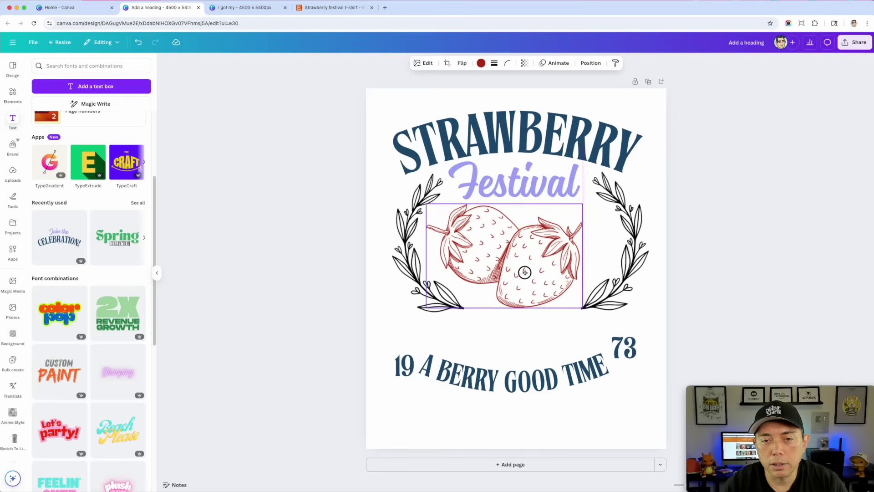
drag(585, 311, 592, 313)
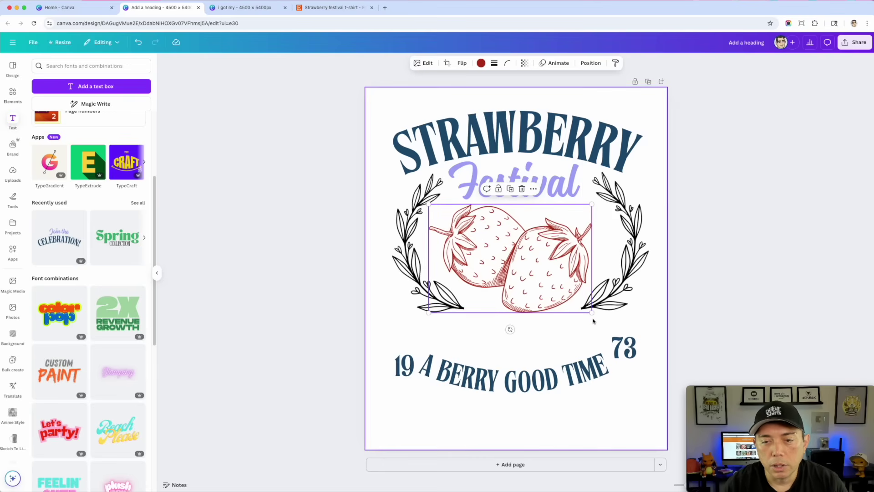
drag(510, 329, 504, 332)
drag(529, 291, 521, 294)
Change "19" to "1973", shrink it to size 253 and place it under the end of "Festival".
drag(404, 365, 454, 330)
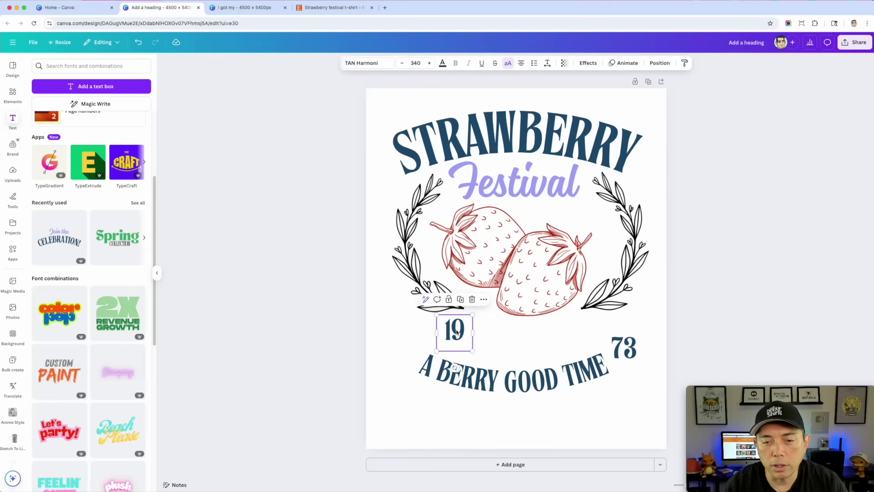
text(73)
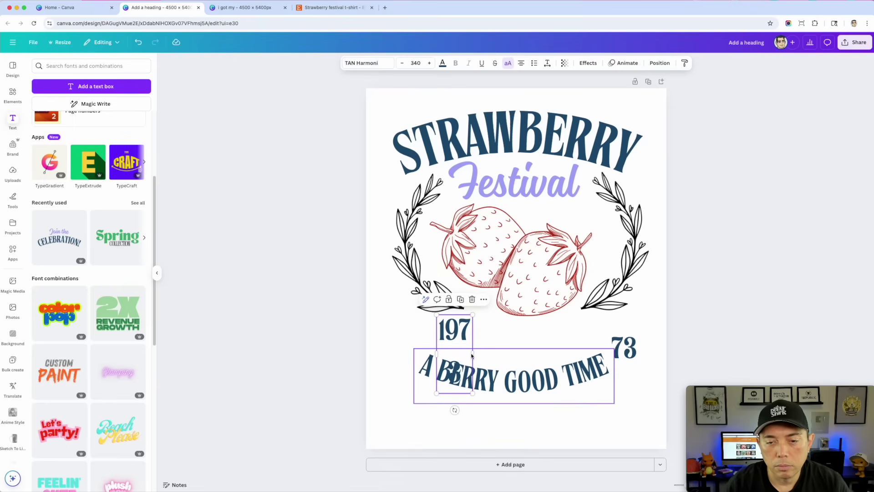
drag(473, 354, 581, 213)
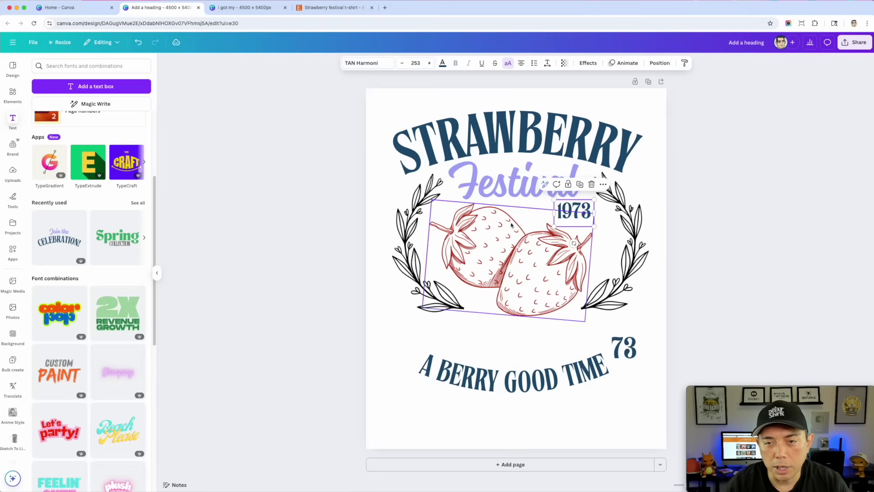
Tilt "Festival" slightly so it rises to the right, and rotate the strawberries back to level below it.
drag(512, 284, 515, 281)
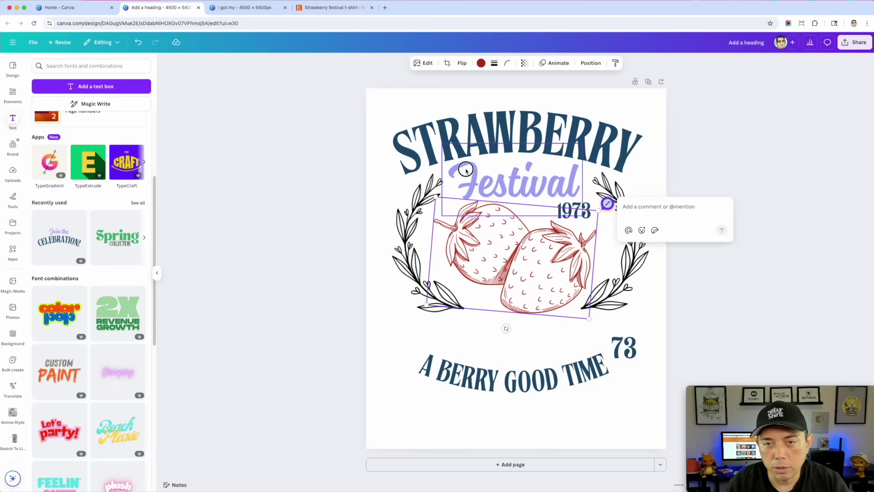
click(565, 191)
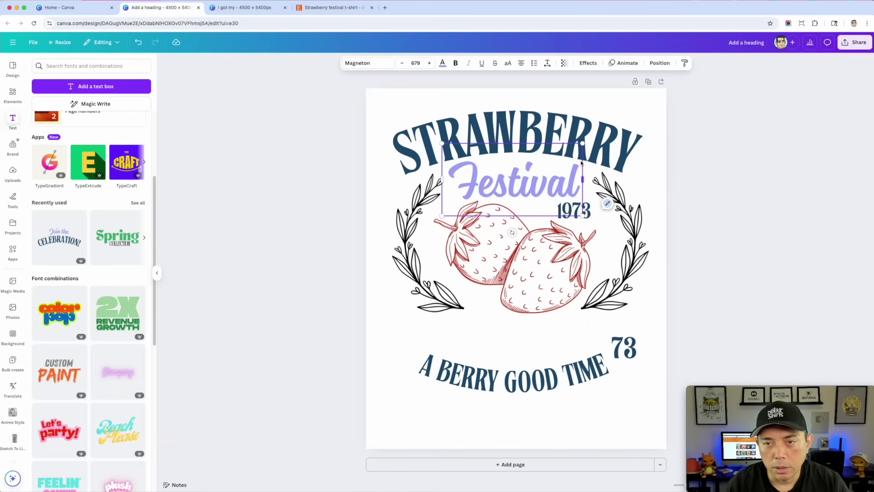
drag(513, 232, 517, 232)
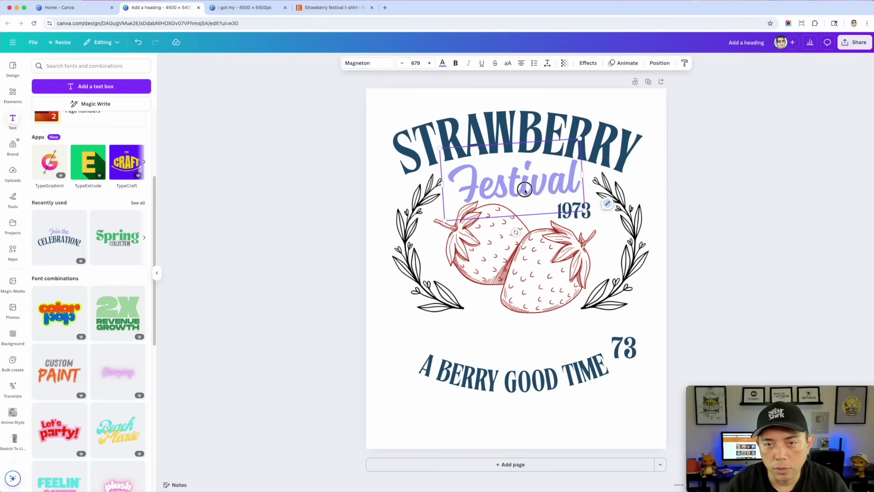
click(529, 276)
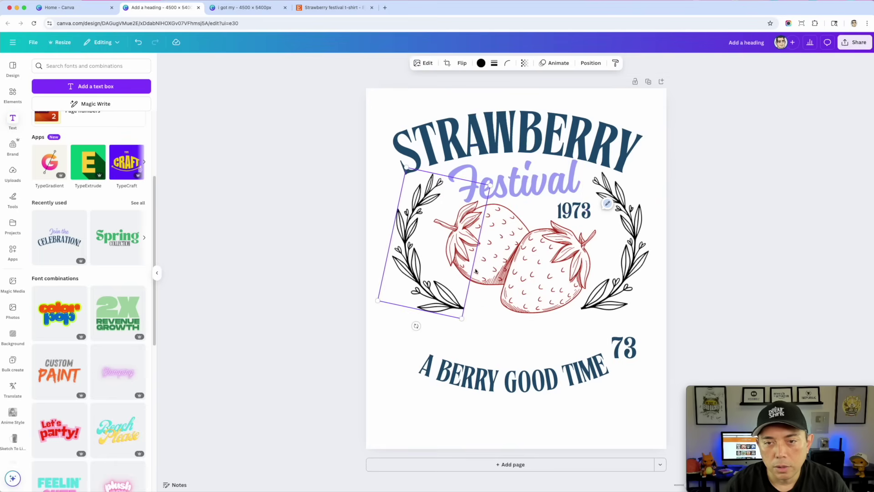
drag(506, 331, 510, 332)
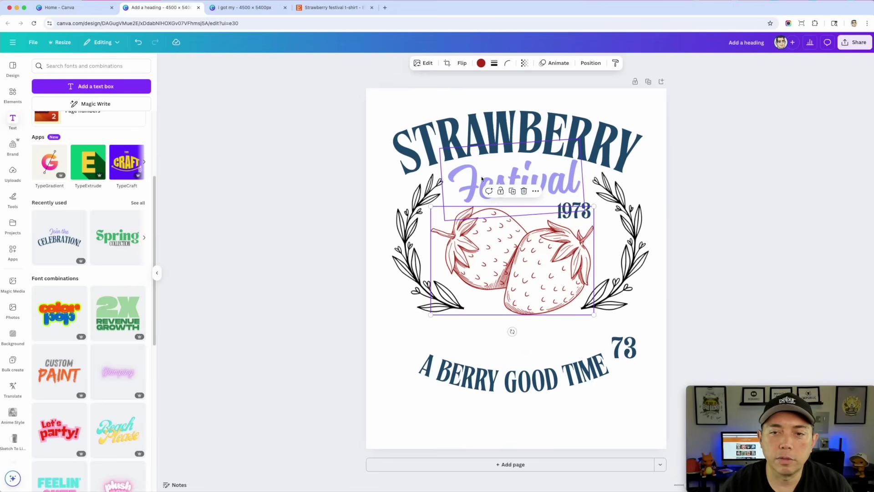
Shrink "A BERRY GOOD TIME" and place it directly below the strawberries, and delete the leftover "73".
drag(546, 378, 549, 352)
drag(616, 377, 582, 365)
drag(485, 335, 502, 321)
click(614, 353)
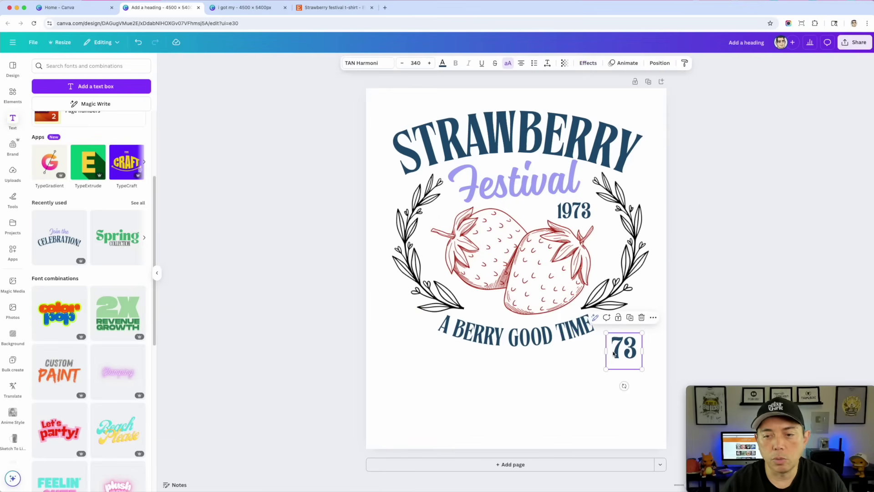
key(BackSpace)
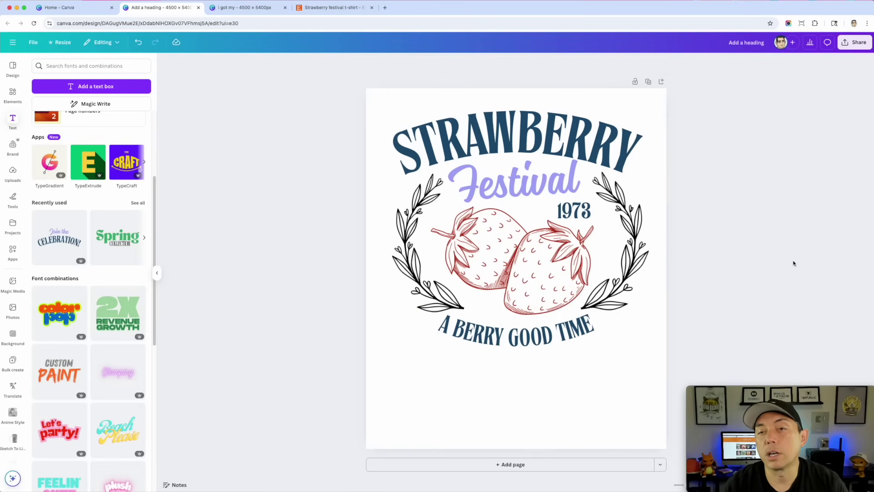
click(625, 175)
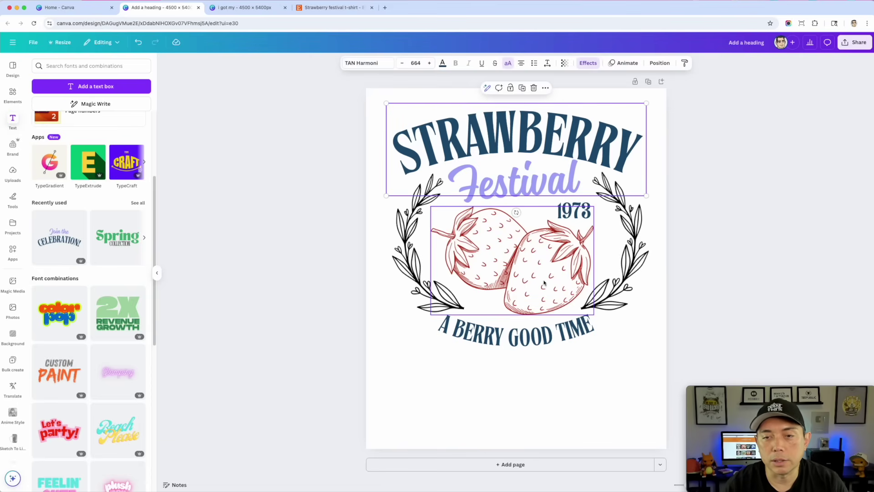
click(442, 64)
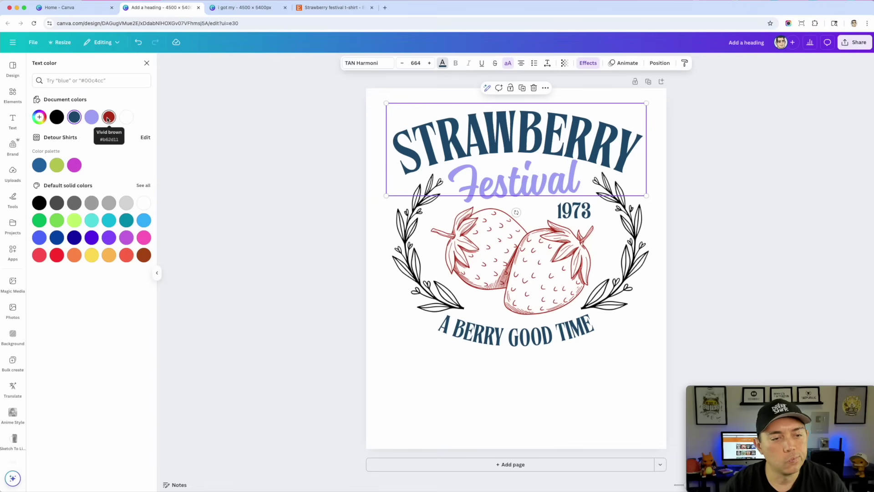
click(39, 118)
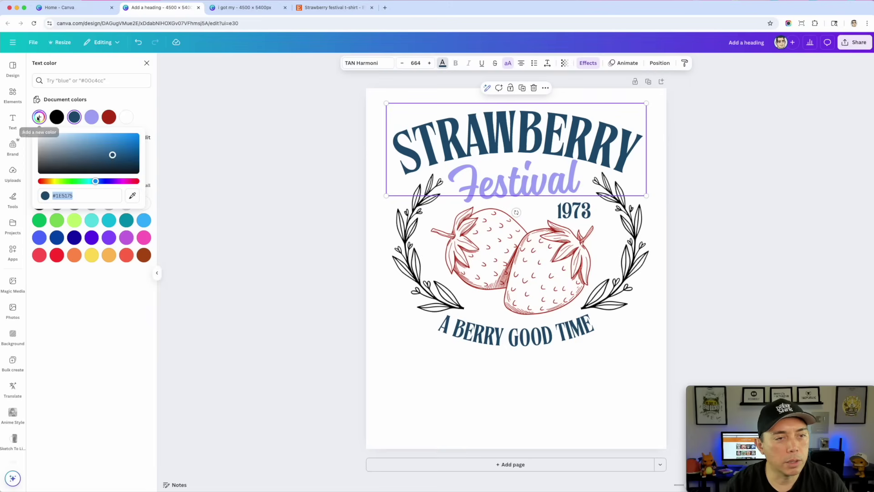
Recolour the strawberries to the custom red #BF0606.
click(547, 276)
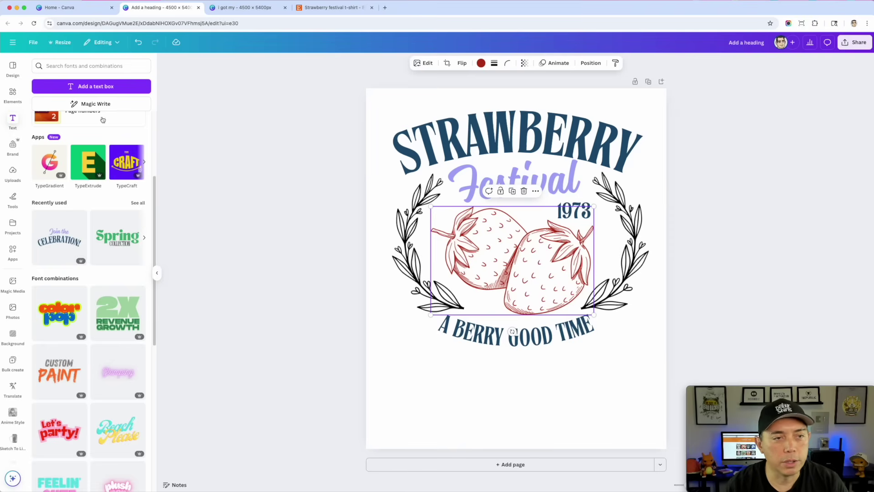
click(481, 63)
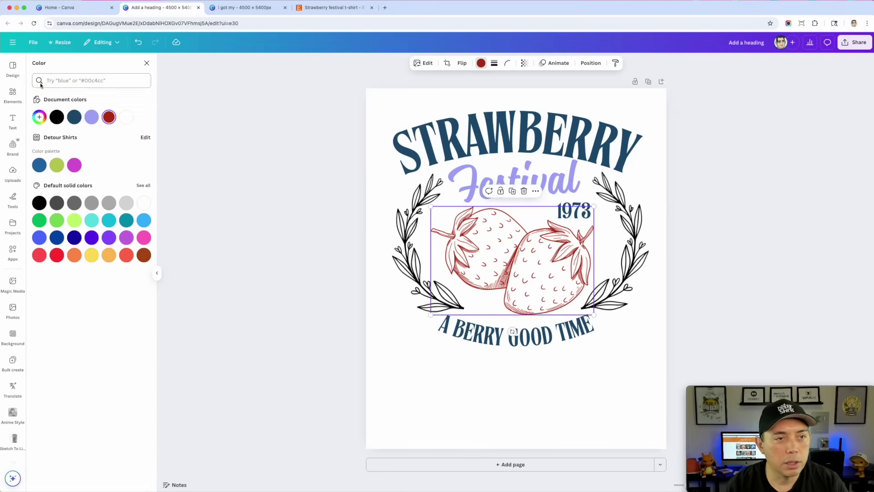
click(39, 117)
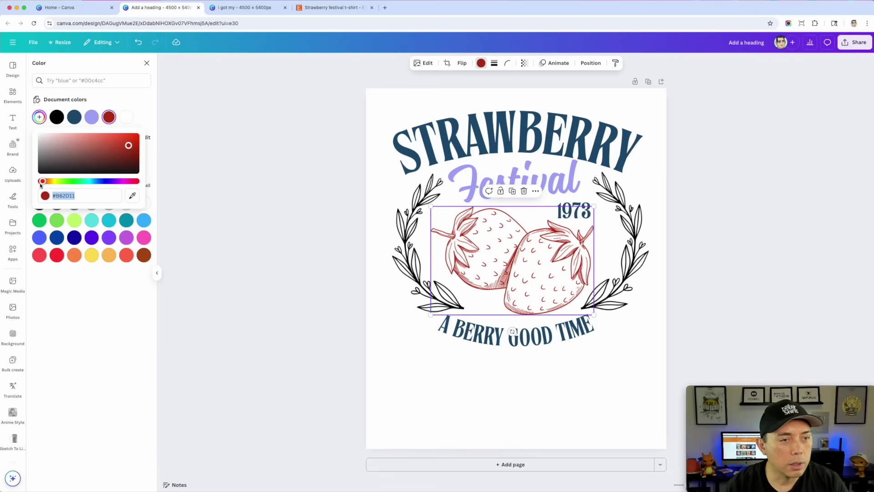
drag(42, 182, 39, 182)
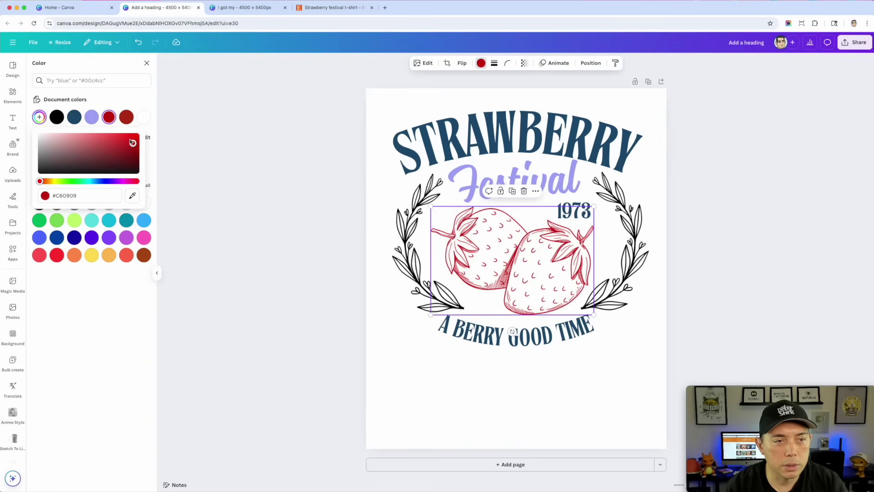
drag(132, 143, 134, 144)
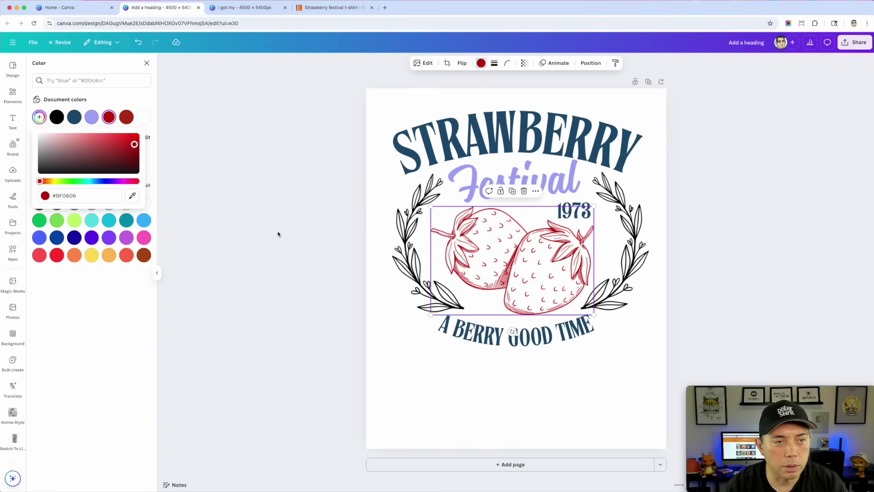
key(Escape)
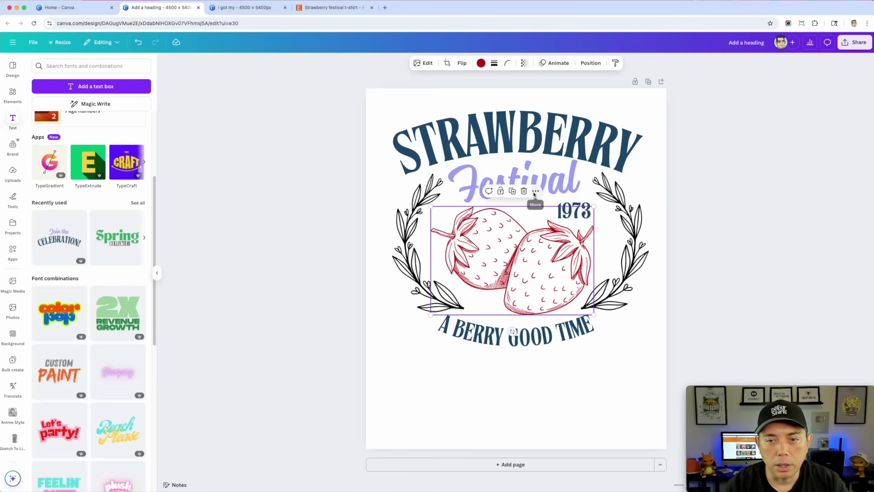
Recolour the left leaf branch with the same red as the strawberries.
click(419, 201)
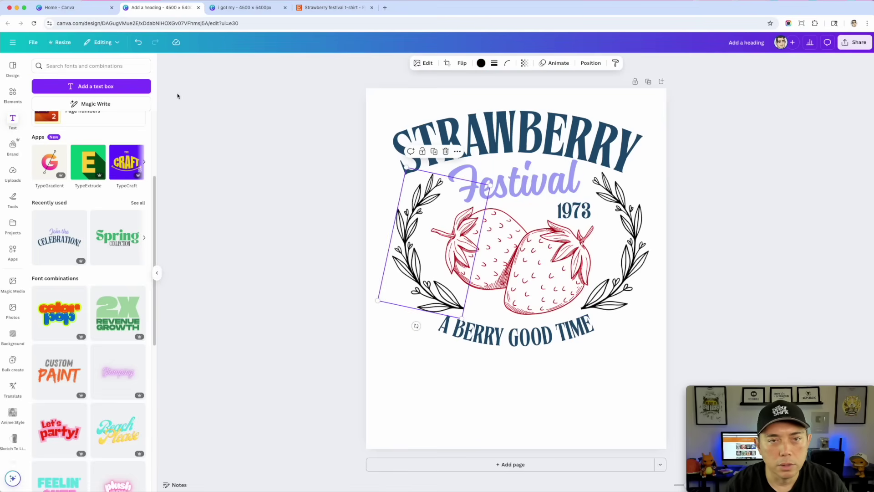
click(480, 63)
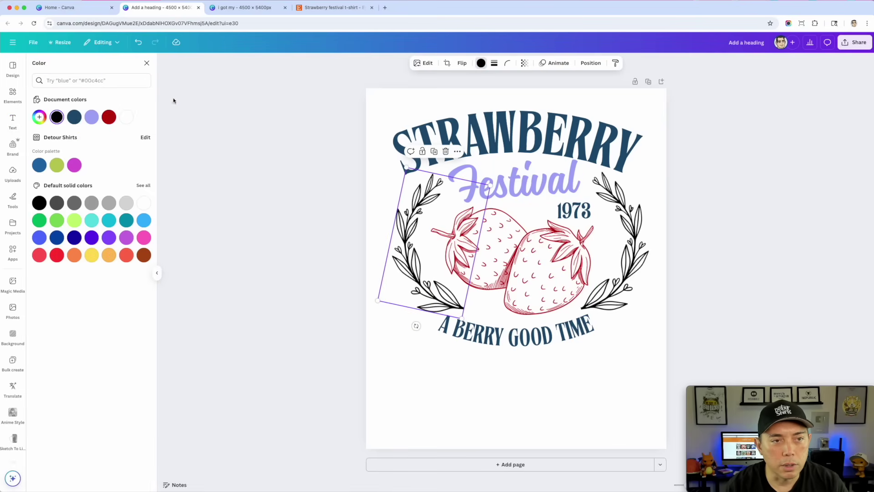
click(108, 118)
Recolour the "STRAWBERRY" title with the strawberries' red and select the right leaf branch.
click(501, 137)
click(443, 62)
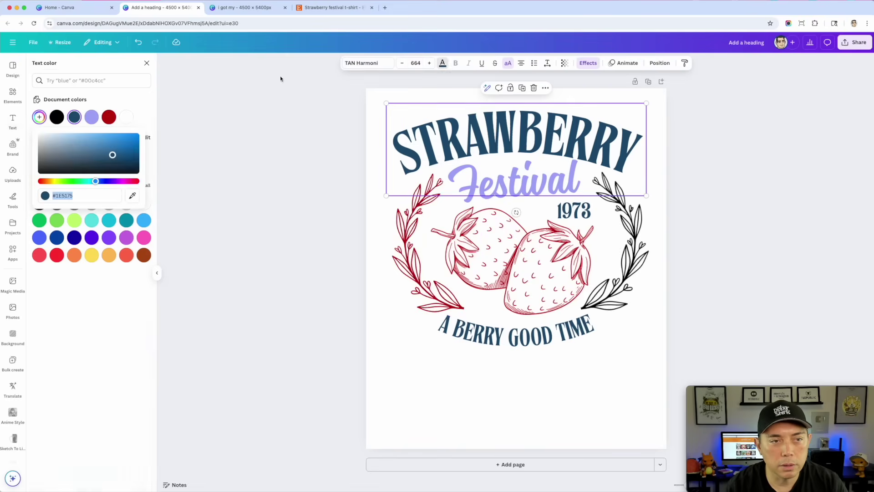
click(108, 117)
key(Tab)
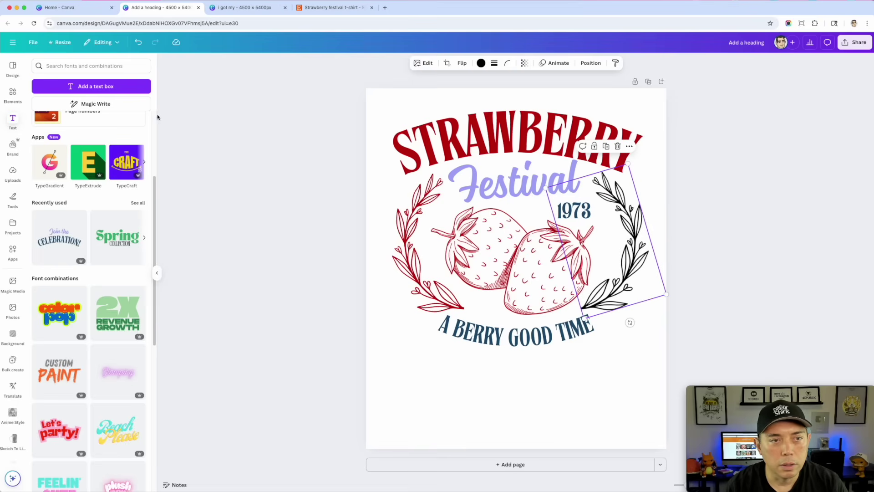
Recolour the right leaf branch and the "Festival" text with the same red as the strawberries.
click(481, 62)
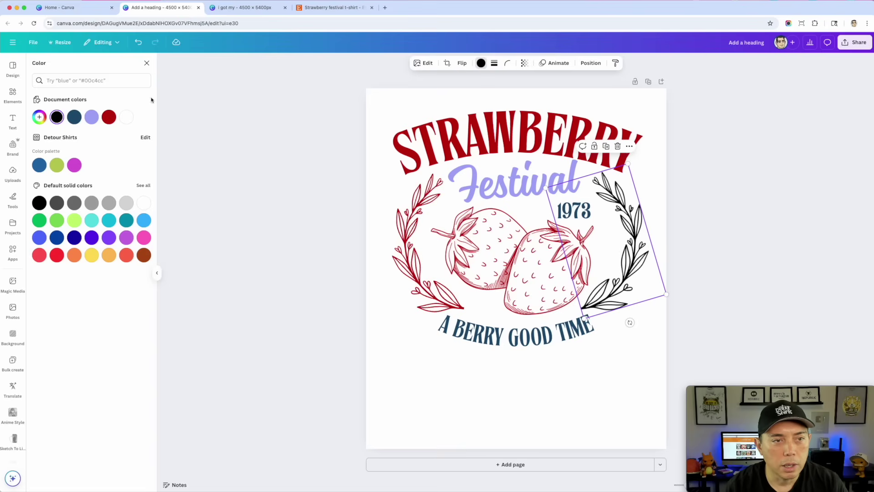
click(110, 118)
key(Tab)
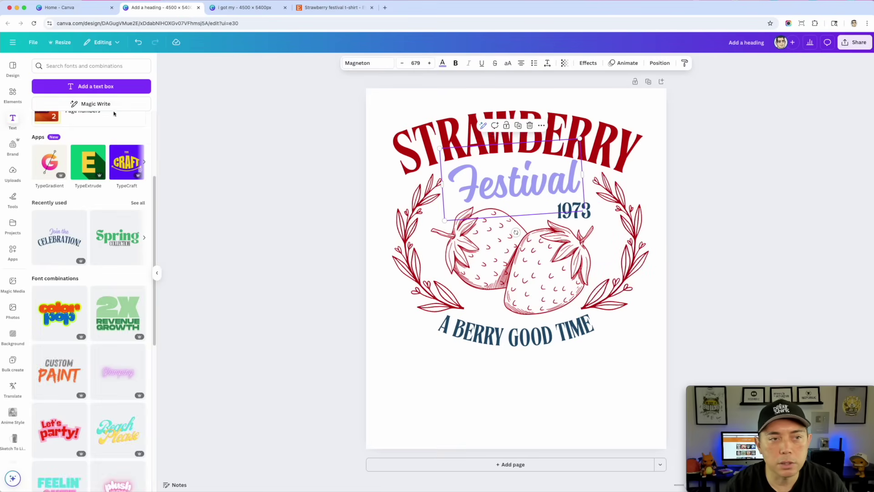
click(443, 64)
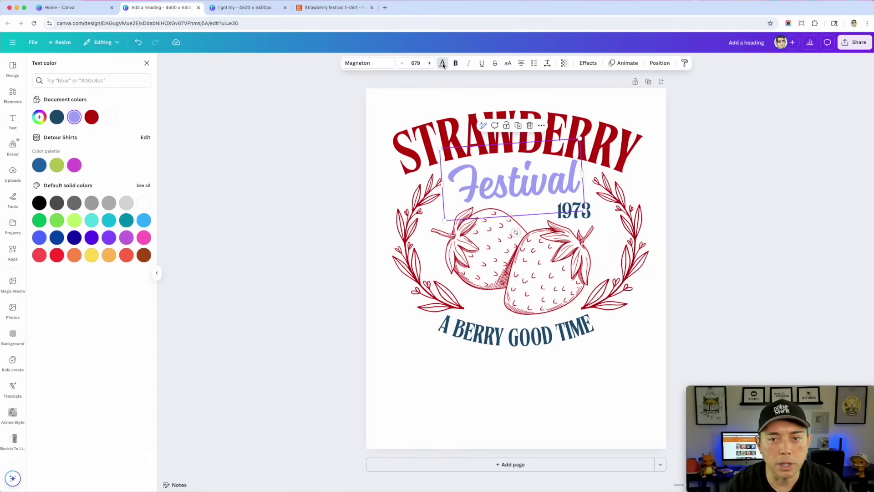
click(92, 117)
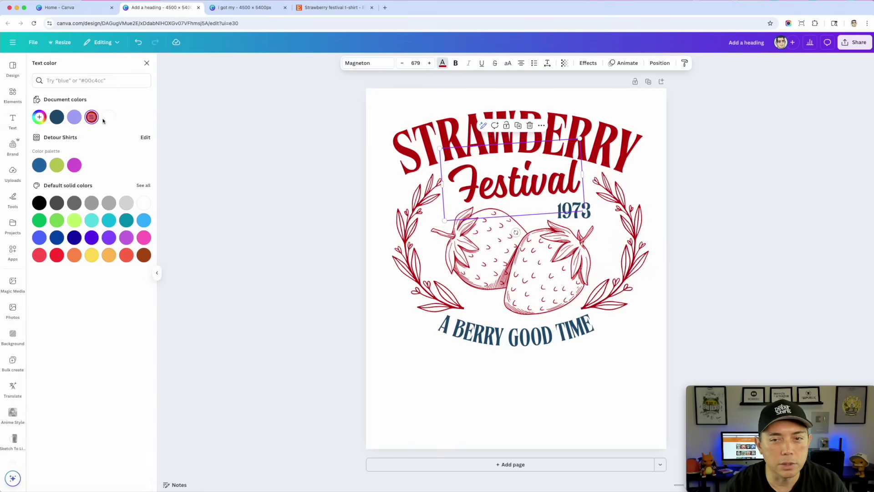
Recolour the "1973" and "A BERRY GOOD TIME" texts with the strawberries' red and deselect them.
click(557, 222)
click(442, 66)
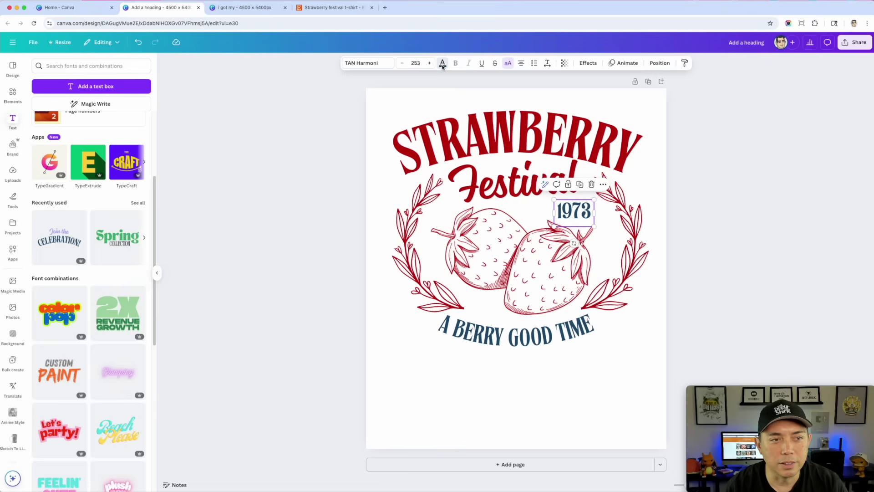
click(442, 64)
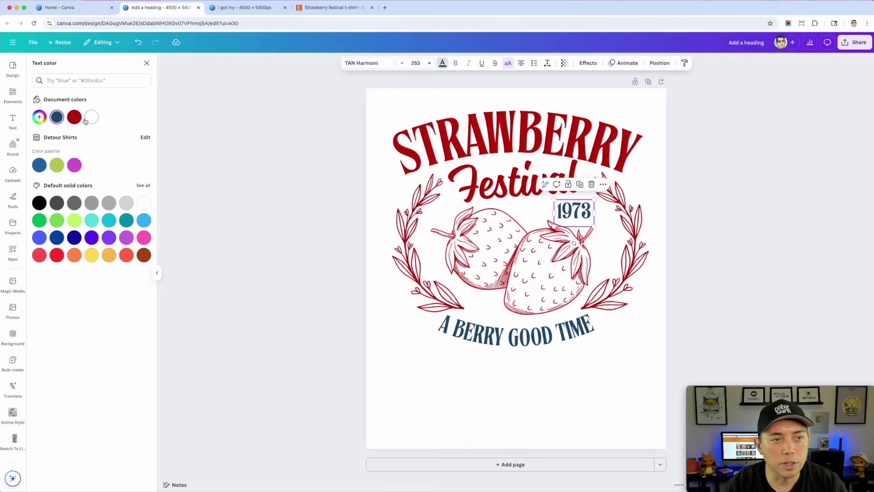
click(74, 117)
click(515, 335)
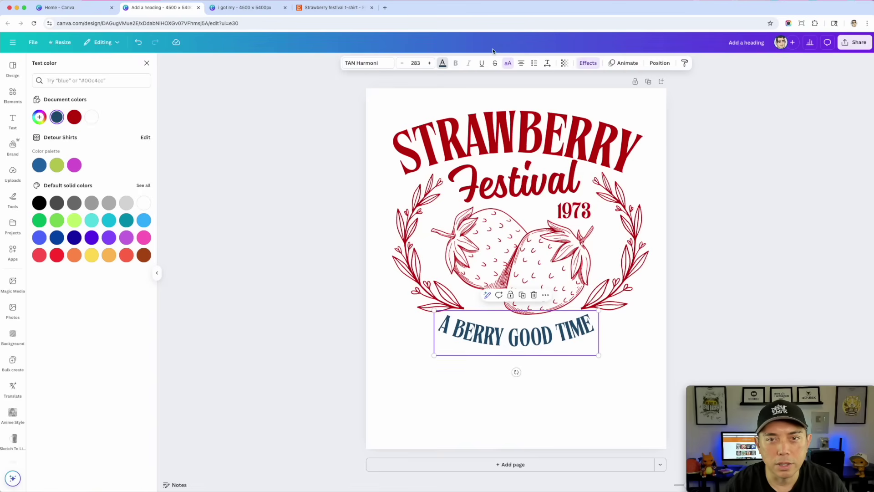
click(441, 64)
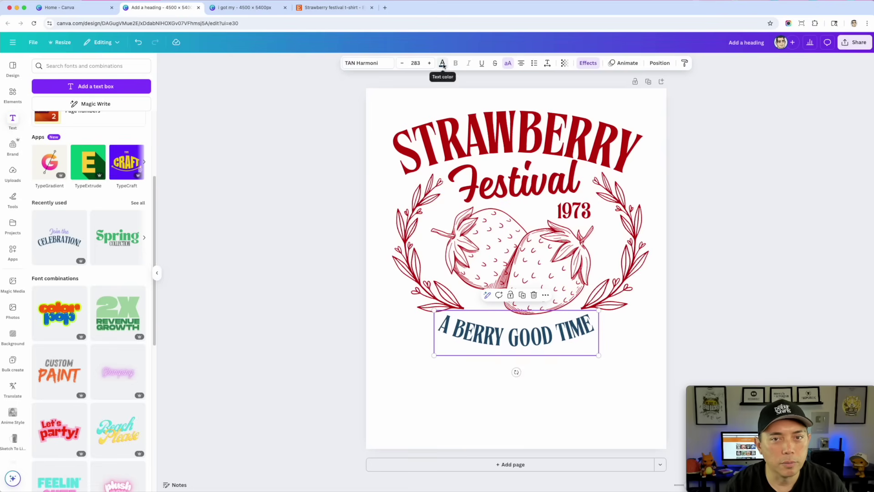
click(445, 64)
click(74, 117)
click(502, 392)
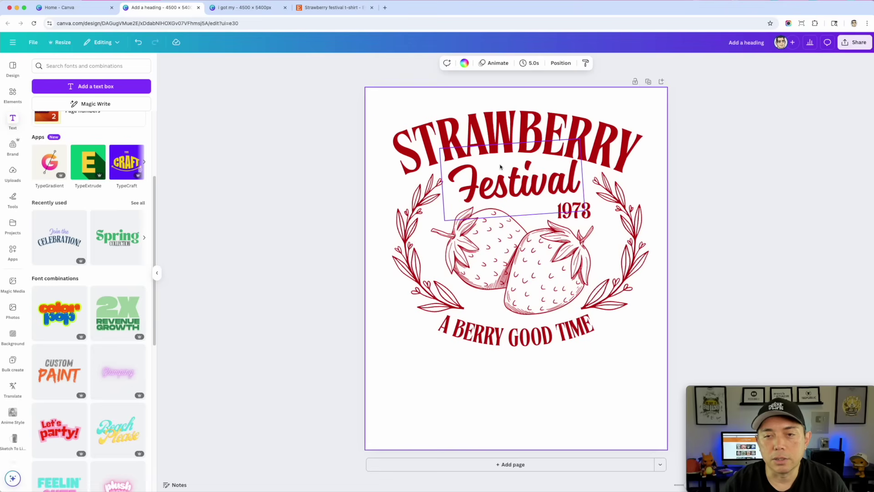
Duplicate the page and search for "condensed serif" fonts for the "STRAWBERRY" title on the copy.
click(649, 81)
click(504, 127)
double_click(504, 127)
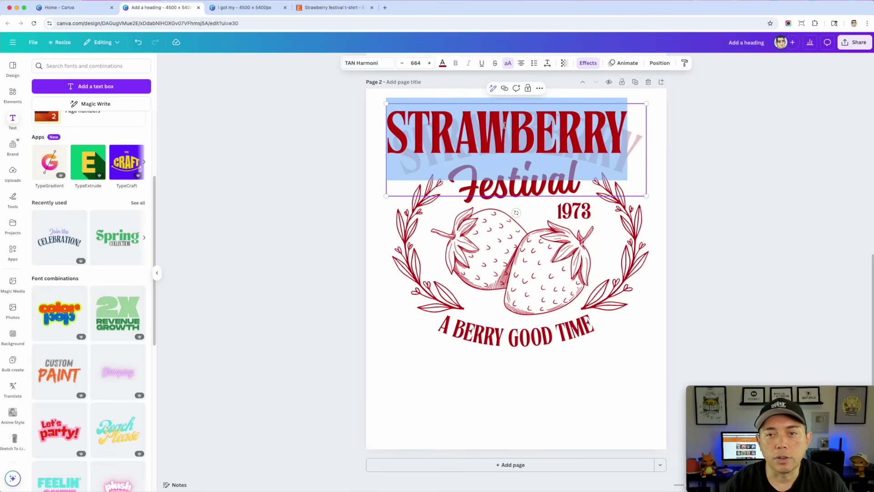
click(375, 65)
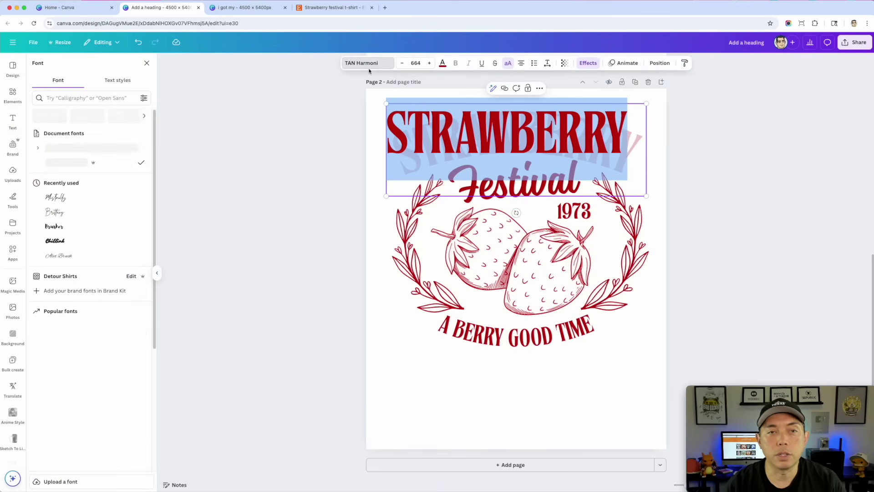
click(60, 100)
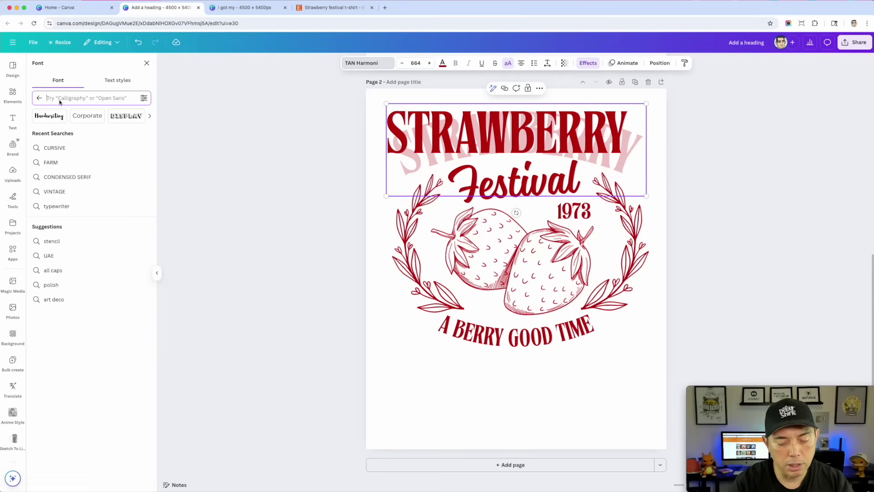
text(condensed serif)
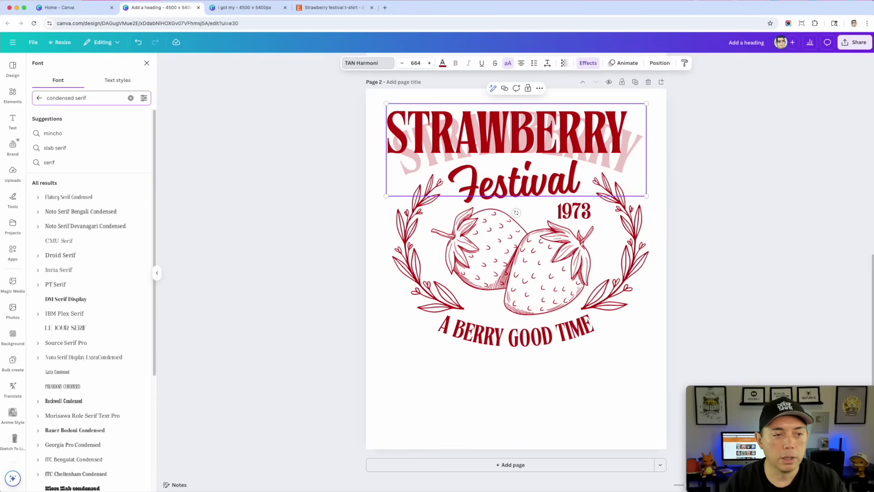
Try Noto Serif Bengali Condensed, Noto Serif Devanagari Condensed, DM Serif Display, Le Jour Serif and Perandory Condensed on the "STRAWBERRY" title.
click(87, 212)
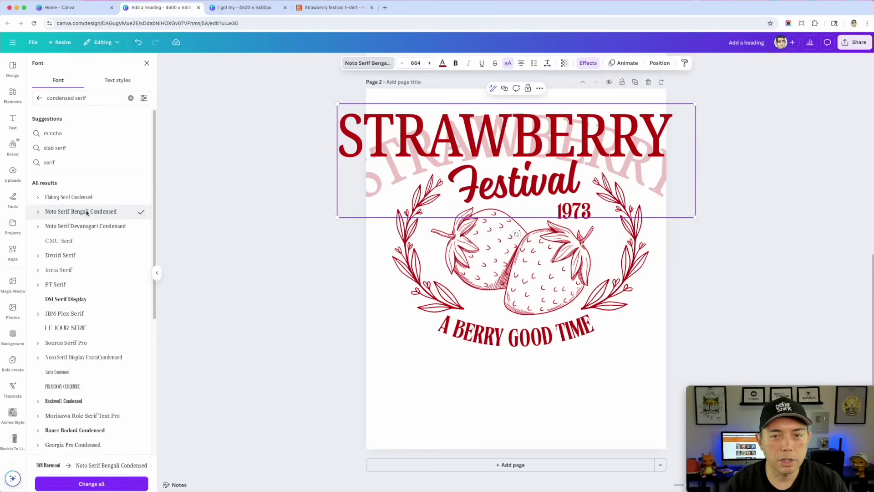
click(78, 227)
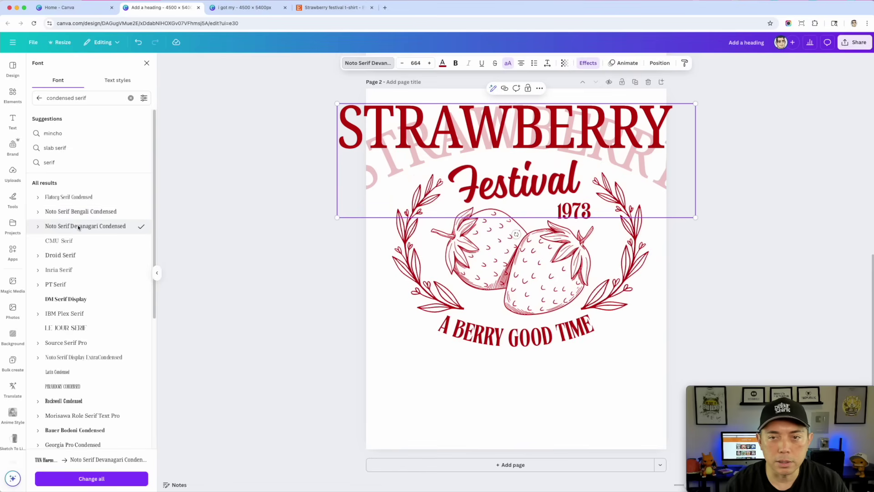
click(70, 300)
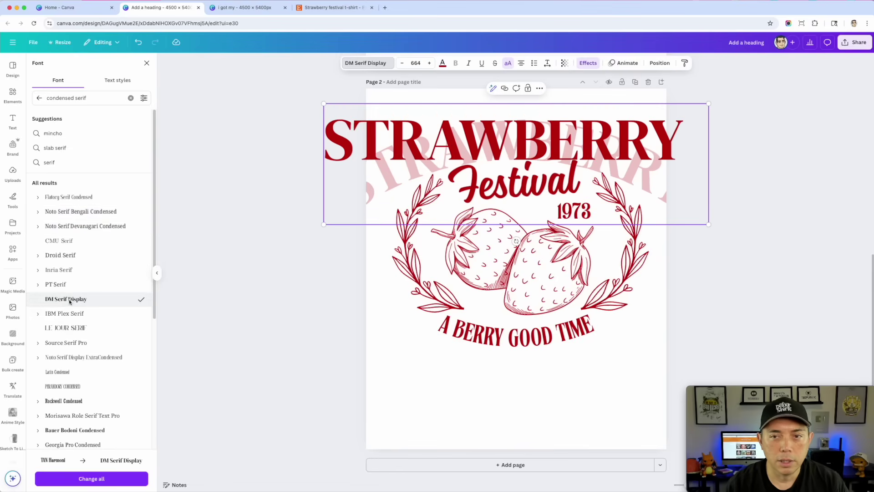
scroll(90, 318, down, 2)
click(73, 287)
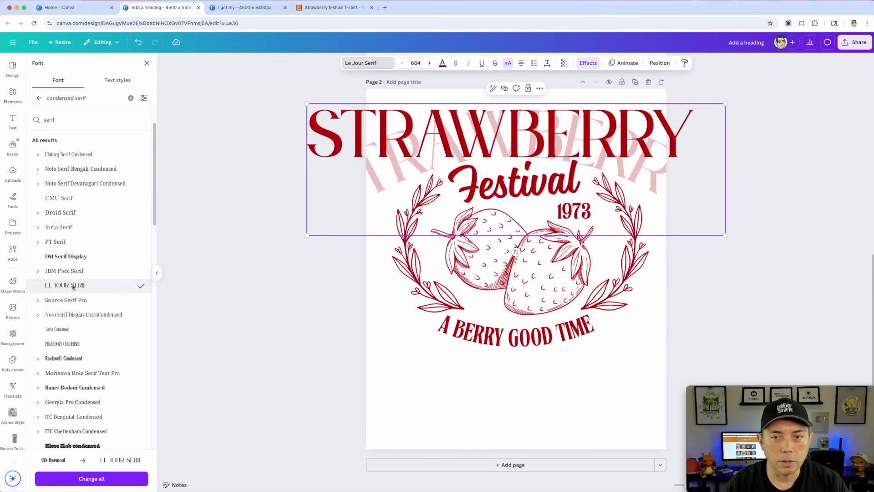
scroll(73, 301, down, 1)
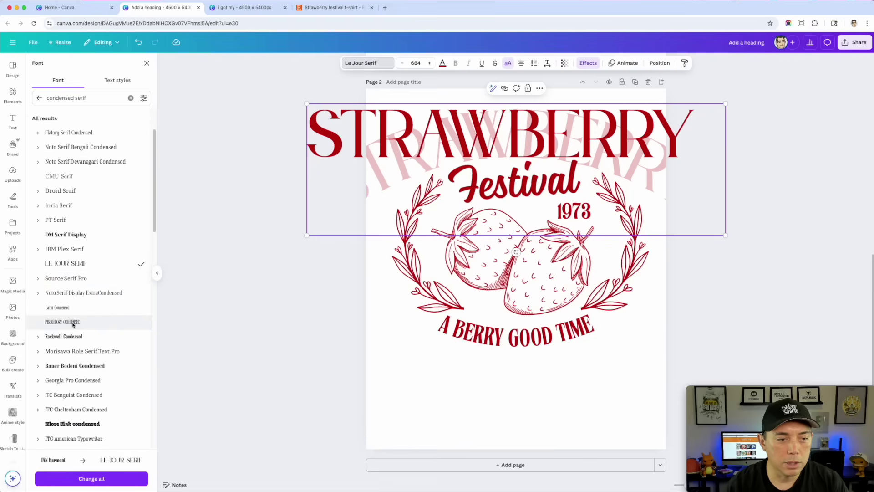
click(71, 322)
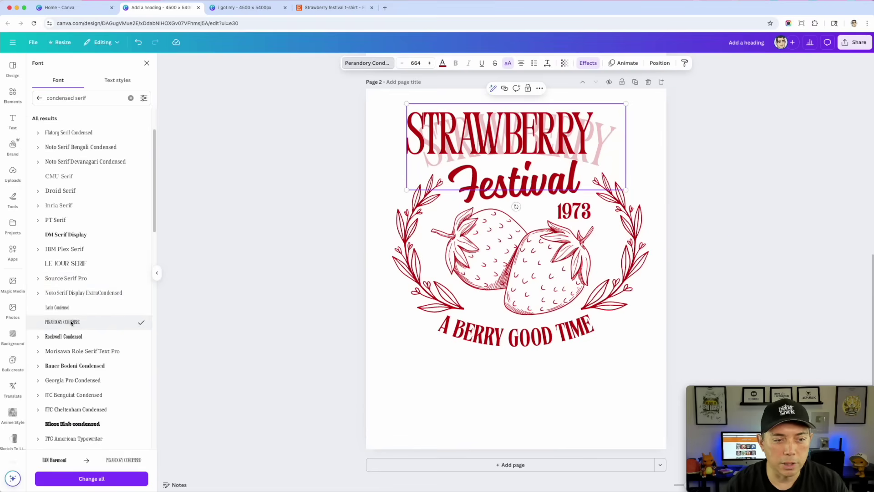
Try Rockwell Condensed, Bauer Bodoni Condensed and Farmhand Serif on the "STRAWBERRY" title and shrink it to size 651.
scroll(71, 323, down, 1)
scroll(87, 327, down, 3)
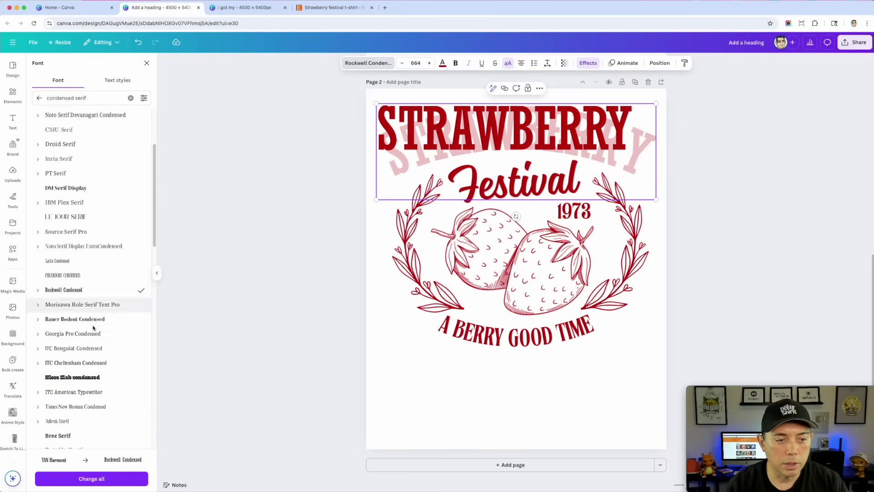
scroll(85, 329, down, 1)
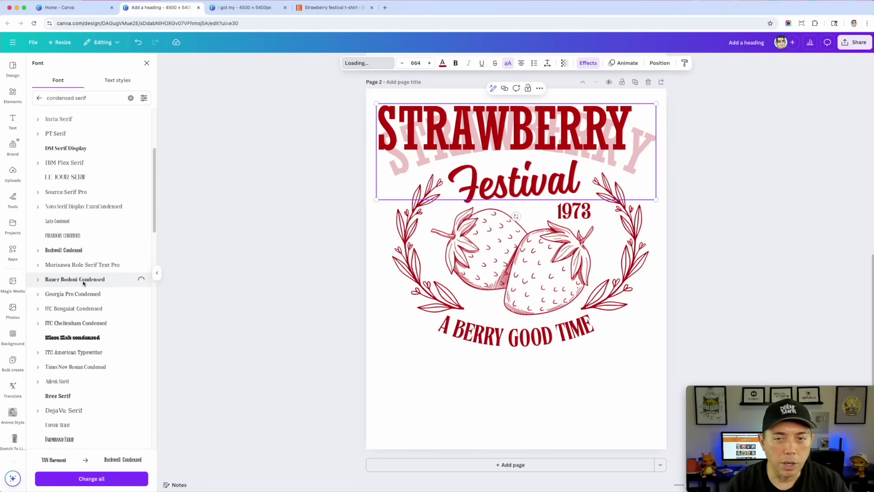
scroll(84, 291, down, 3)
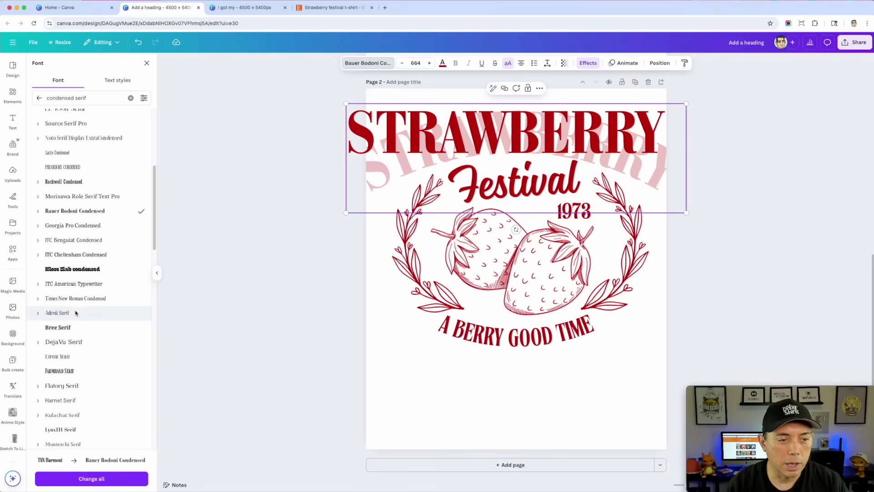
click(68, 328)
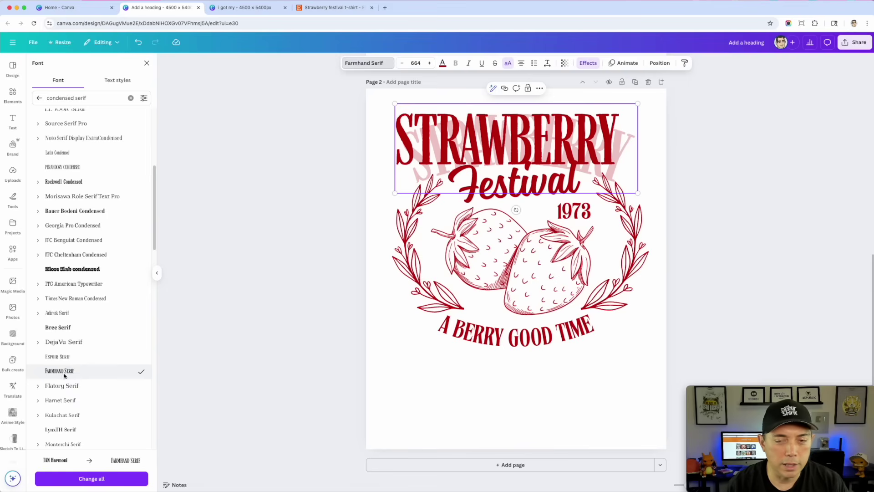
mouse_move(638, 193)
mouse_down()
mouse_move(657, 200)
mouse_move(629, 185)
mouse_move(642, 189)
mouse_move(633, 192)
mouse_up()
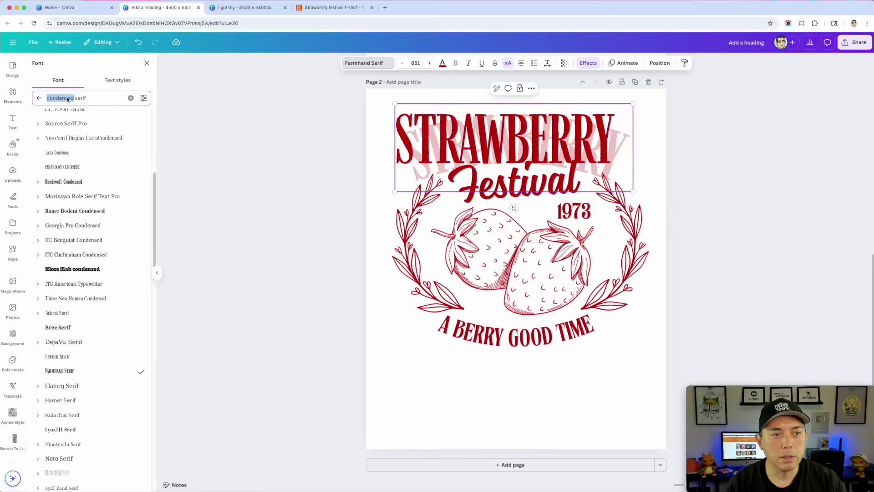
Search for "farm" fonts, compare the matches on the "STRAWBERRY" title and set it to Farmhand Sans.
text(farm)
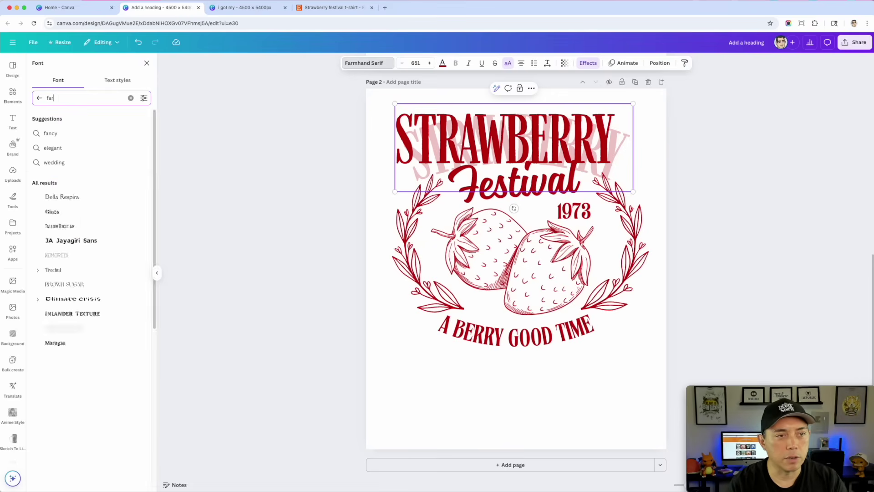
click(68, 132)
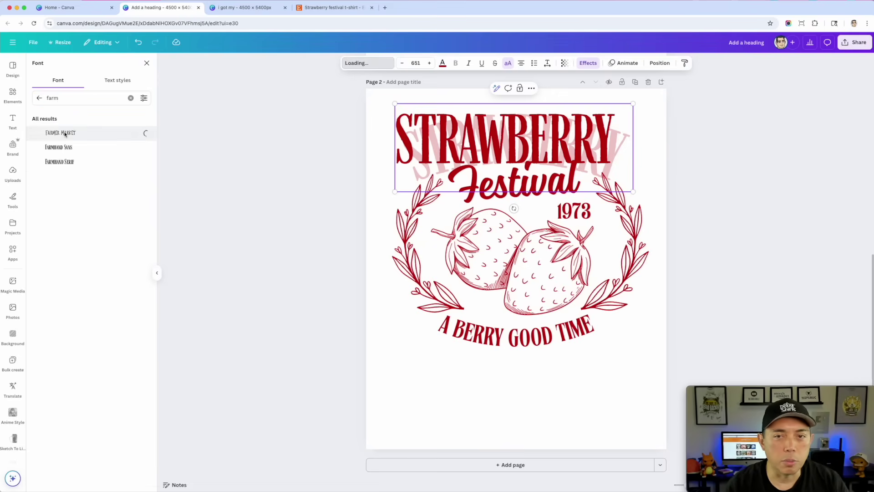
click(60, 147)
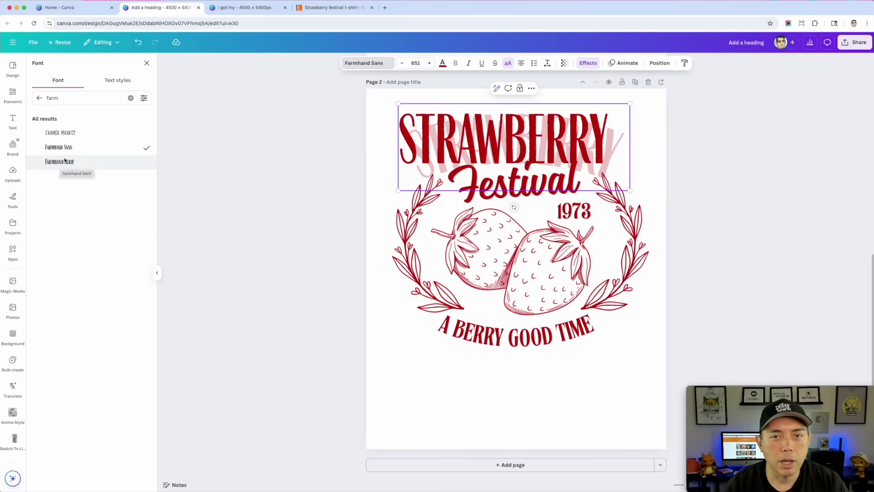
click(62, 163)
click(61, 148)
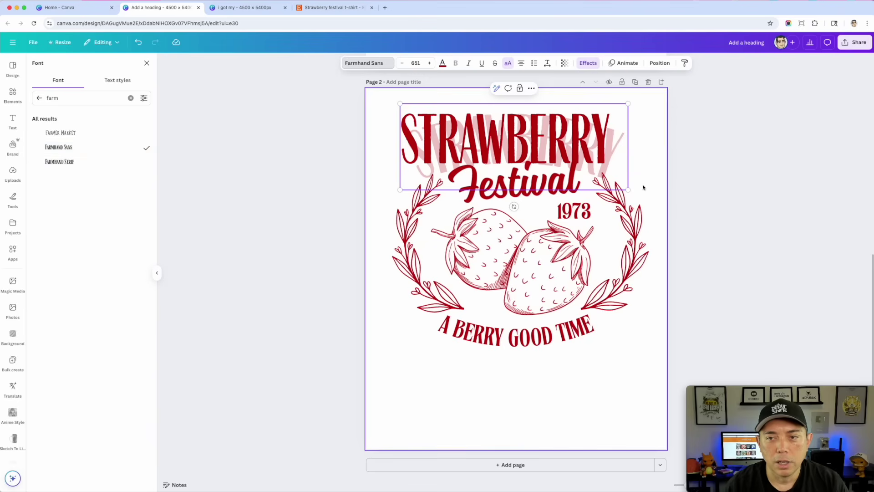
Enlarge the "STRAWBERRY" title to size 697 and move "Festival" slightly lower beneath it.
drag(628, 190, 644, 195)
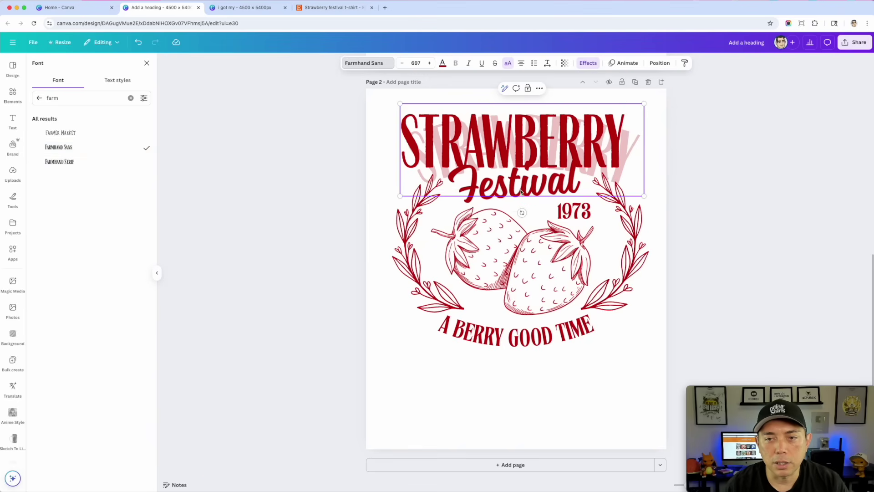
drag(519, 200, 517, 206)
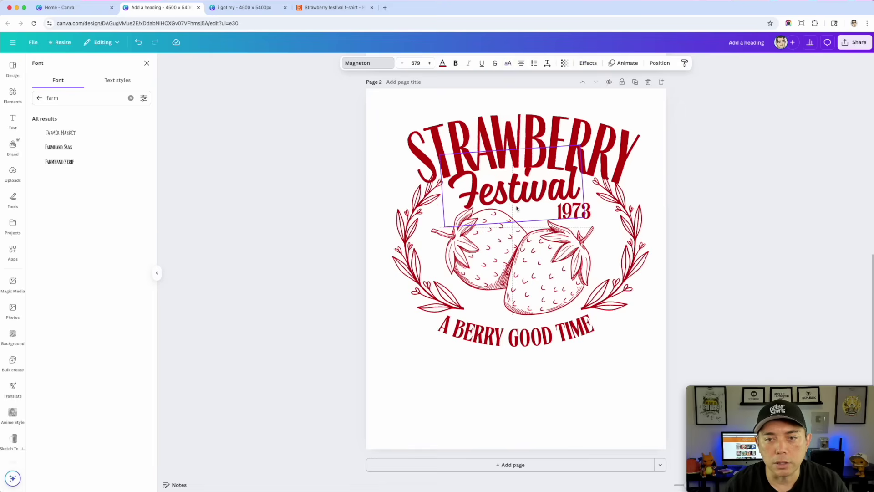
click(147, 63)
Search for "script" fonts for the "Festival" text, switching to the suggested "cursive" search.
click(13, 121)
click(74, 66)
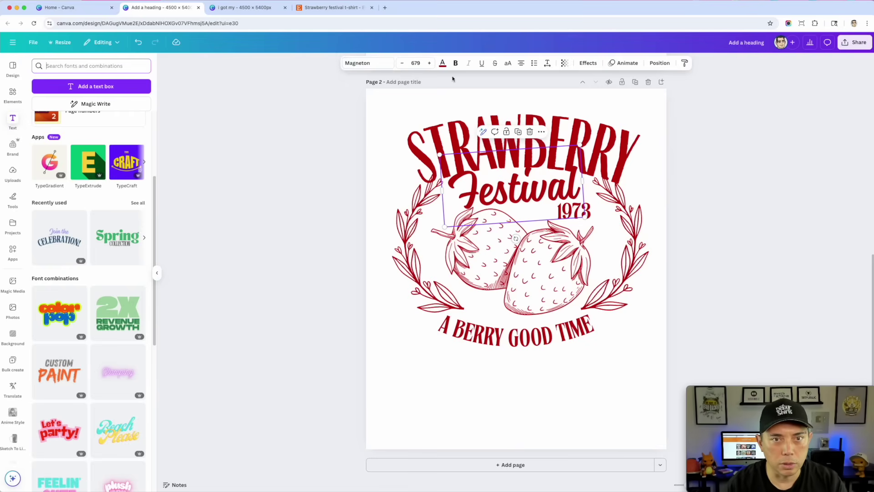
click(364, 63)
text(farm)
text(scr)
text(ipt)
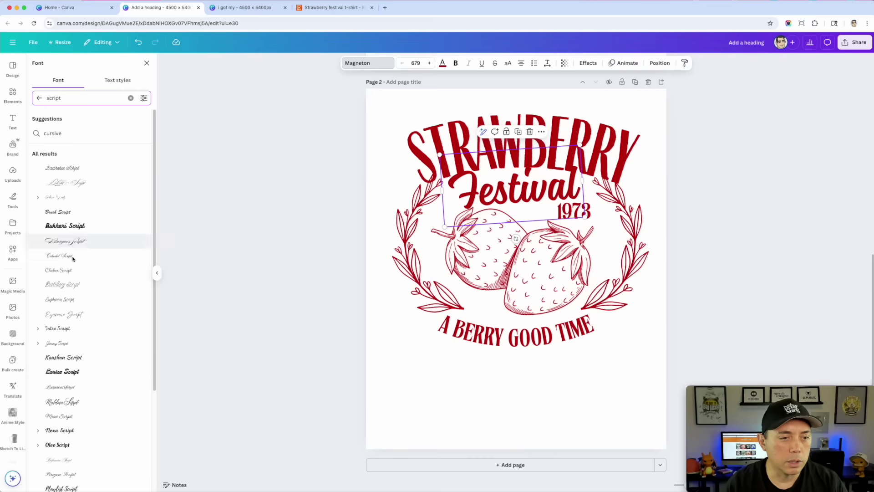
click(54, 133)
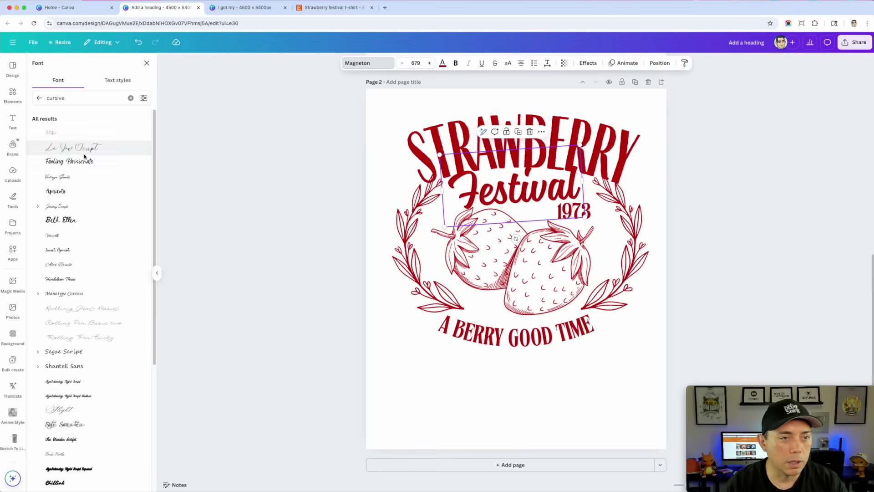
Try Feeling Passionate and Apricots on the "Festival" text, browse further cursive fonts and set it to Mistrully.
click(82, 164)
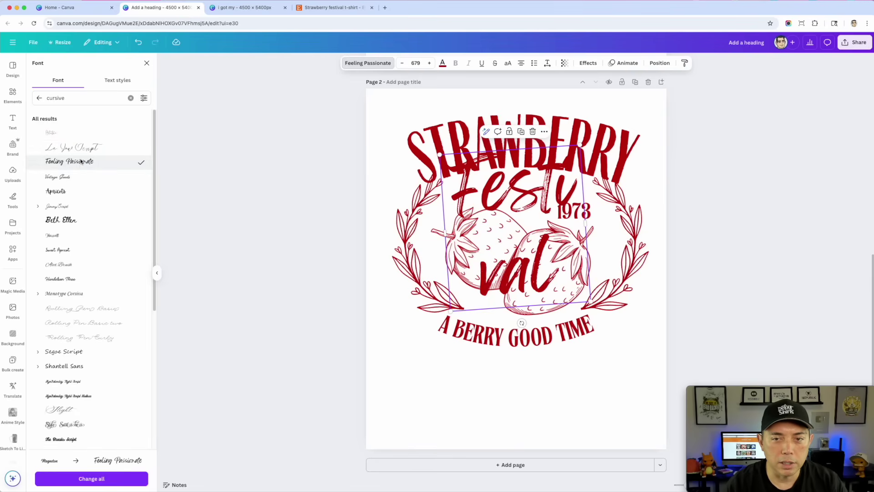
click(86, 192)
scroll(108, 291, down, 5)
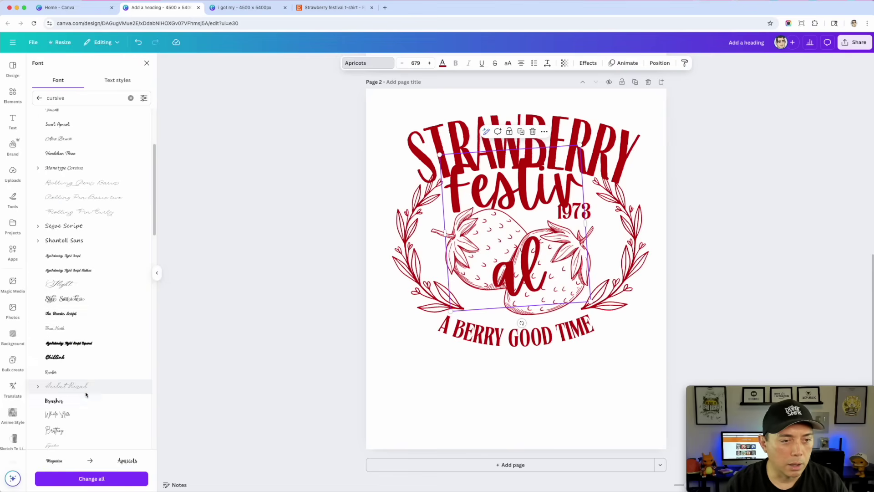
scroll(96, 328, down, 6)
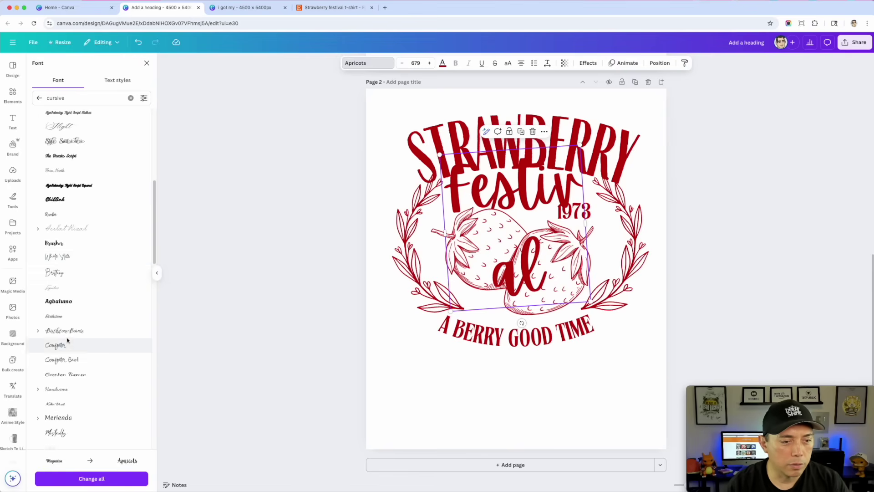
scroll(55, 403, down, 1)
scroll(55, 405, down, 2)
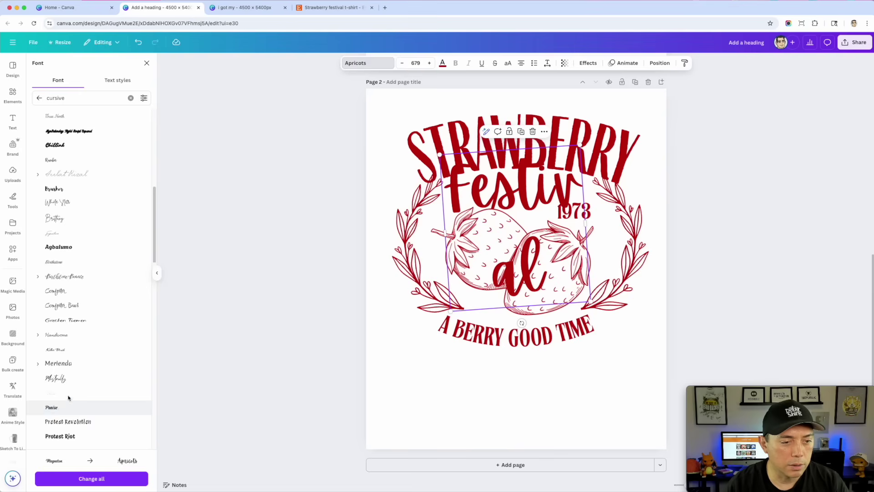
click(56, 379)
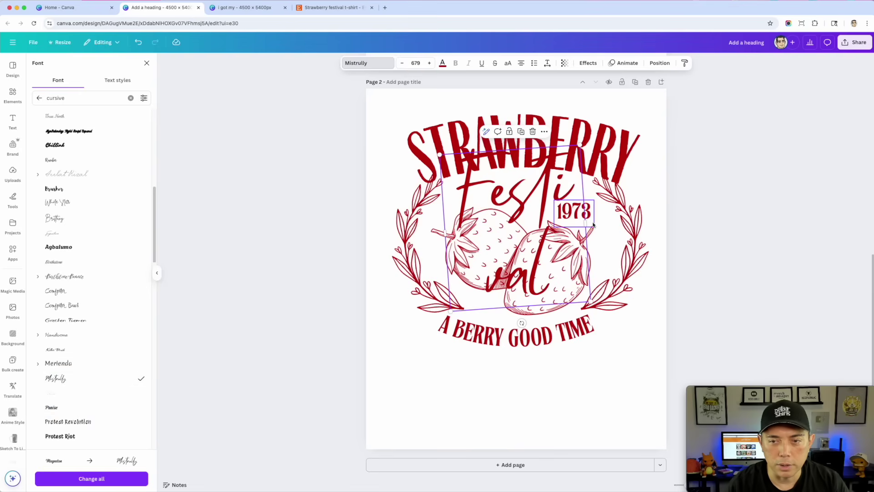
Shrink "Festival" to size 424 so it fits on one line under the title, and adjust the vertical spacing of title, "Festival" and strawberries.
drag(586, 224, 573, 192)
drag(517, 168, 523, 189)
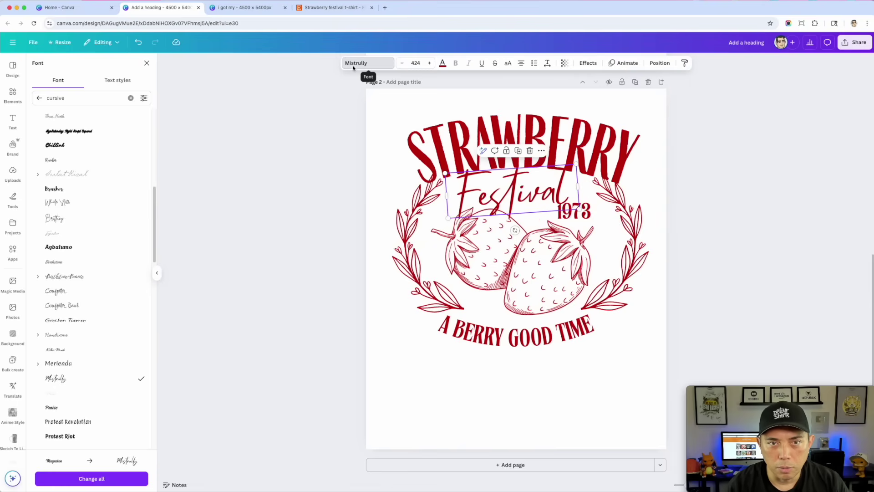
click(522, 274)
click(549, 135)
click(510, 191)
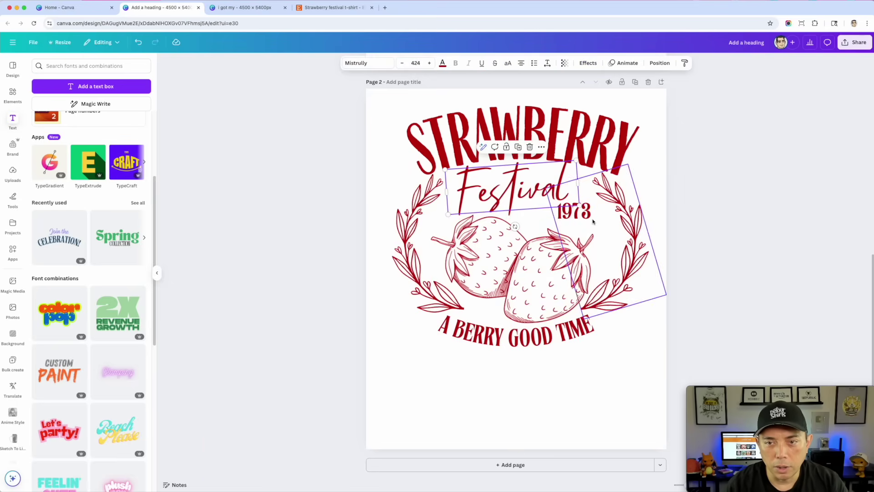
Search for "farm" fonts and set the "A BERRY GOOD TIME" tagline to Farmhand Sans.
click(515, 336)
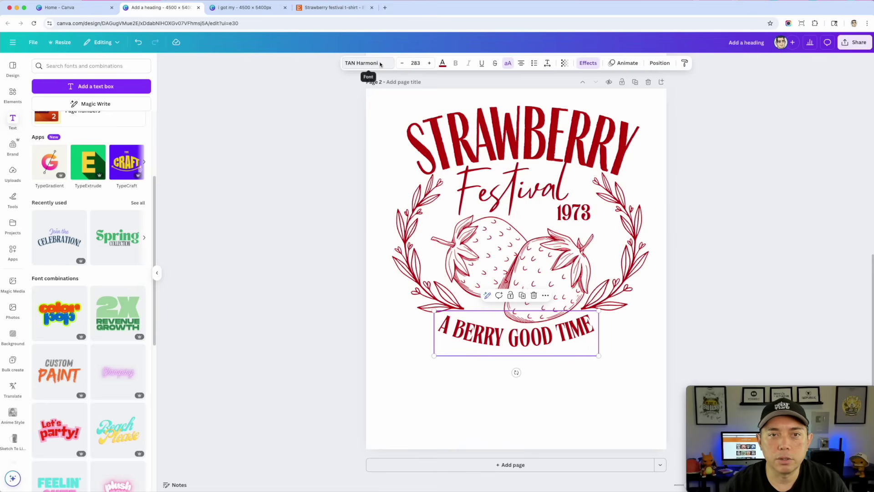
click(365, 63)
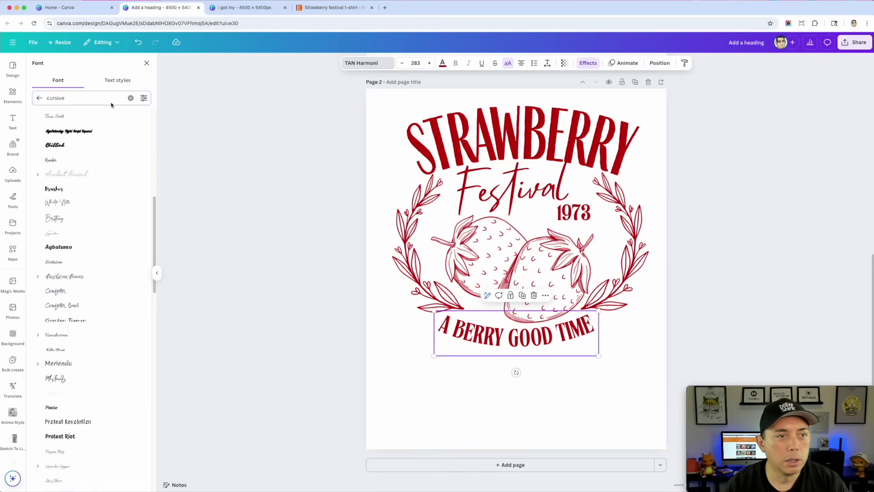
double_click(74, 99)
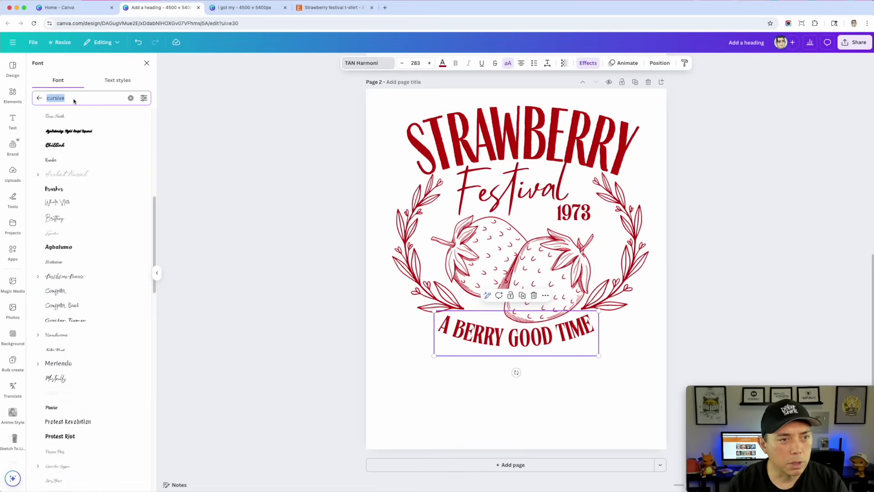
text(farm)
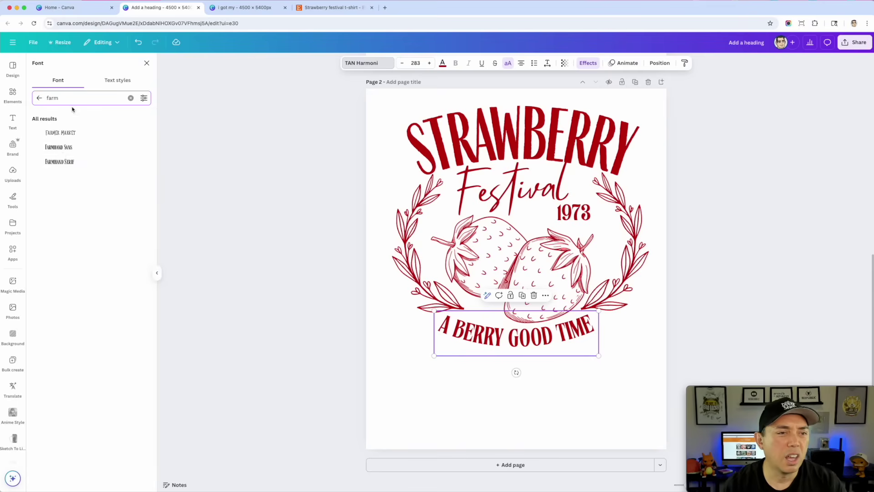
click(61, 147)
Set the background color of page 2 to black.
click(652, 394)
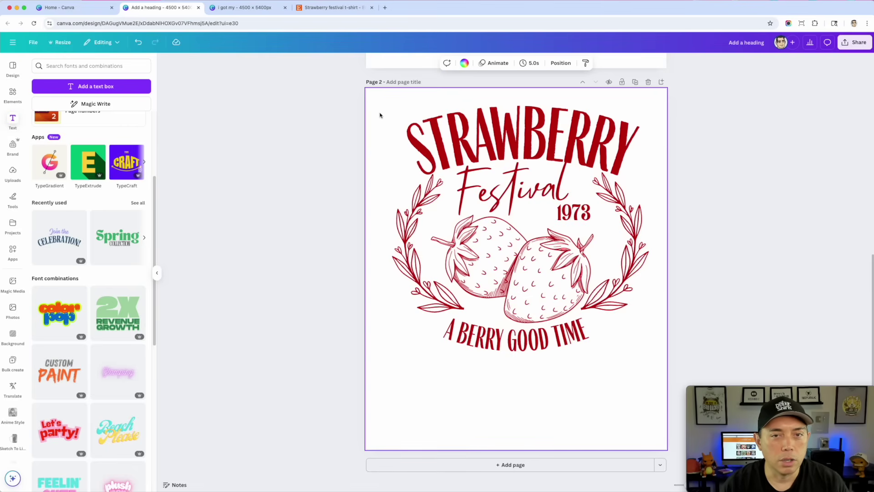
click(464, 63)
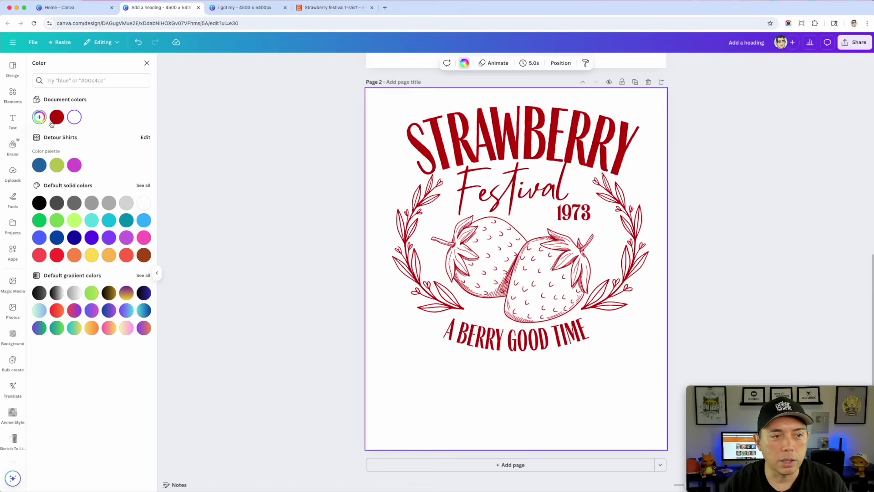
click(39, 204)
click(727, 163)
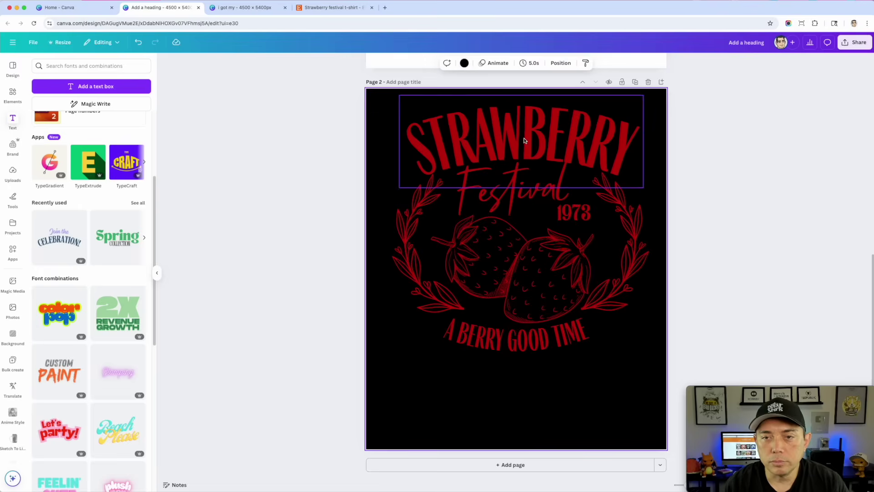
Recolor the "STRAWBERRY" title and the "Festival" text white.
click(524, 141)
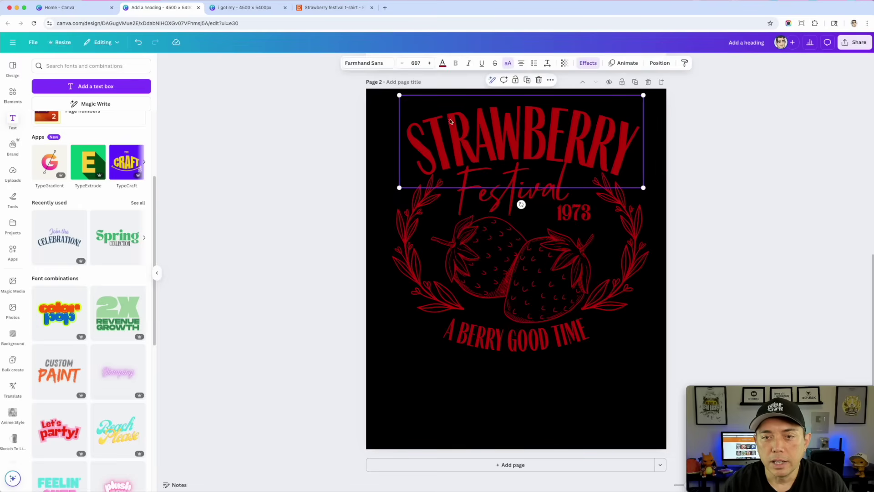
click(442, 64)
click(144, 203)
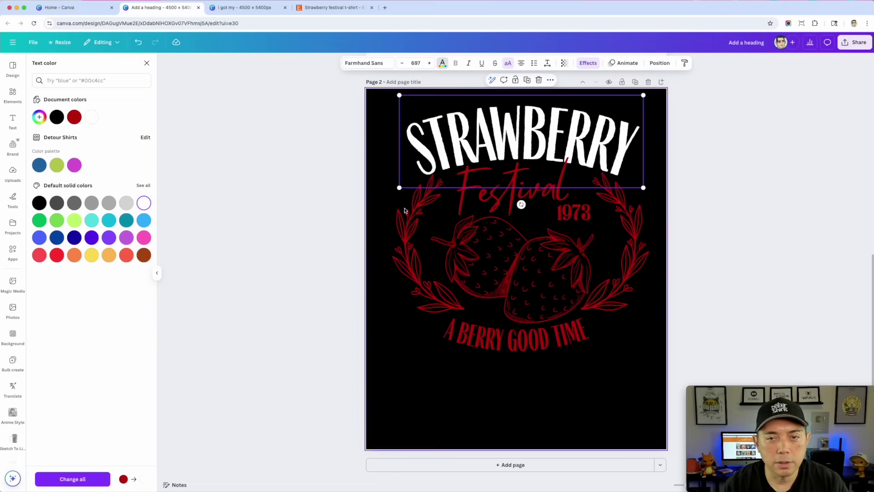
click(478, 201)
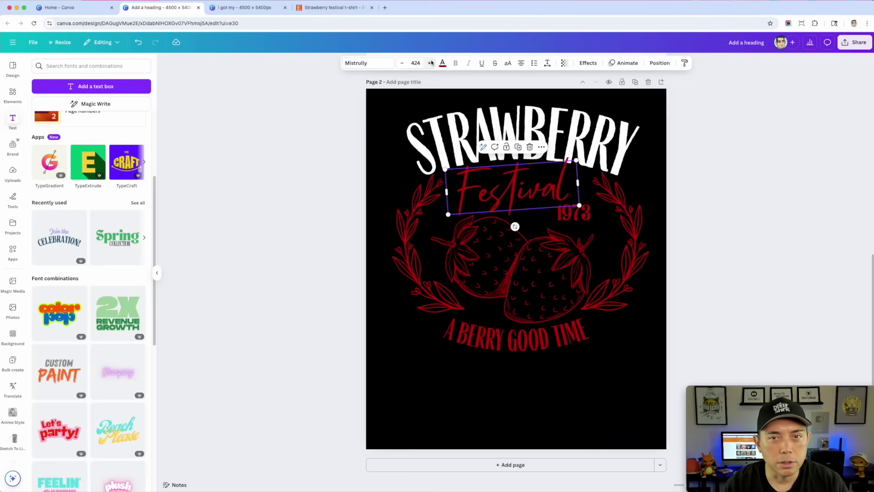
click(443, 64)
click(144, 203)
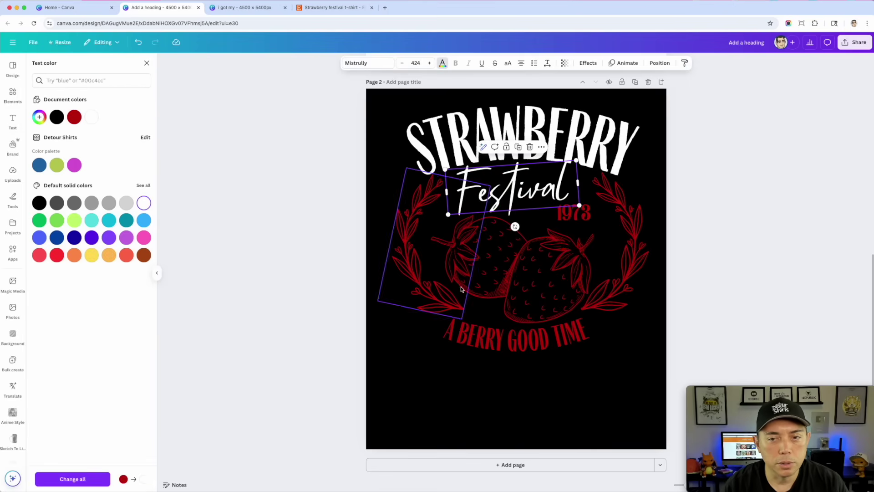
Recolor the strawberry drawing and both laurel branches white.
click(508, 273)
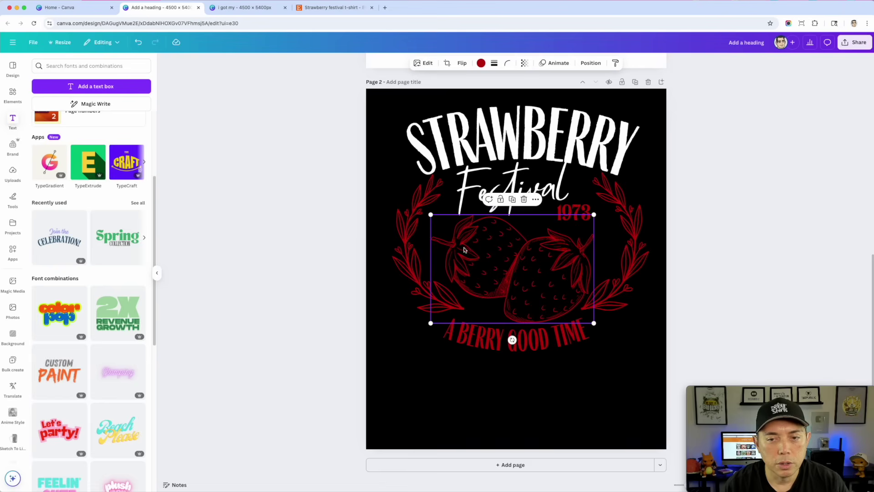
click(481, 63)
click(144, 203)
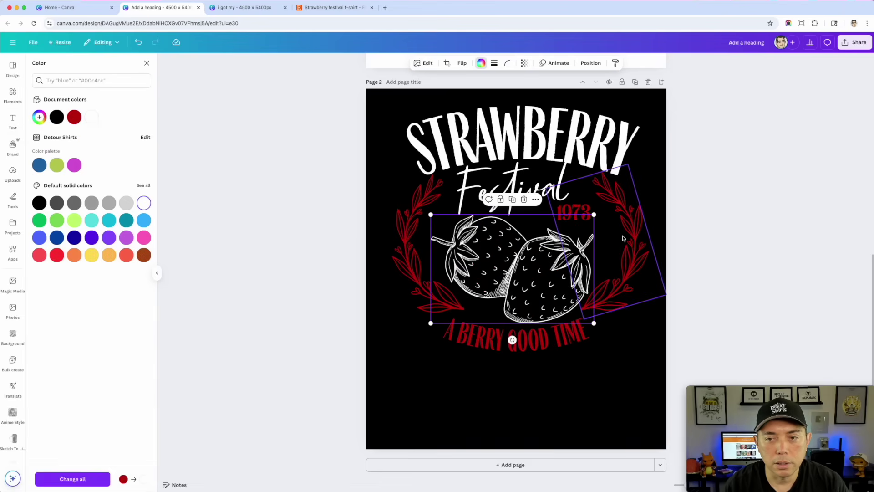
click(480, 65)
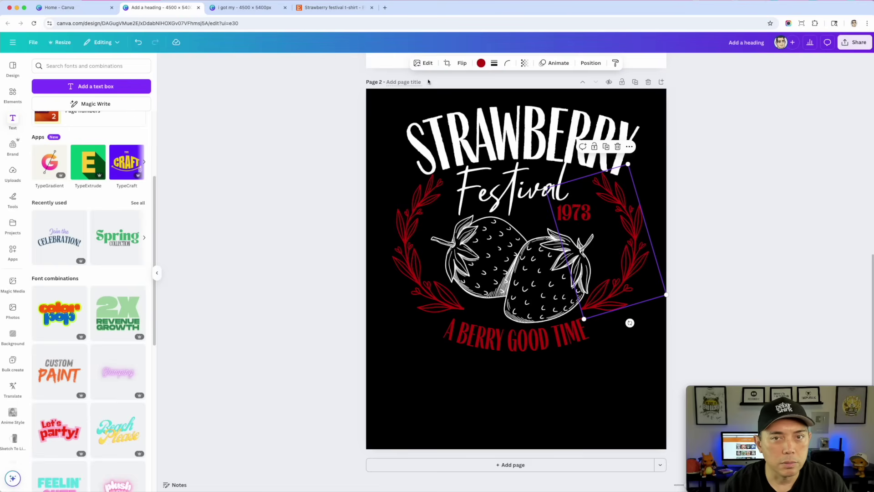
click(480, 63)
click(92, 117)
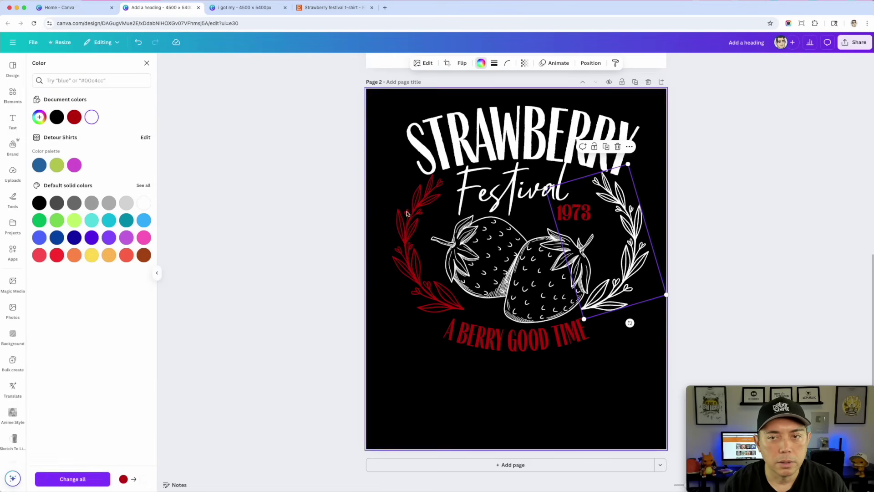
click(408, 222)
click(93, 118)
Recolor the "A BERRY GOOD TIME" tagline and the "1973" text white.
click(519, 342)
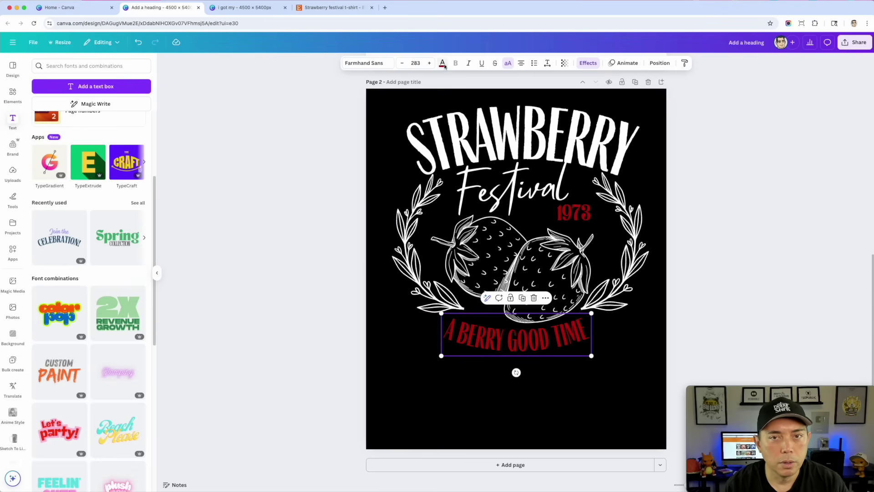
click(442, 64)
click(92, 117)
click(588, 214)
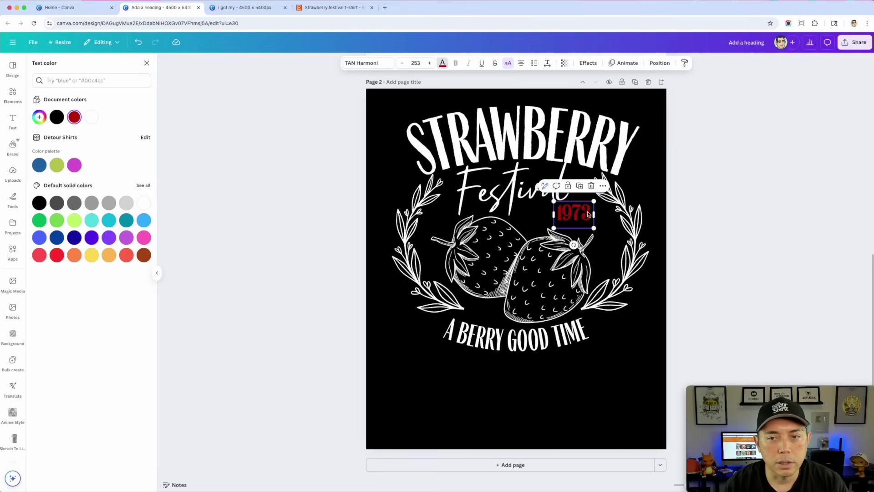
click(92, 117)
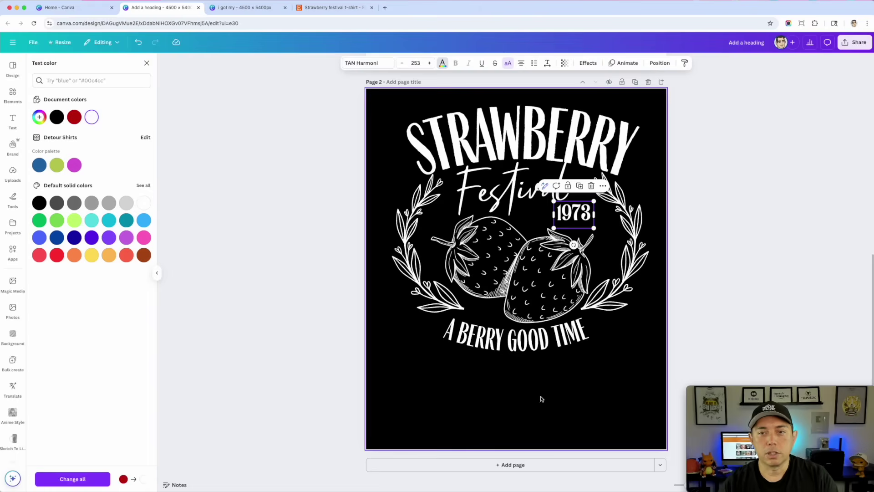
Change the background of page 2 to the dark red from the document colors.
click(376, 130)
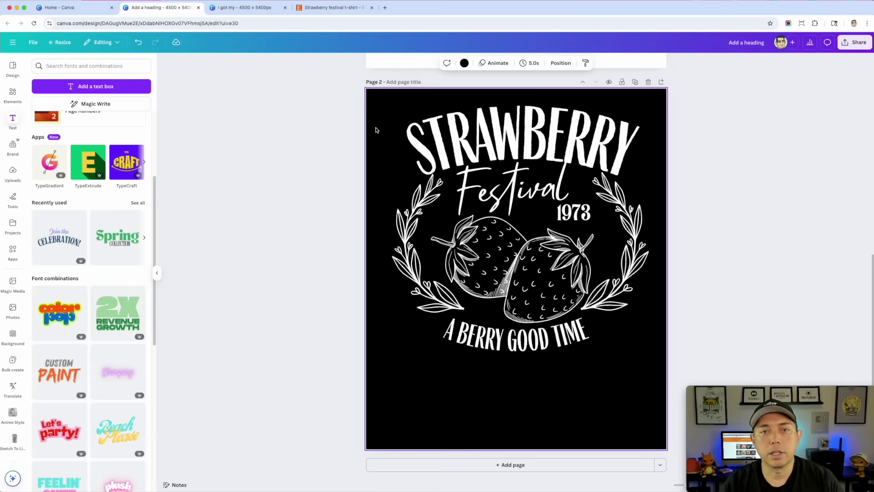
click(464, 63)
click(75, 117)
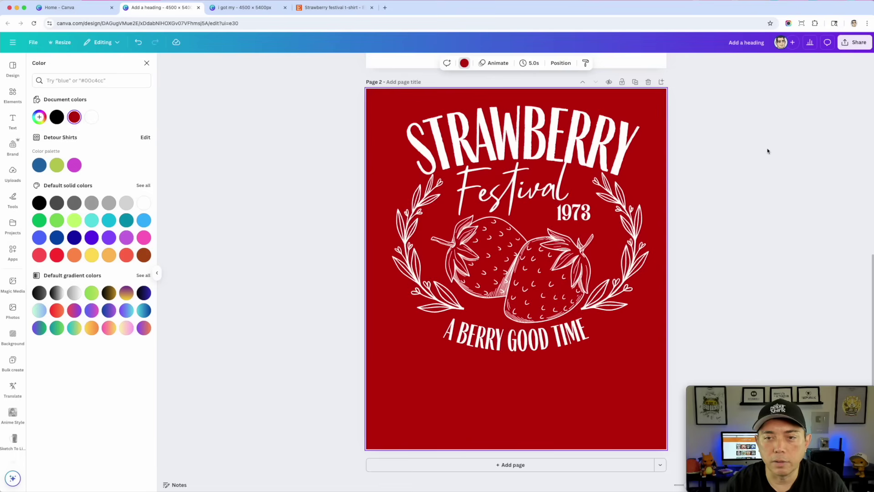
click(770, 150)
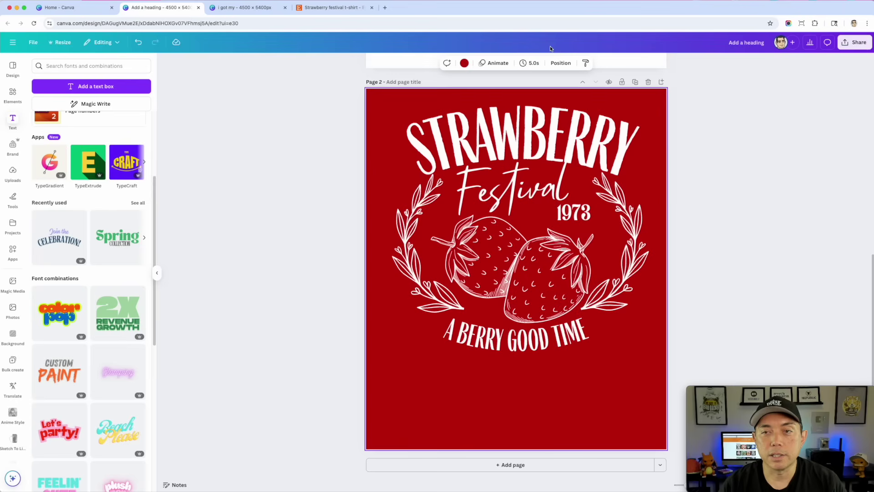
Duplicate page 2 as a new page and search the graphics for "blueberries lineart".
click(635, 82)
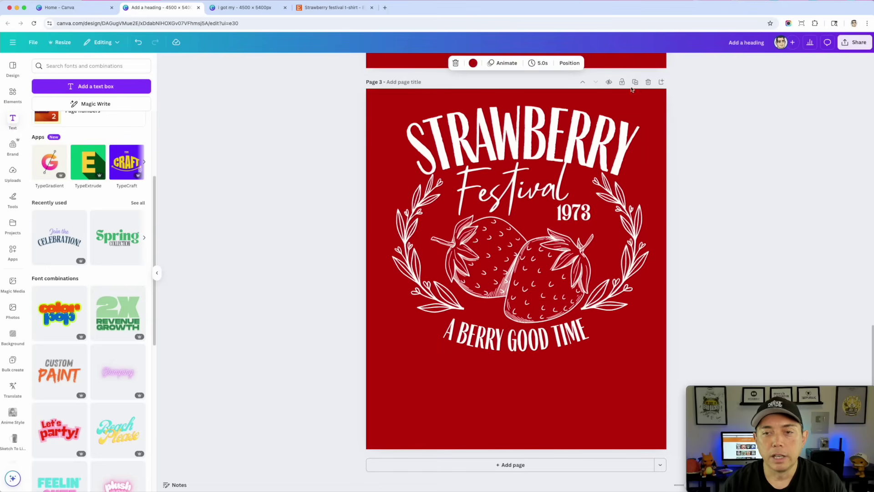
click(537, 268)
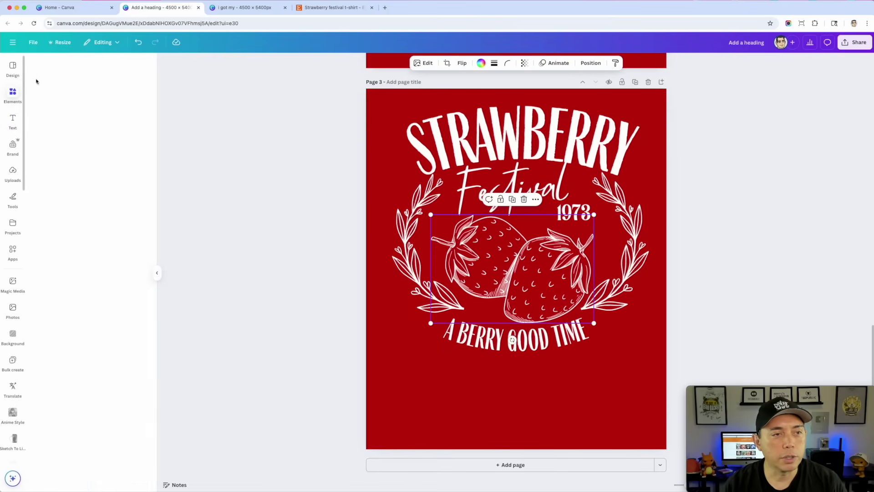
click(36, 63)
click(63, 67)
triple_click(63, 67)
text(blue)
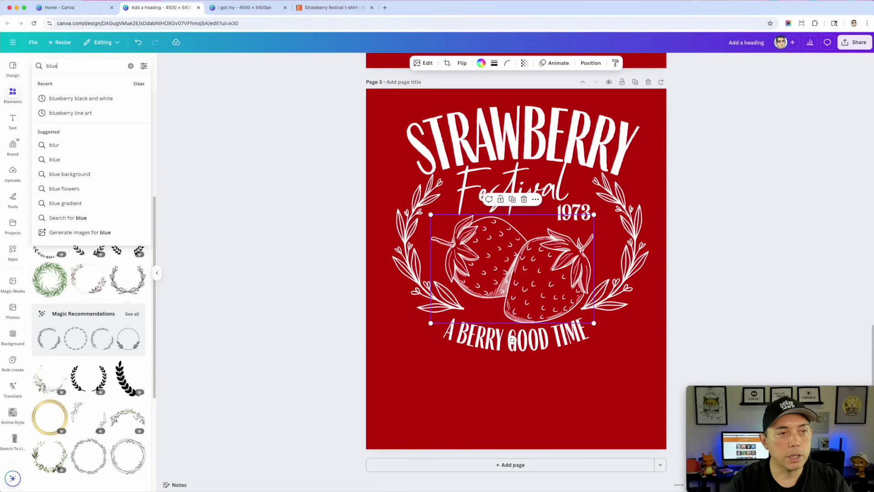
text(berrie)
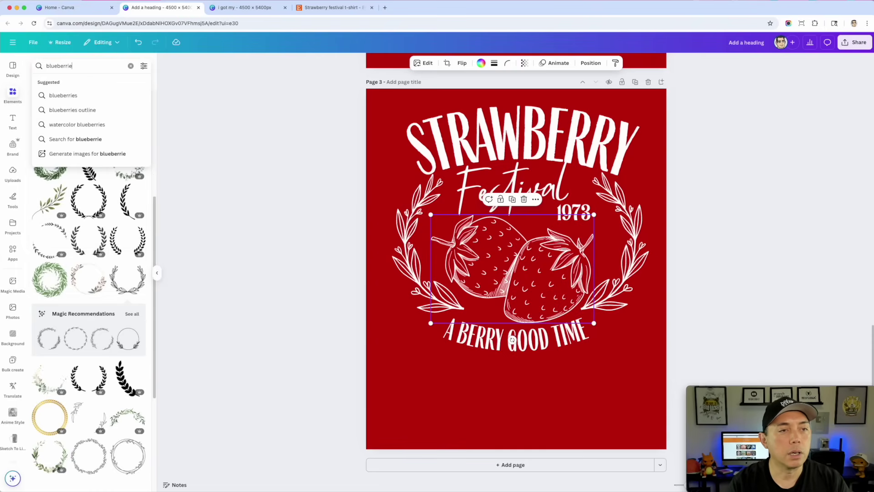
text(s lineart)
key(Return)
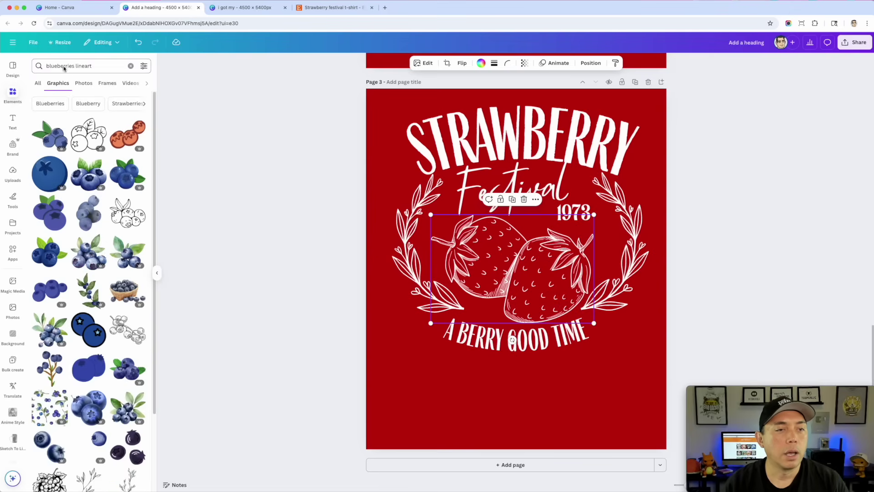
Replace the strawberries on page 3 with the outlined blueberry cluster, enlarged between the laurel branches and colored white.
click(118, 215)
drag(551, 275, 550, 353)
click(540, 253)
key(Delete)
drag(531, 367, 519, 270)
drag(558, 300, 589, 326)
drag(528, 275, 530, 266)
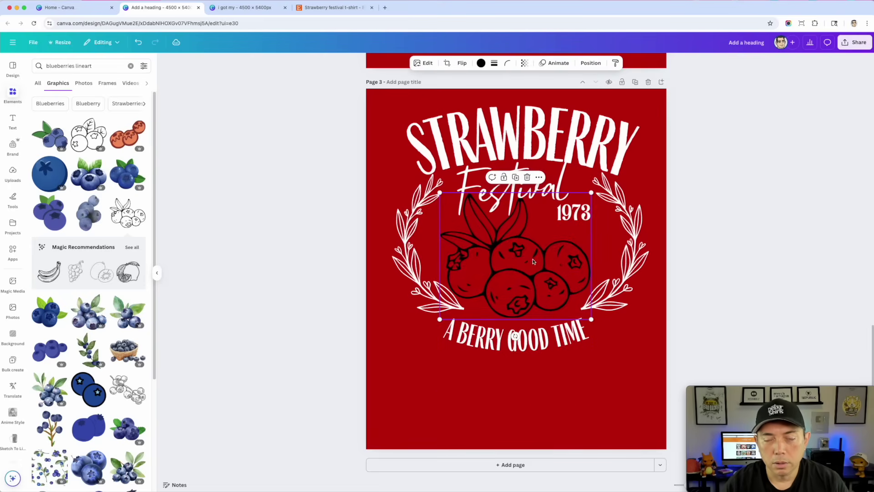
click(479, 64)
click(92, 118)
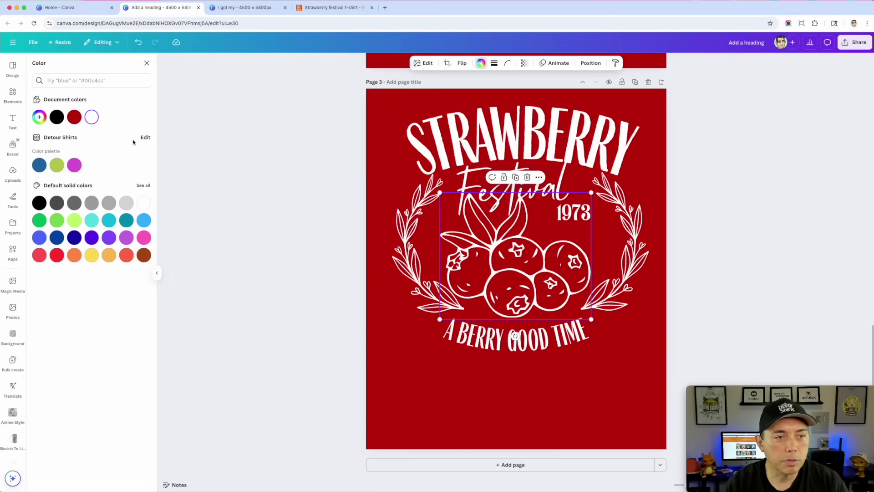
Shrink the blueberry cluster slightly, keep it centered between the laurel branches, and move the "1973" text below the tagline.
drag(593, 322, 585, 313)
drag(524, 282, 530, 288)
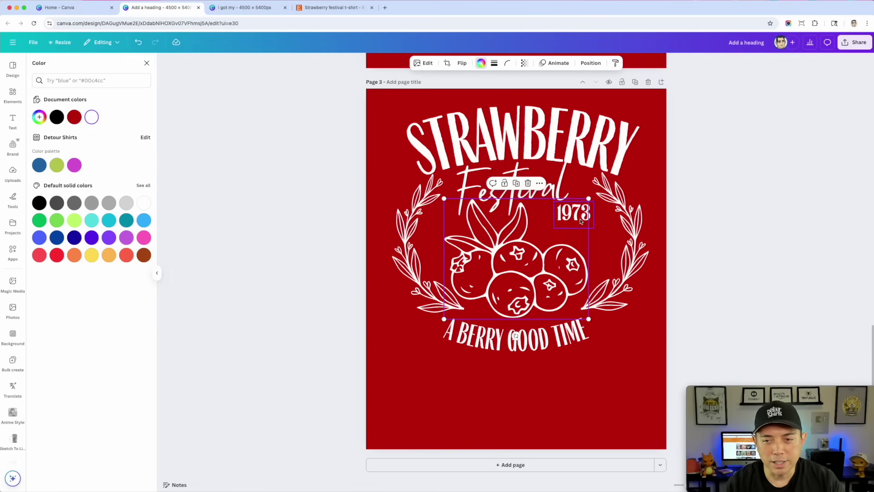
drag(581, 220, 560, 278)
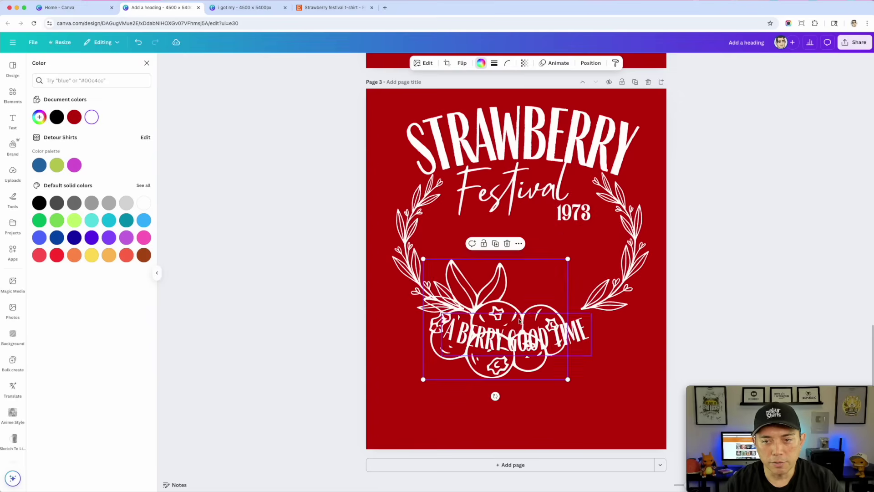
drag(565, 218, 583, 382)
drag(535, 314, 539, 254)
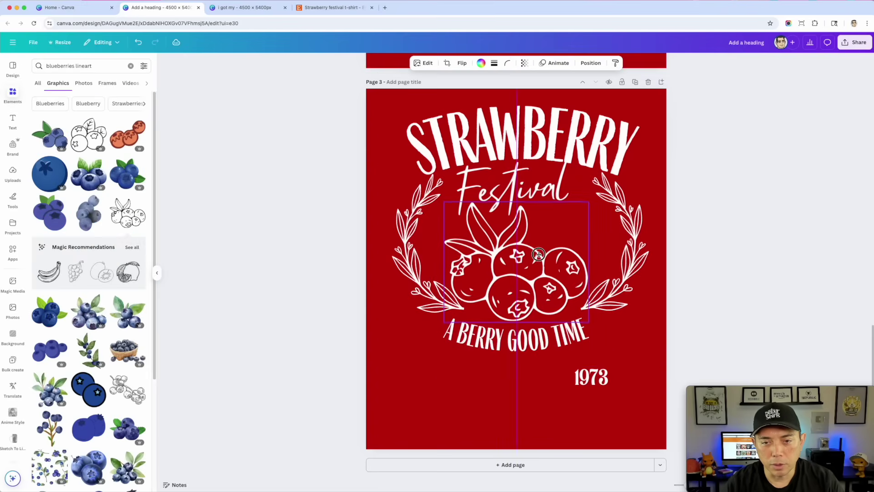
Enlarge the "1973" text, place it under "Festival" above the right-hand berries, and set its font to Farmhand Sans.
click(597, 377)
drag(612, 367, 634, 351)
drag(605, 377, 569, 228)
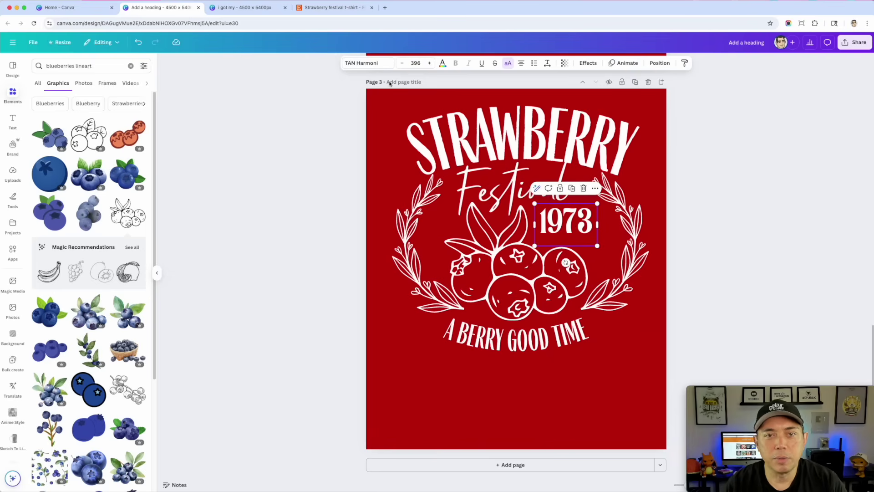
click(377, 64)
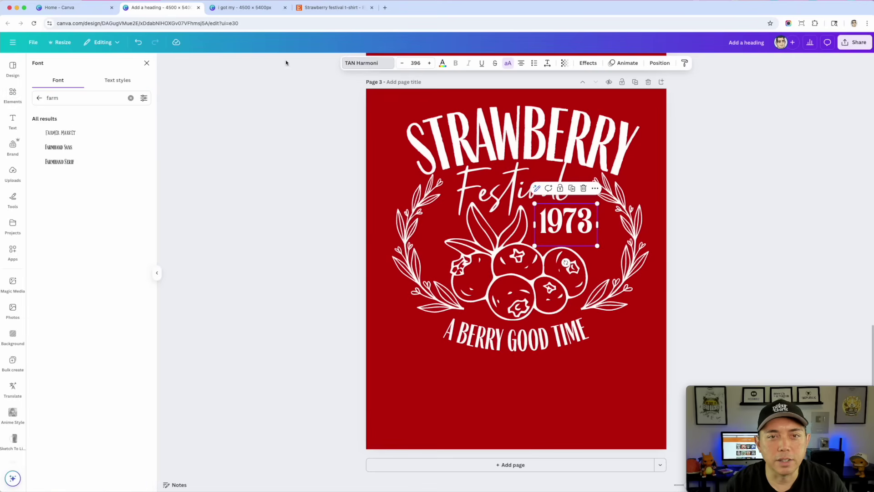
click(67, 147)
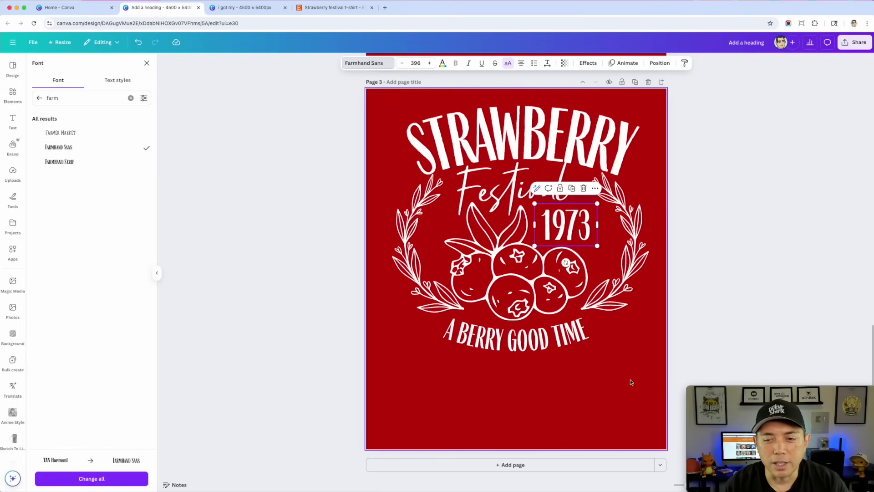
click(610, 380)
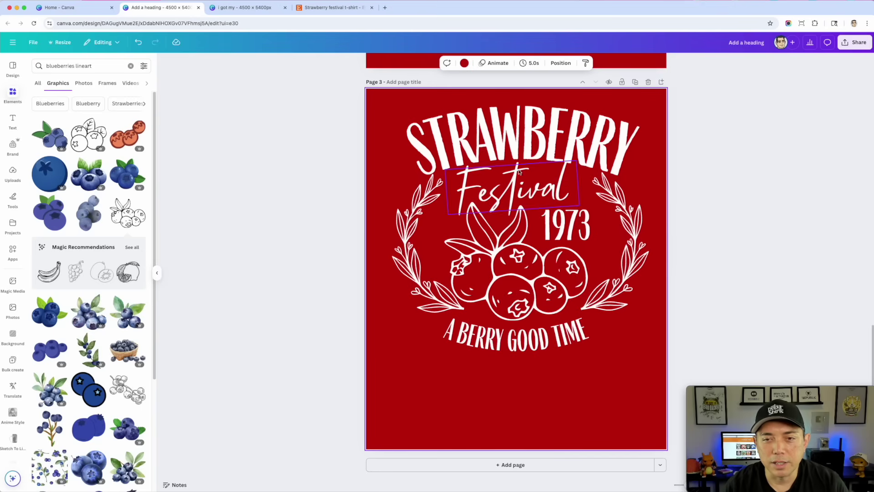
Change the arched "STRAWBERRY" headline to "BLUEBERRY" and enlarge it to font size 725, centered on the page.
double_click(492, 129)
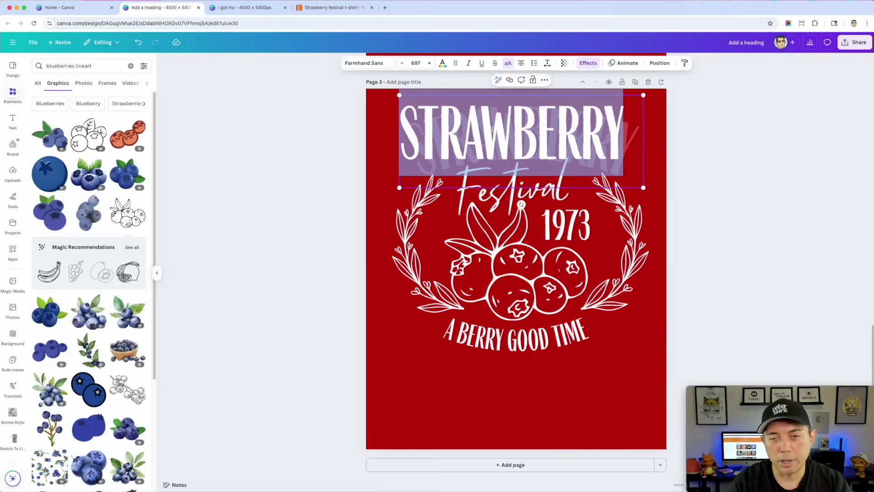
text(BLUEBERRY)
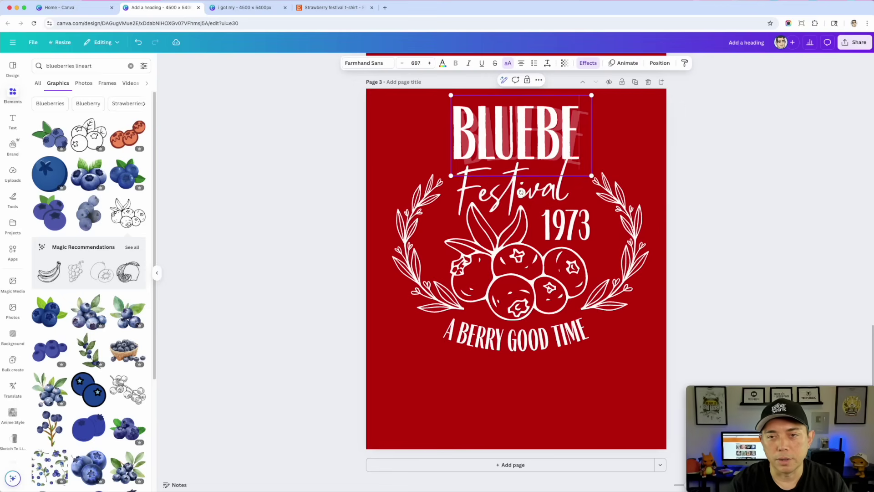
click(733, 153)
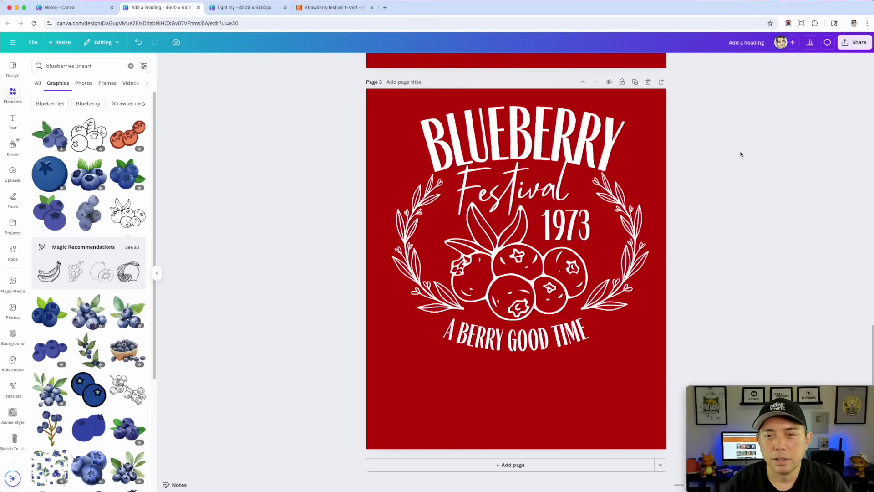
click(629, 122)
drag(628, 95, 636, 97)
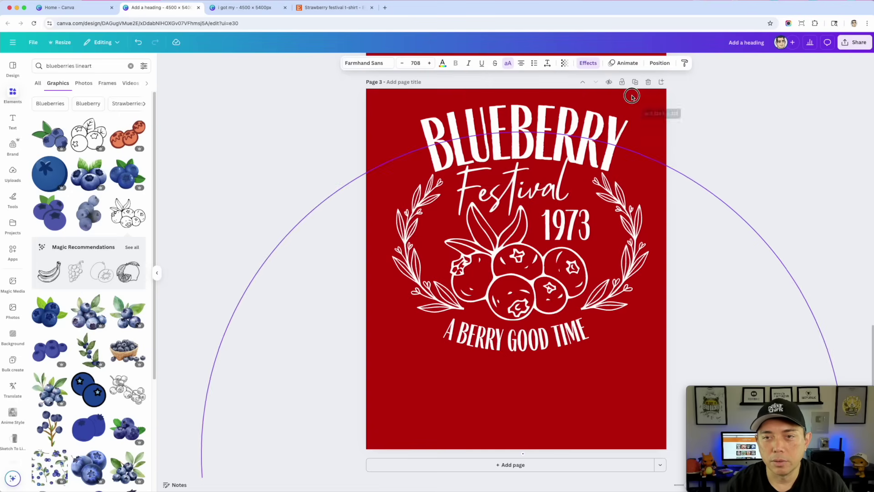
drag(573, 130, 569, 128)
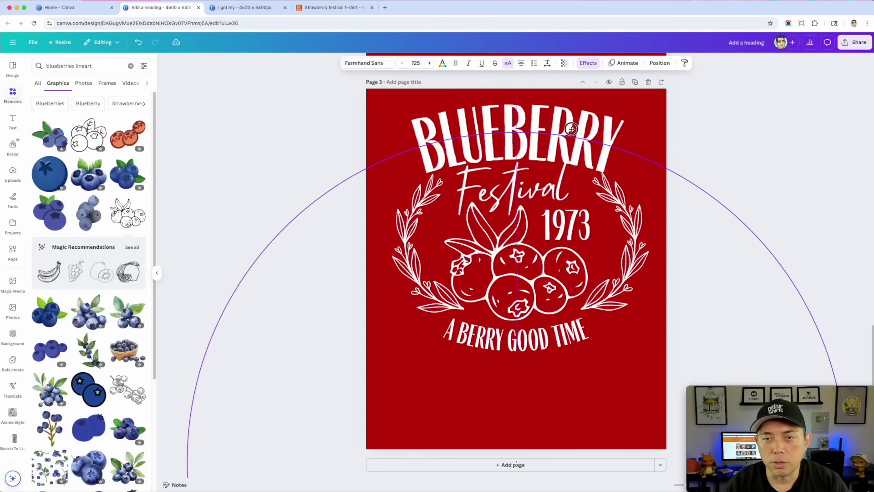
Set the letter spacing of the "BLUEBERRY" headline to 105 and recenter it above "Festival".
double_click(502, 138)
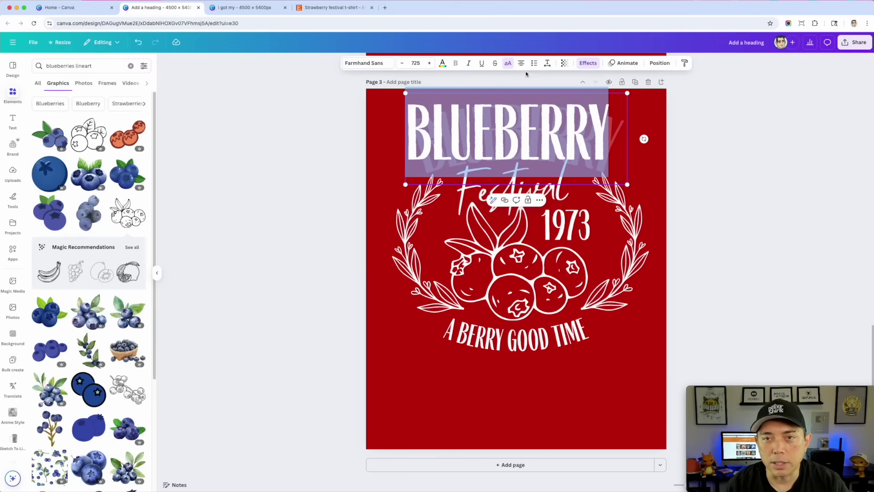
click(547, 63)
drag(523, 93, 527, 93)
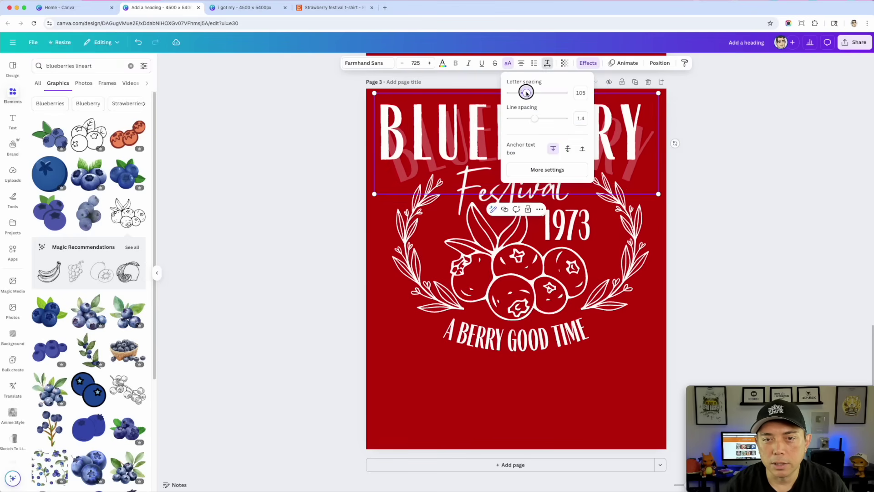
click(711, 142)
click(712, 184)
click(567, 140)
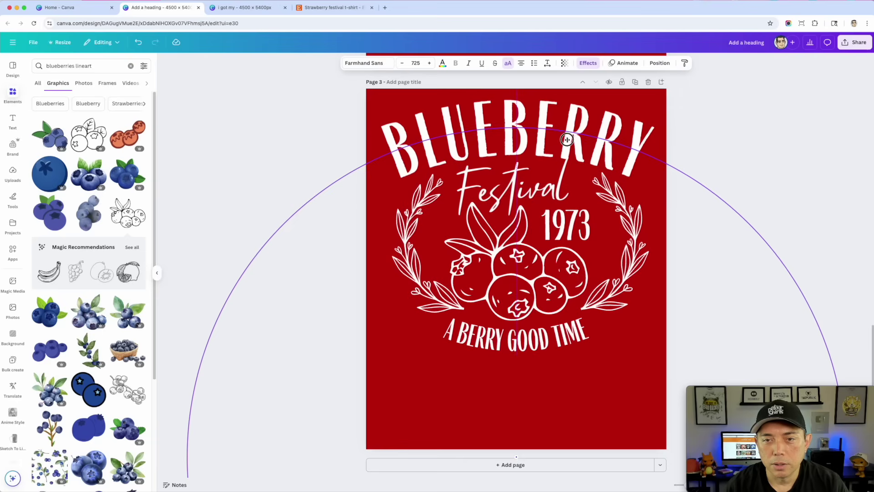
click(755, 182)
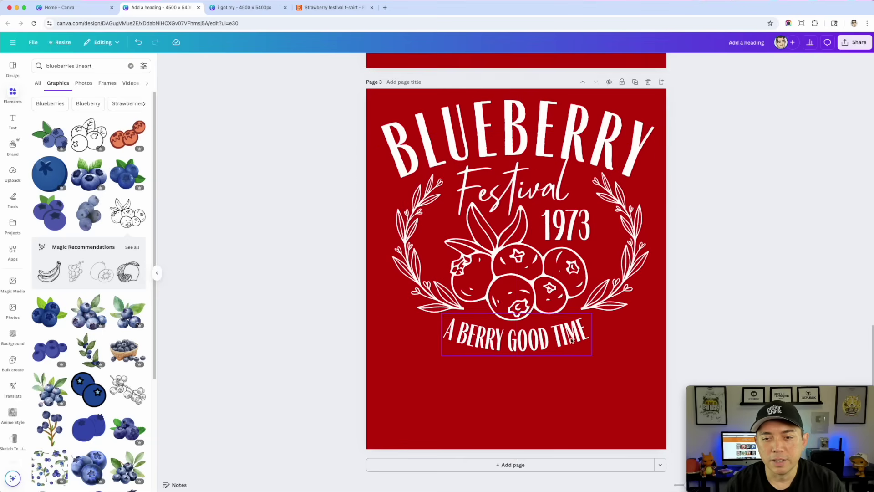
Move the "A BERRY GOOD TIME" tagline slightly down and shift the left laurel branch outward from the blueberries.
click(514, 342)
drag(424, 285, 416, 285)
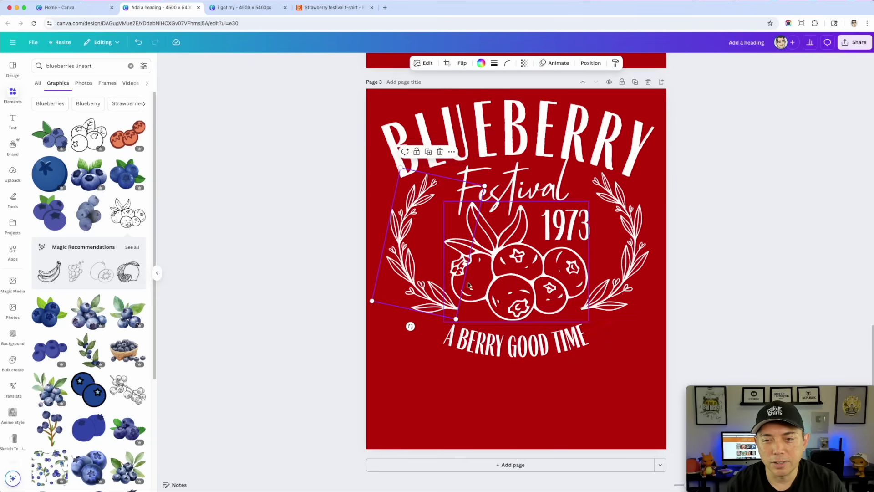
drag(634, 276, 625, 275)
click(411, 261)
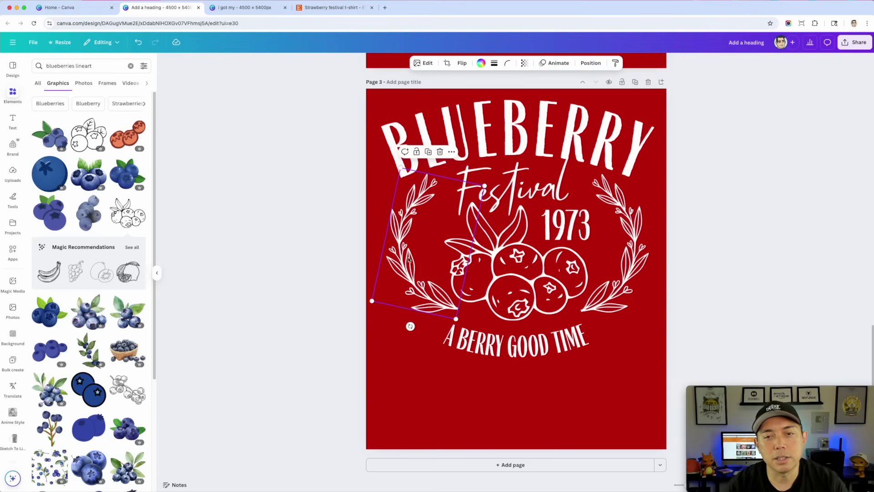
Search the graphics for "leaf wreath".
triple_click(68, 65)
text(leaf)
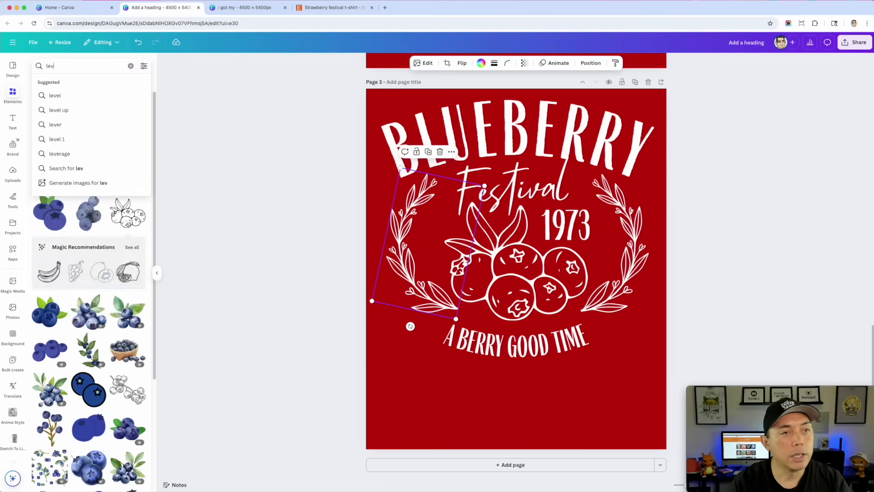
text( wre)
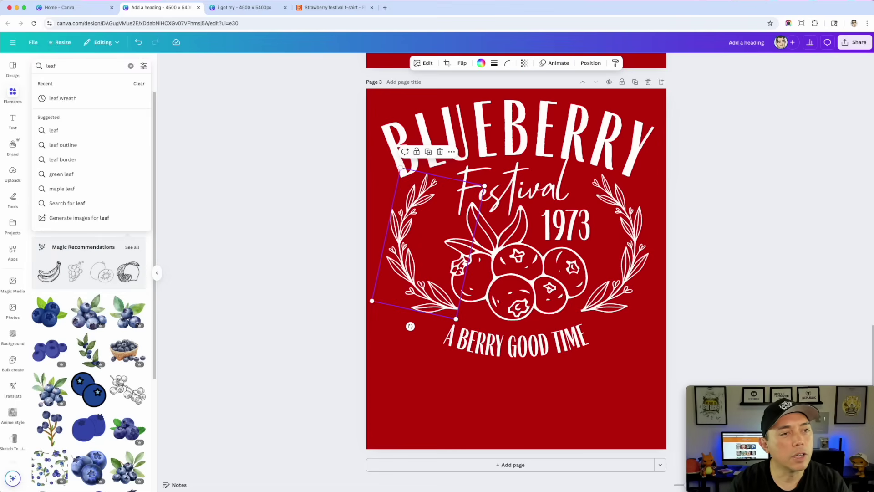
text(h)
key(Return)
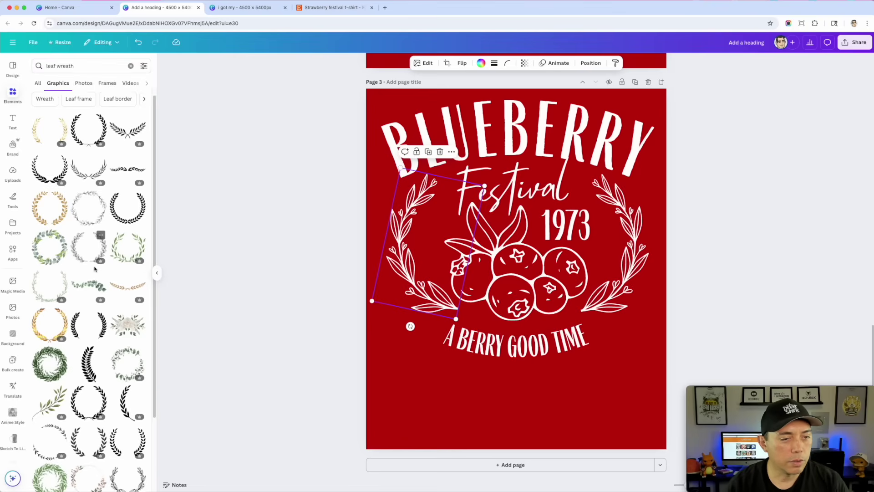
scroll(90, 241, down, 1)
click(77, 248)
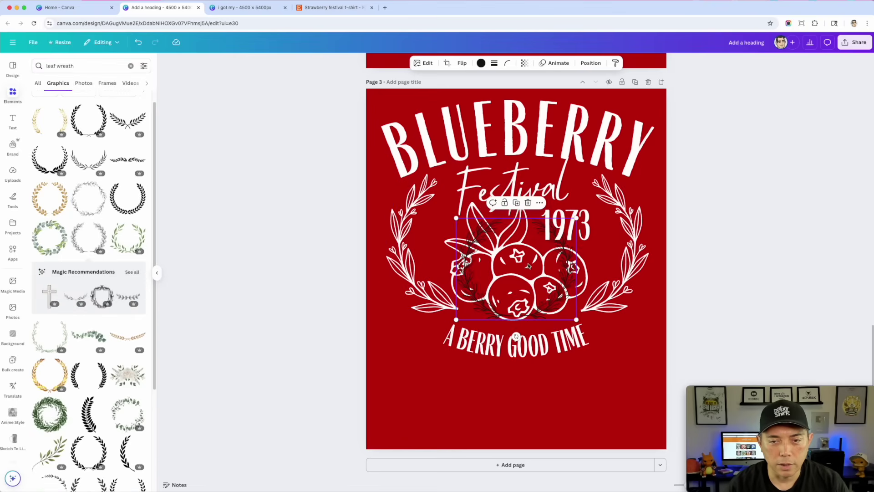
key(Delete)
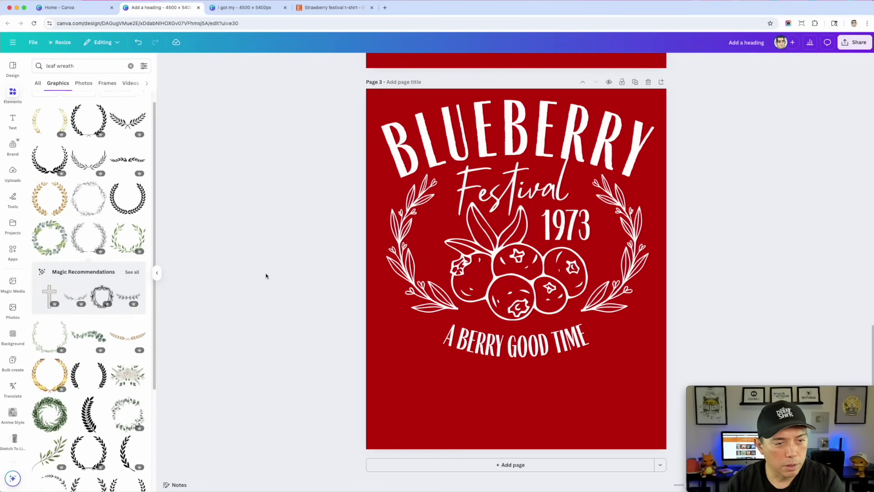
Add the wide black leaf garland from the results, and add the single curved leaf branch from its recommended graphics.
scroll(132, 313, down, 6)
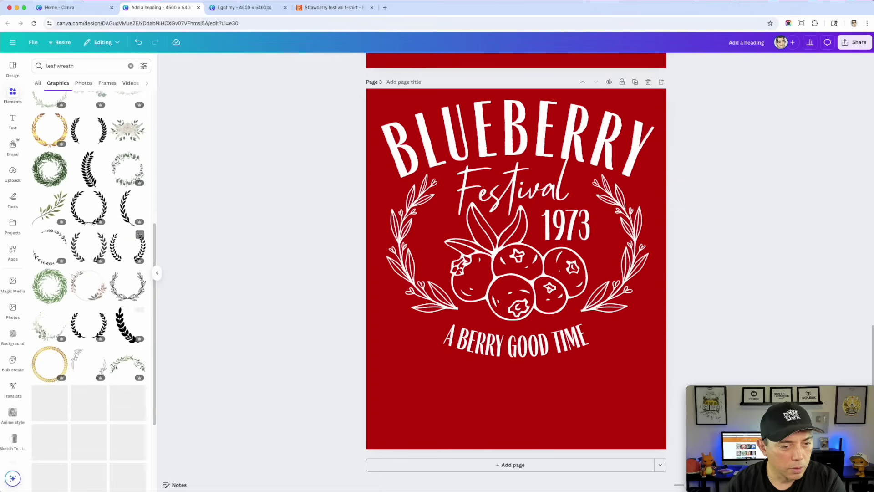
scroll(127, 336, down, 3)
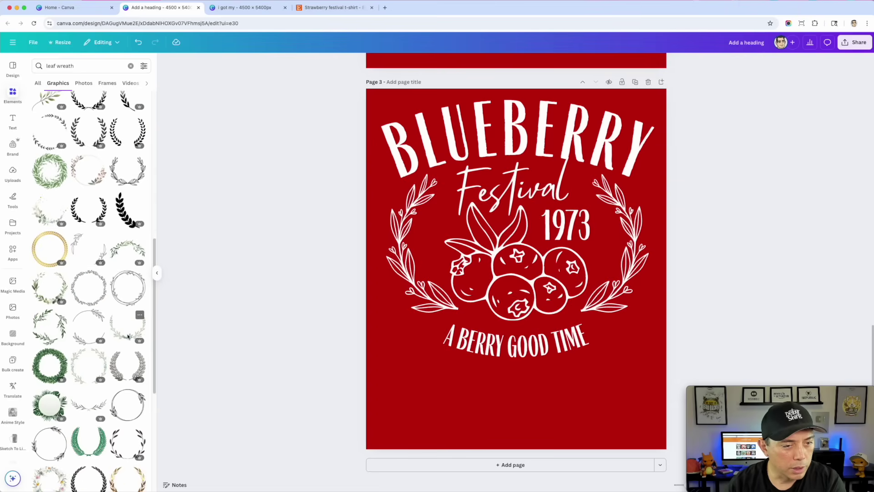
scroll(127, 336, down, 4)
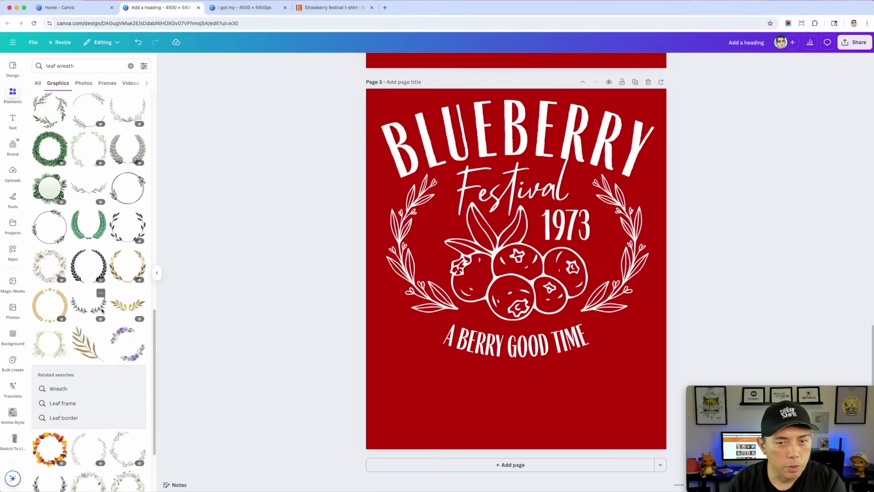
click(106, 312)
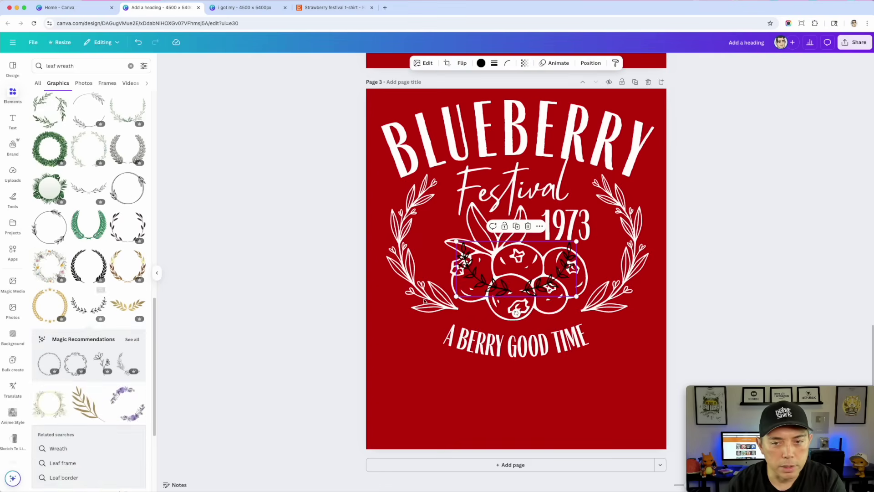
click(131, 339)
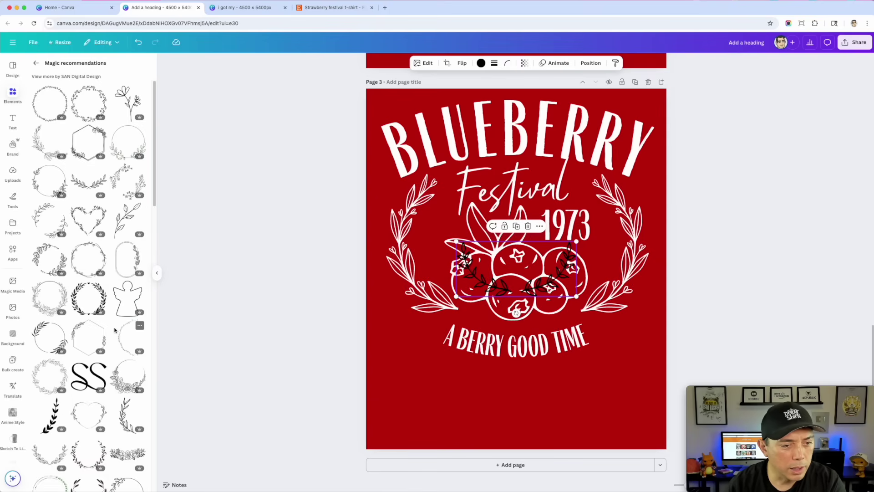
scroll(115, 330, down, 3)
click(128, 290)
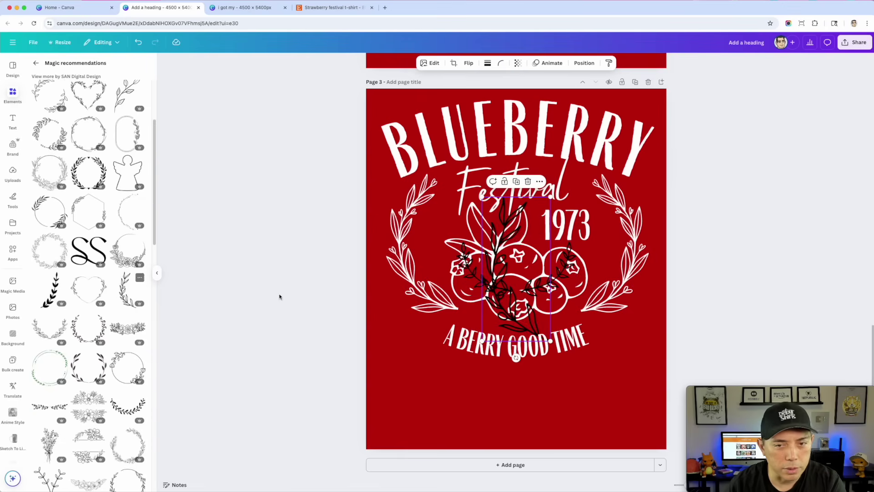
Replace the left laurel branch with the new curved leaf branch and delete the wide leaf garland over the blueberries.
click(425, 247)
key(Delete)
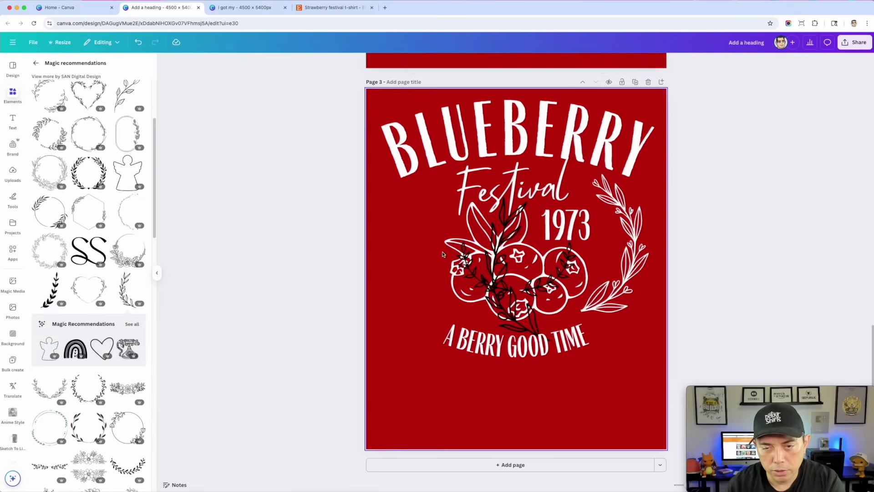
drag(483, 267, 401, 250)
click(500, 288)
key(Delete)
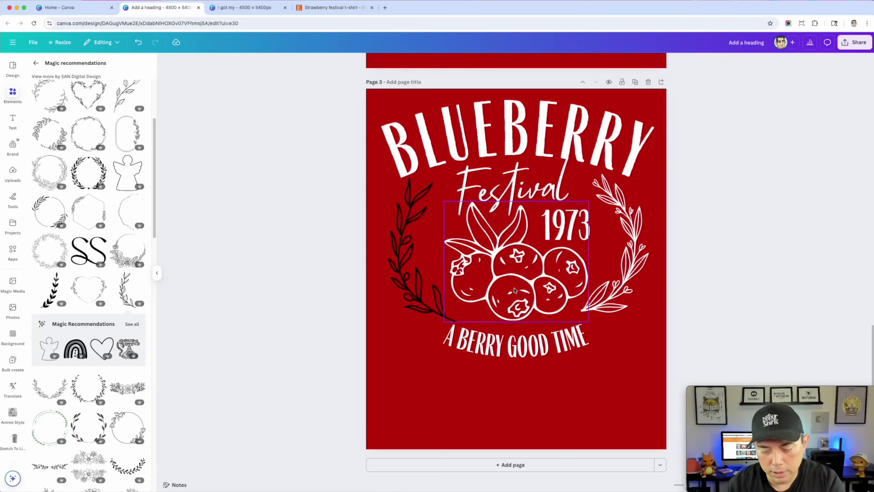
Replace the right laurel branch with a horizontally flipped copy of the new leaf branch.
click(614, 246)
key(Delete)
click(402, 272)
drag(402, 271, 594, 272)
click(463, 64)
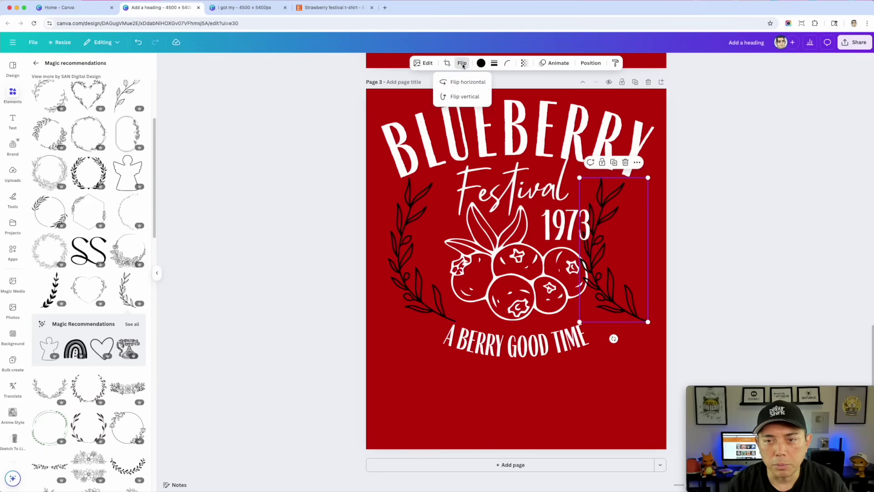
click(457, 82)
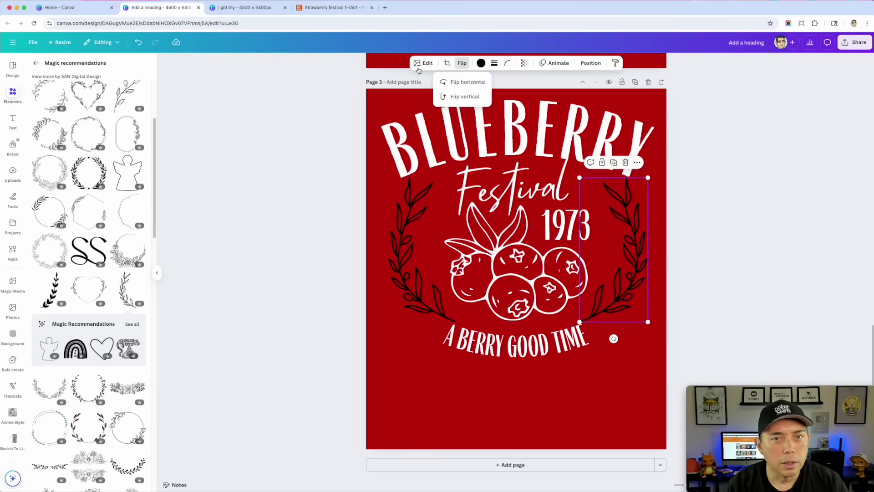
Recolor both new leaf branches white from the document colors.
click(481, 64)
click(89, 120)
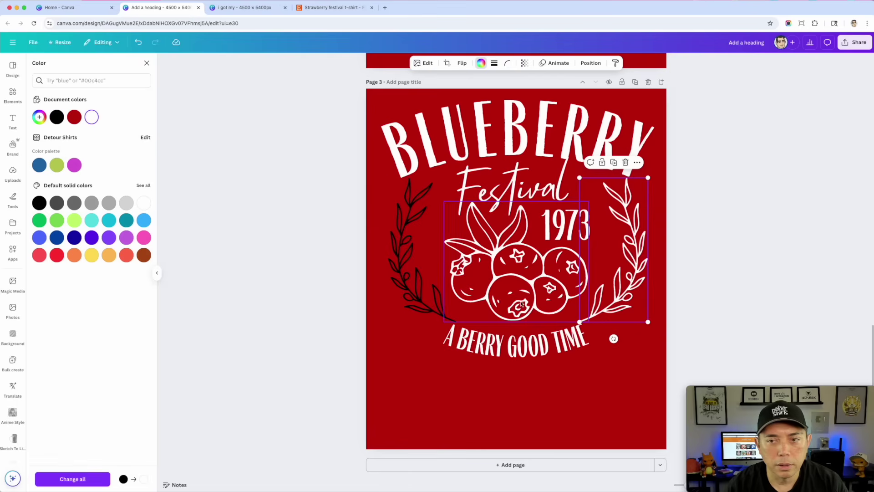
click(412, 250)
click(91, 117)
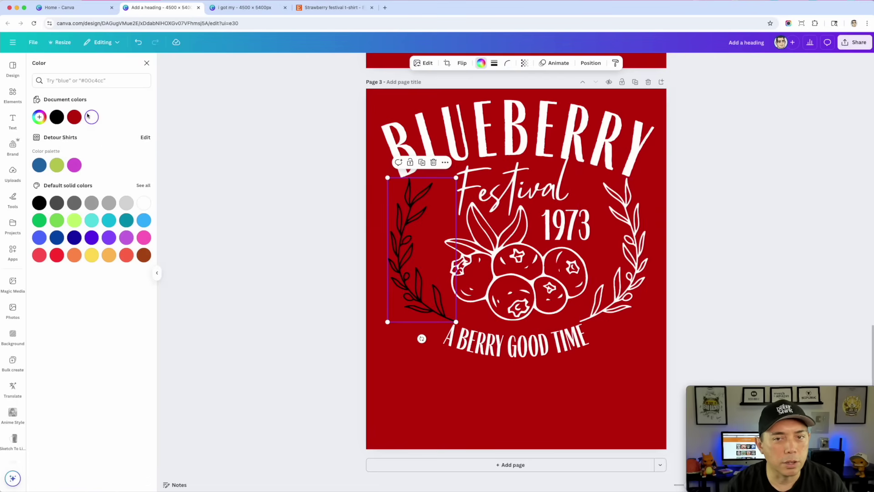
Nudge the A BERRY GOOD TIME slogan and the blueberry illustration slightly lower on page 3.
click(540, 394)
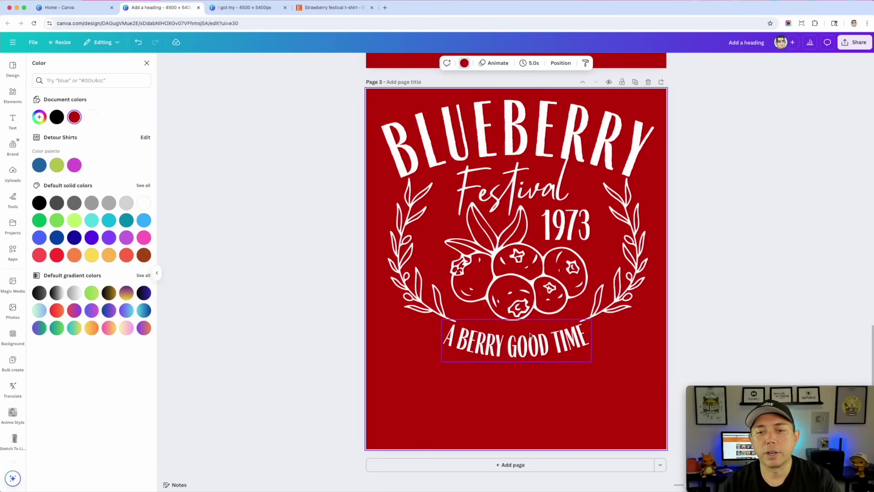
drag(531, 347, 534, 353)
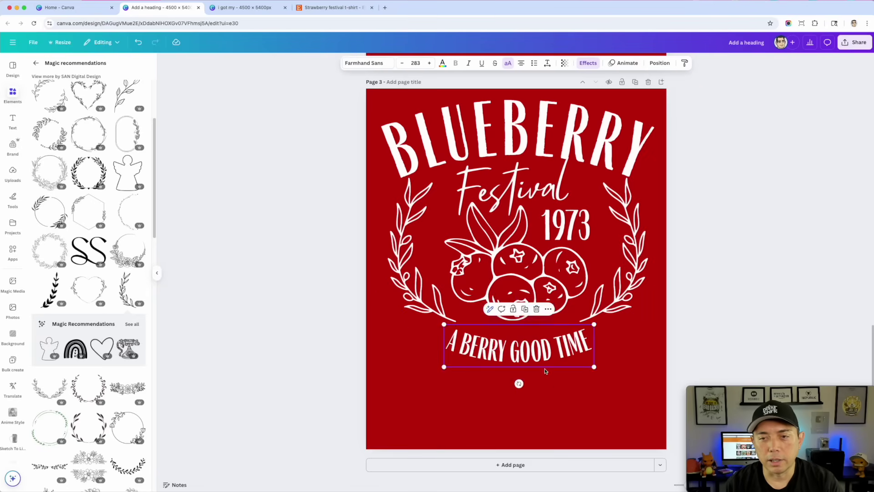
click(607, 404)
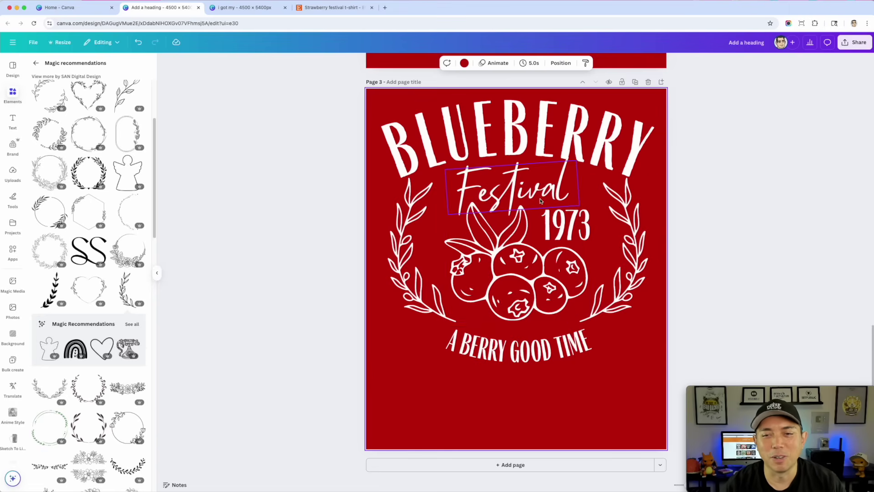
click(550, 286)
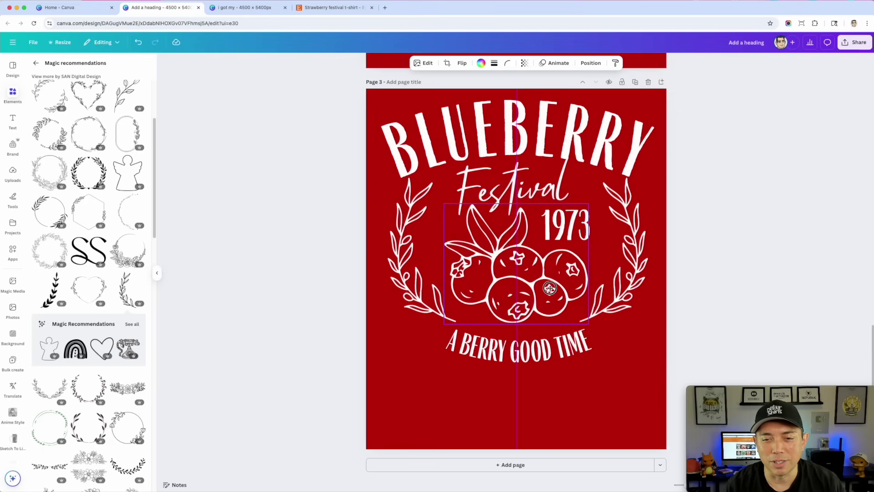
click(589, 382)
Shrink the arched BLUEBERRY heading slightly so it lines up better with the leaf branches.
click(606, 128)
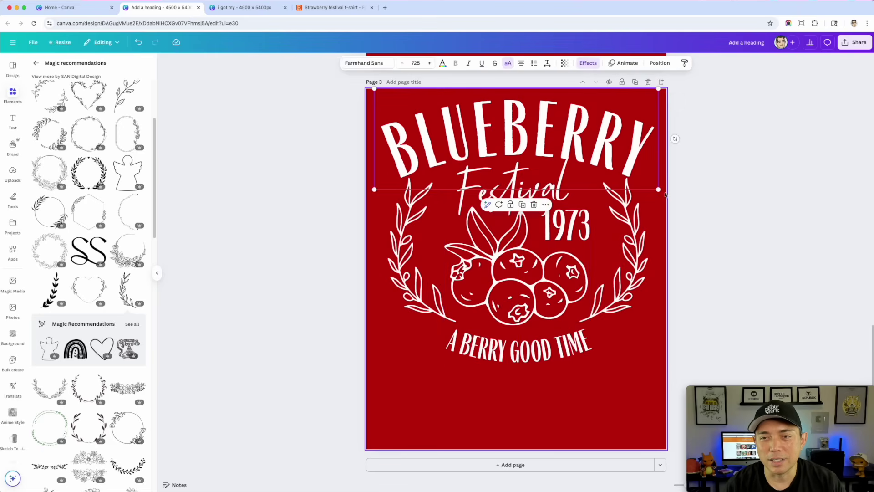
mouse_move(660, 191)
mouse_down()
mouse_move(640, 177)
mouse_move(652, 183)
mouse_up()
click(761, 154)
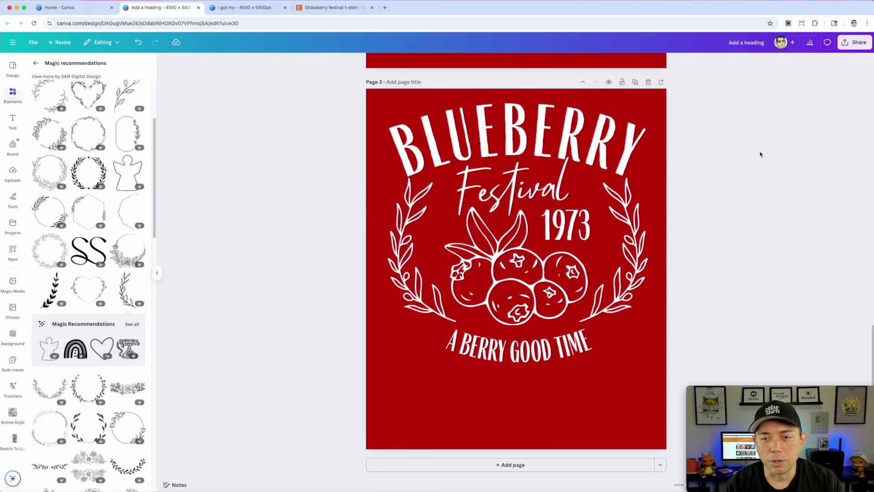
Change the Blueberry Festival page's background to the dark blue default solid color.
click(375, 113)
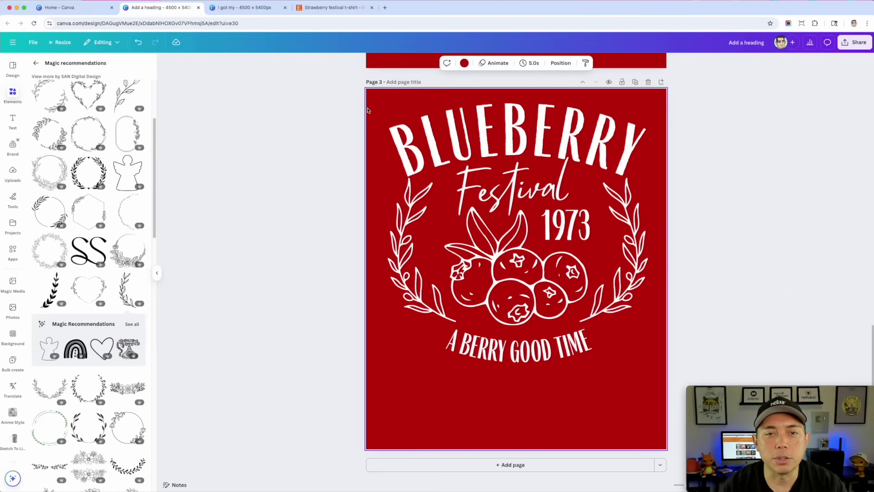
click(464, 64)
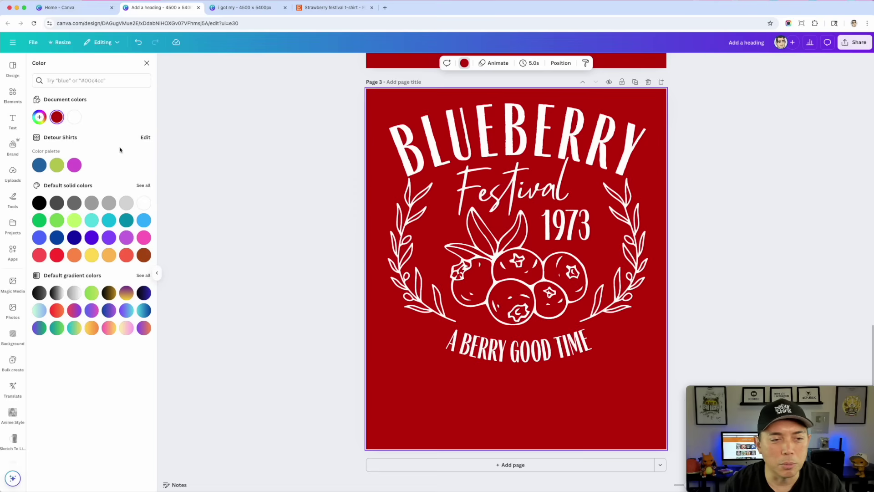
click(56, 238)
click(738, 160)
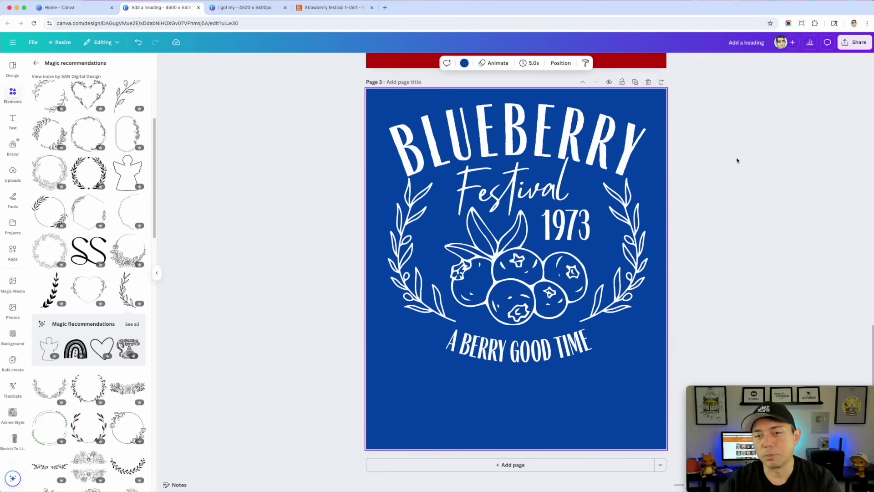
Download pages 1-3 as PNG files with a transparent background.
scroll(737, 246, up, 3)
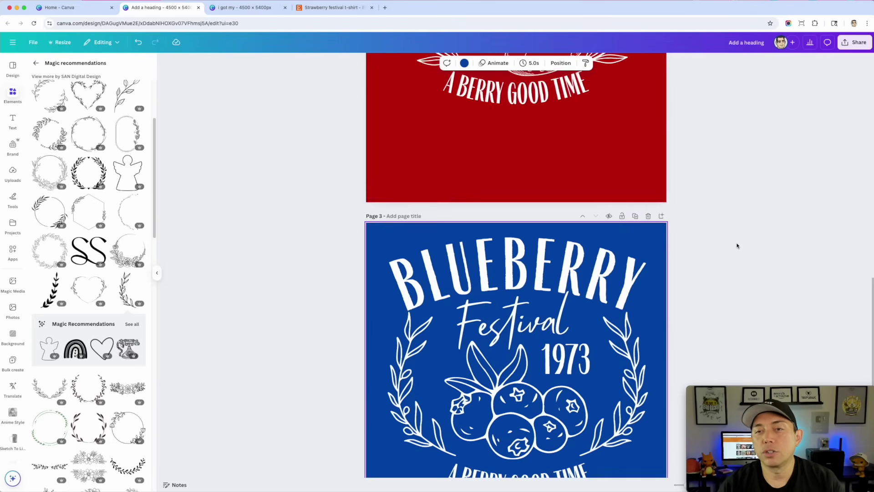
scroll(737, 246, up, 15)
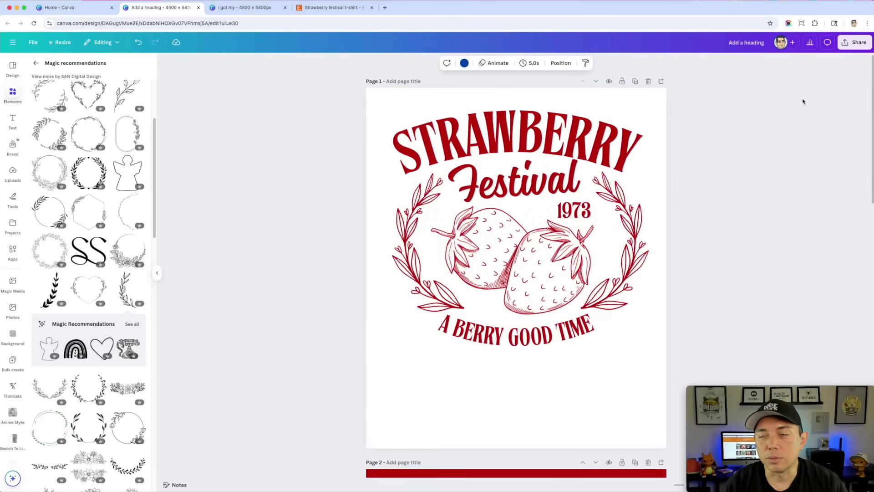
click(855, 42)
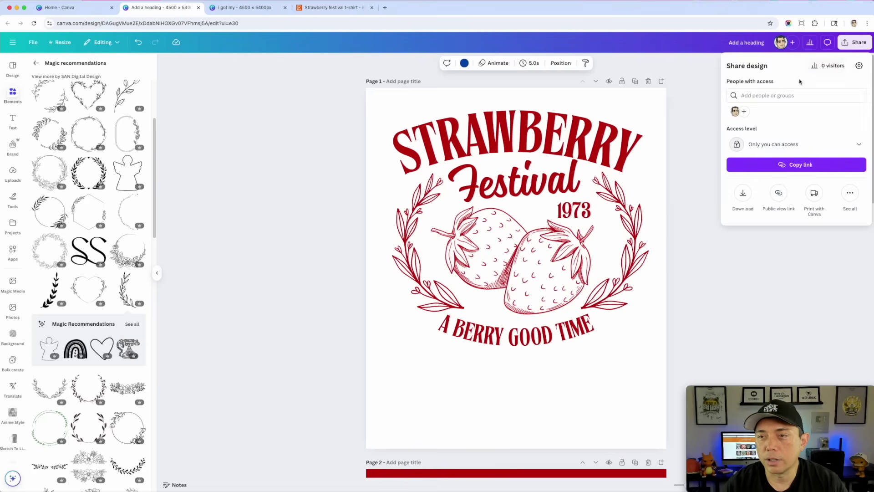
click(744, 194)
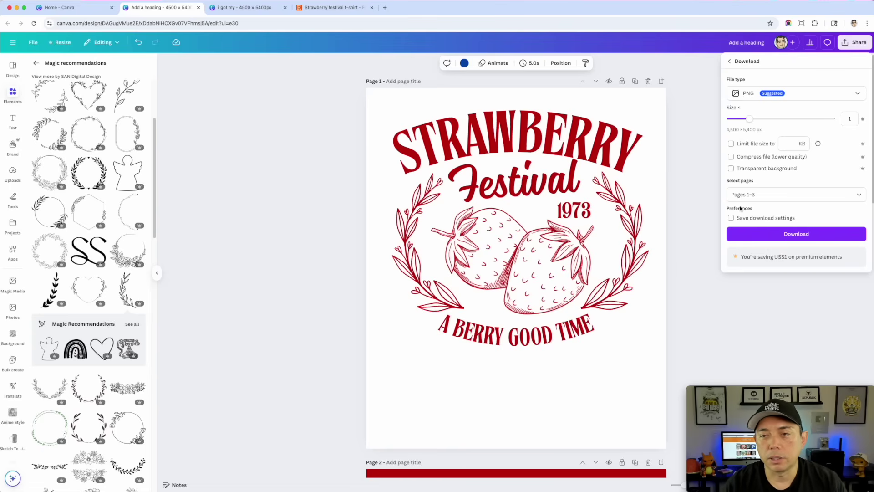
click(731, 169)
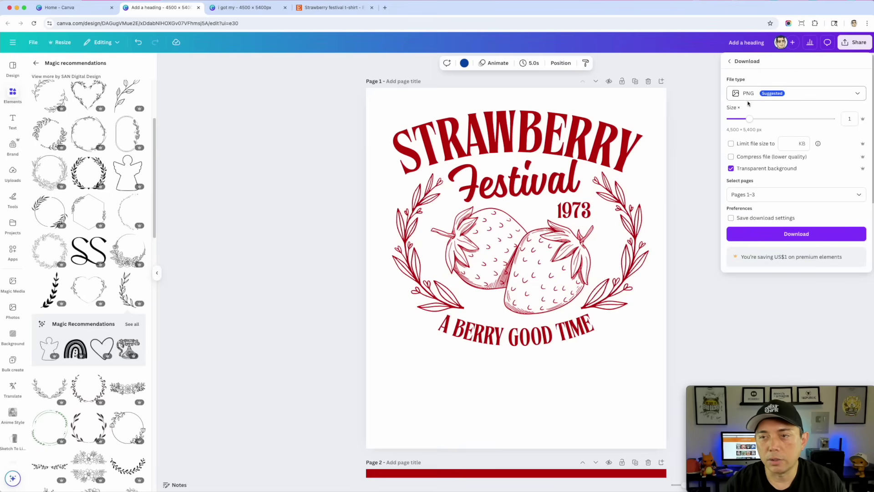
click(787, 237)
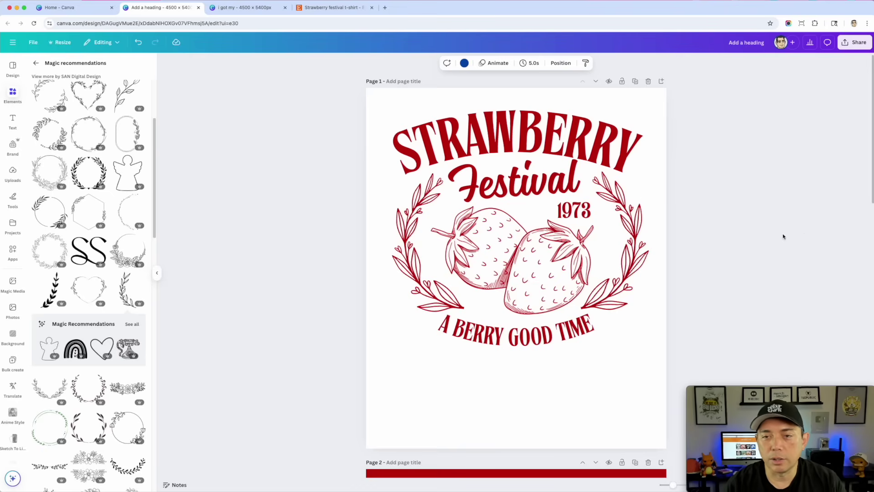
Change the background of page 2, the white Strawberry Festival design, to black.
scroll(746, 286, down, 8)
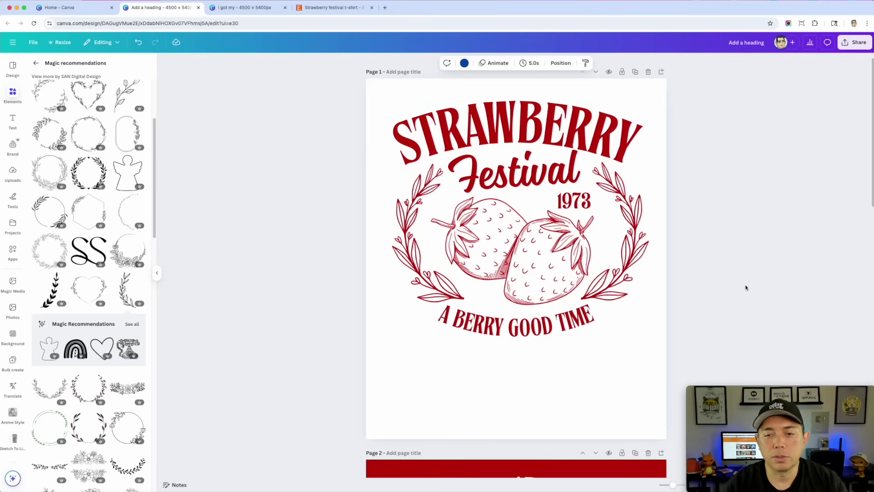
scroll(728, 302, down, 7)
scroll(728, 302, up, 8)
scroll(728, 302, up, 8)
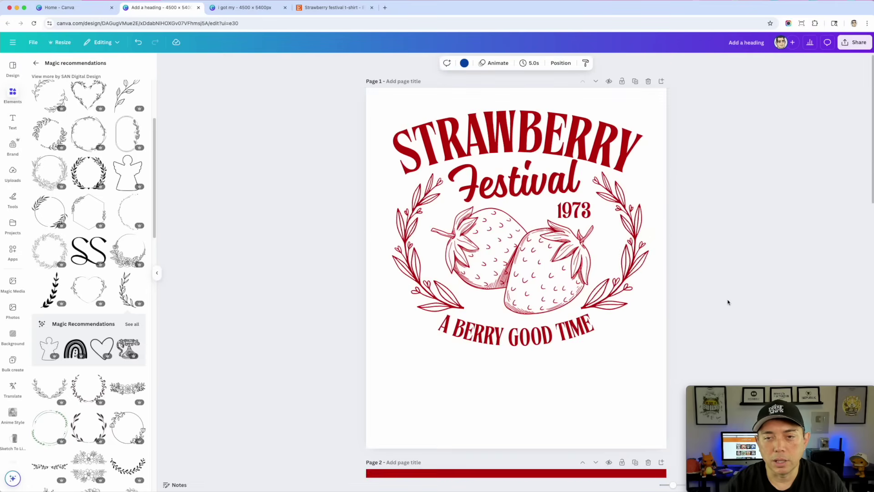
scroll(709, 275, down, 7)
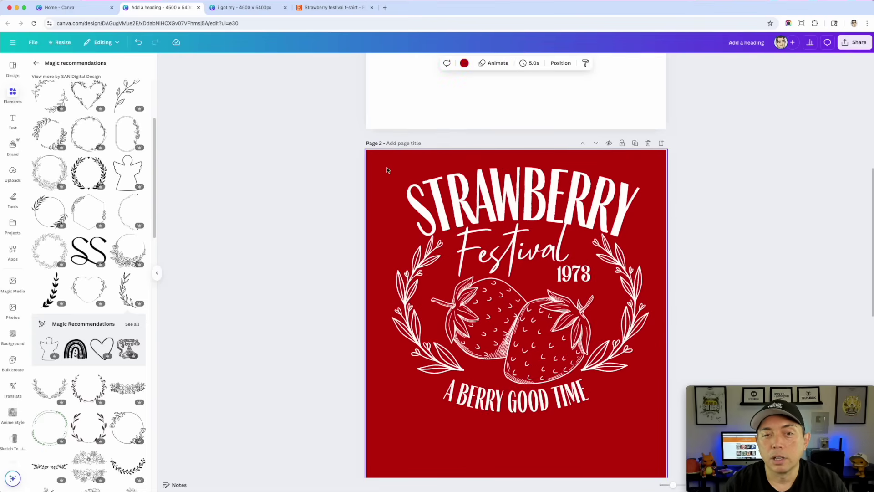
click(464, 63)
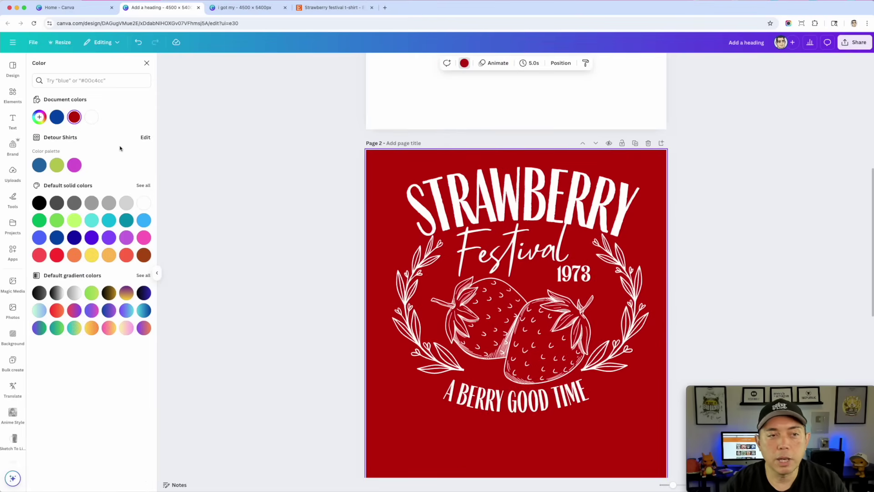
click(39, 203)
click(272, 177)
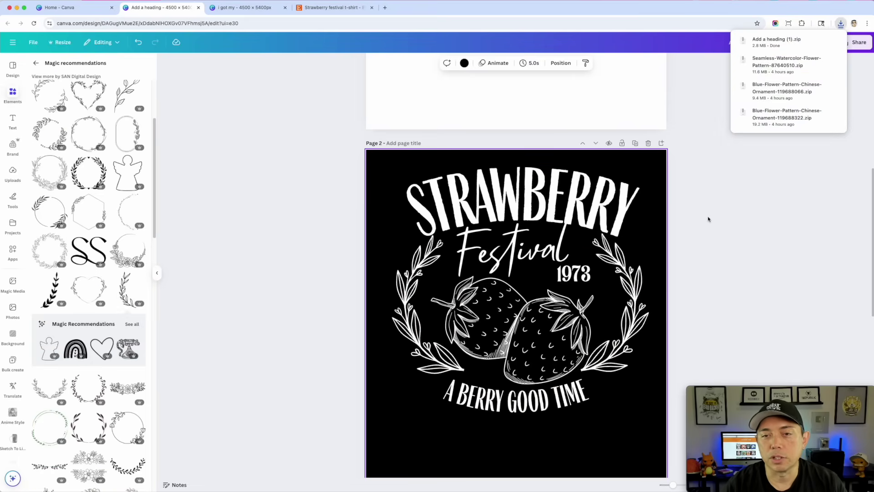
scroll(664, 286, up, 7)
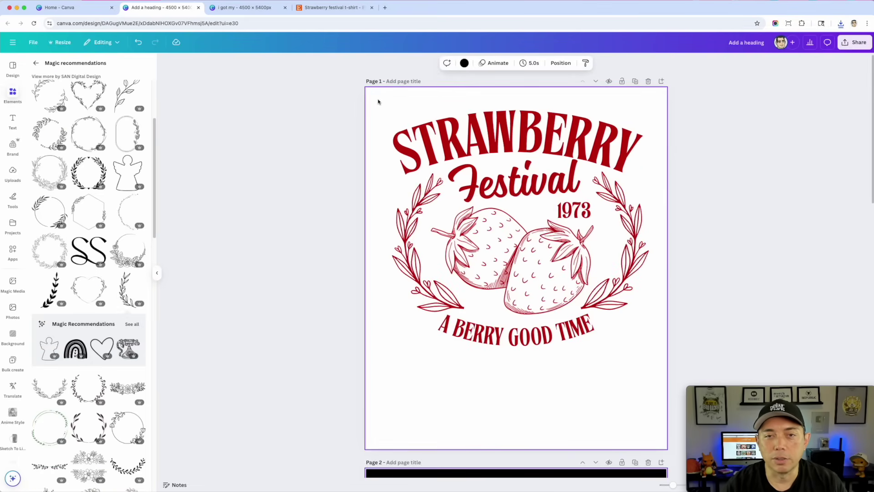
scroll(394, 230, down, 7)
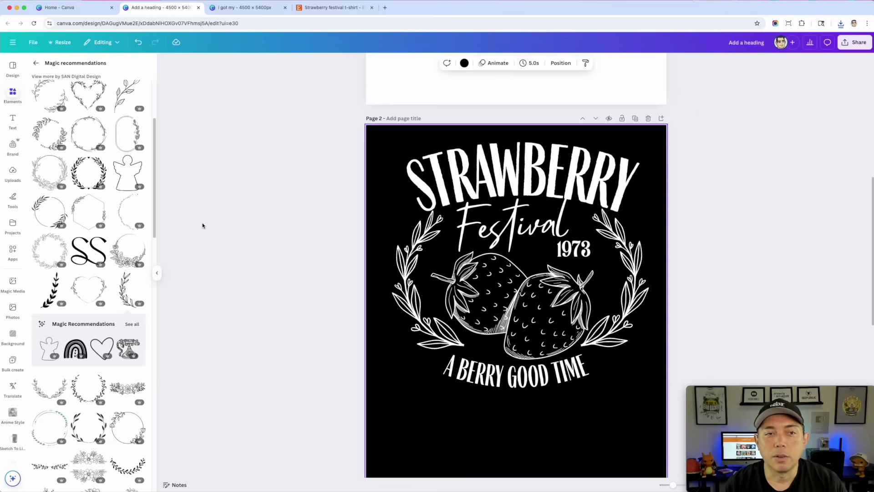
scroll(203, 225, down, 10)
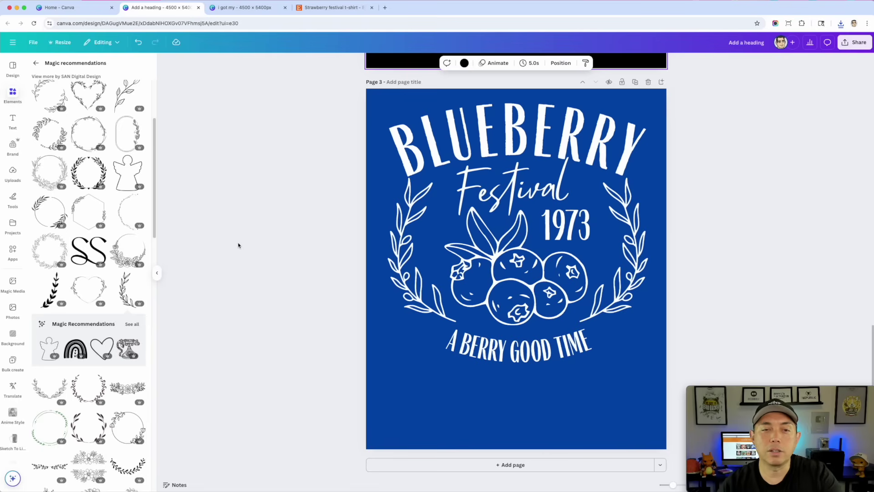
scroll(239, 246, up, 10)
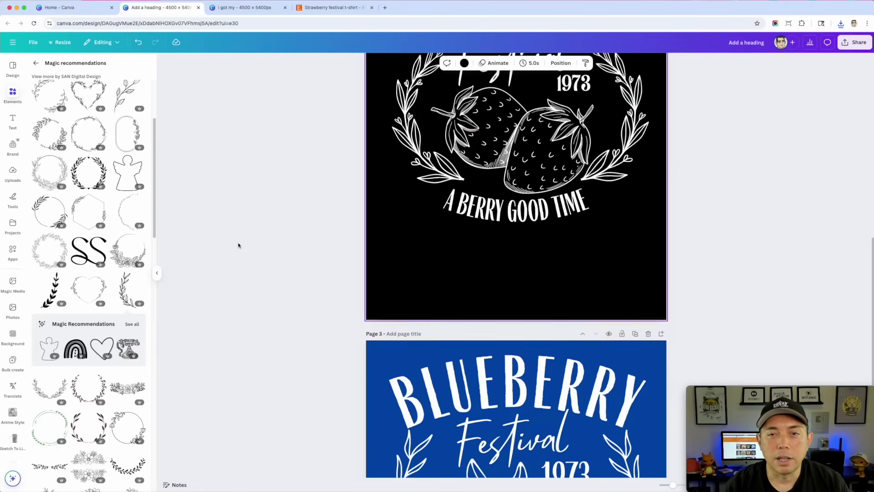
scroll(238, 246, down, 4)
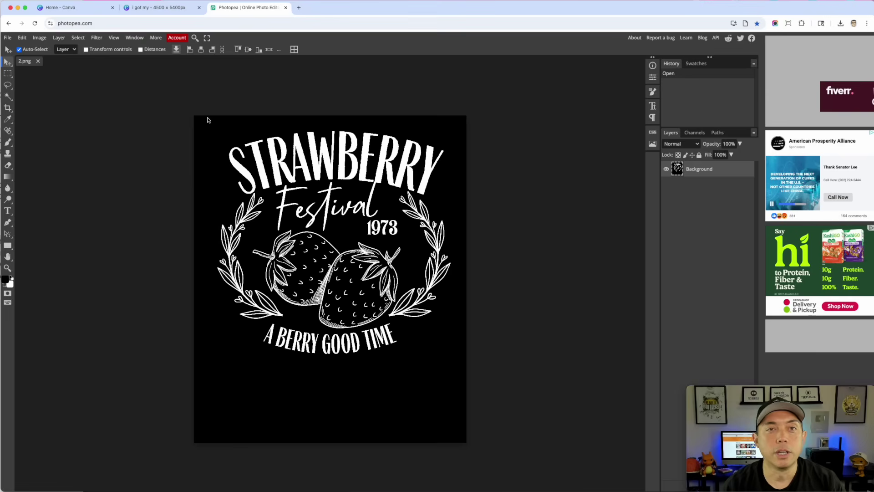
In Photopea, select the black areas of 2.png with Color Range, using sampled colors and a fuzziness of 200.
click(75, 39)
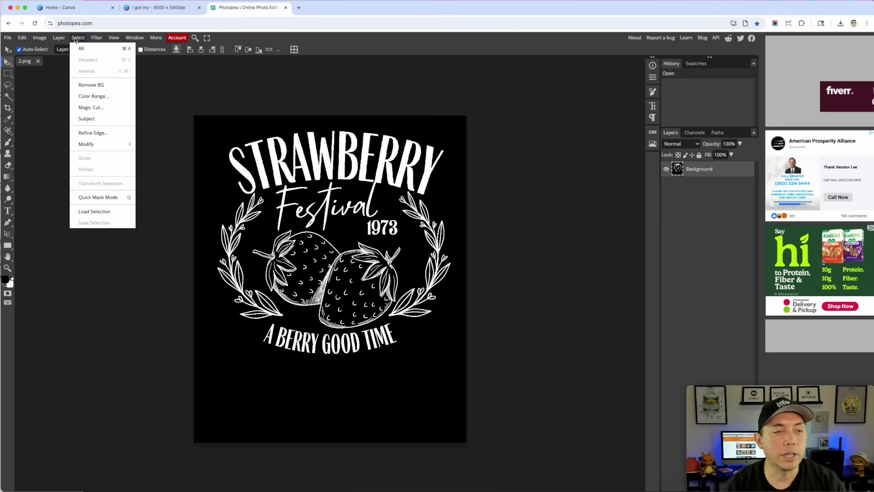
click(108, 97)
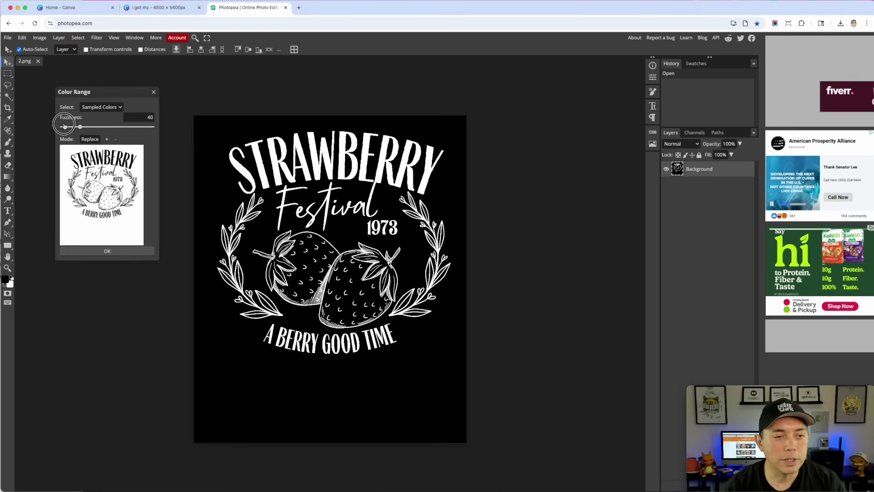
drag(79, 127, 174, 128)
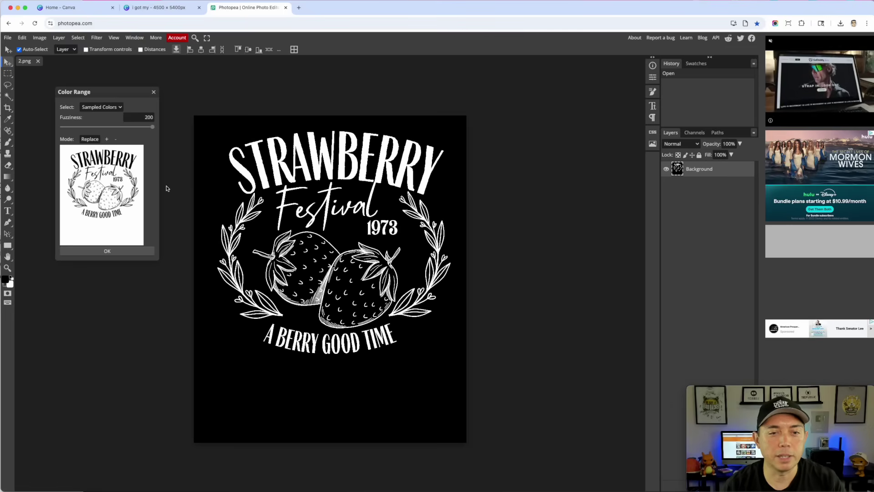
click(106, 252)
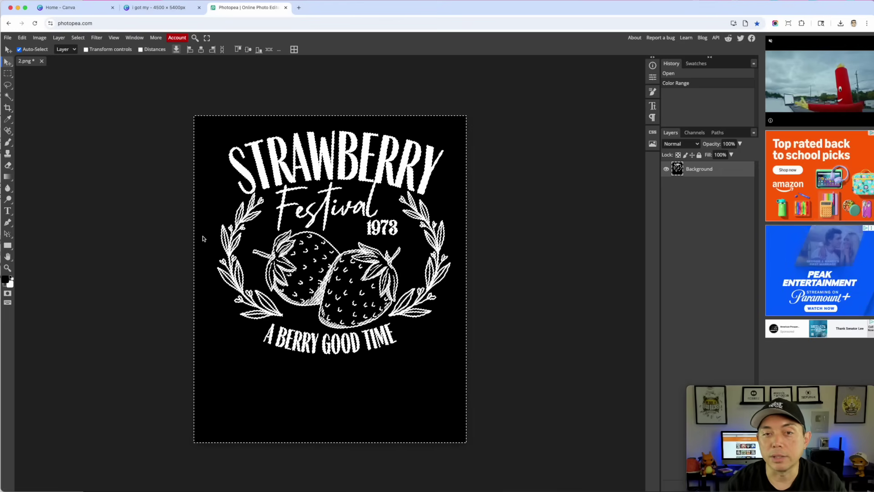
Clear the selected black areas repeatedly to leave only the white artwork, and remove the selection.
key(Delete)
key(Delete)
key(Delete)
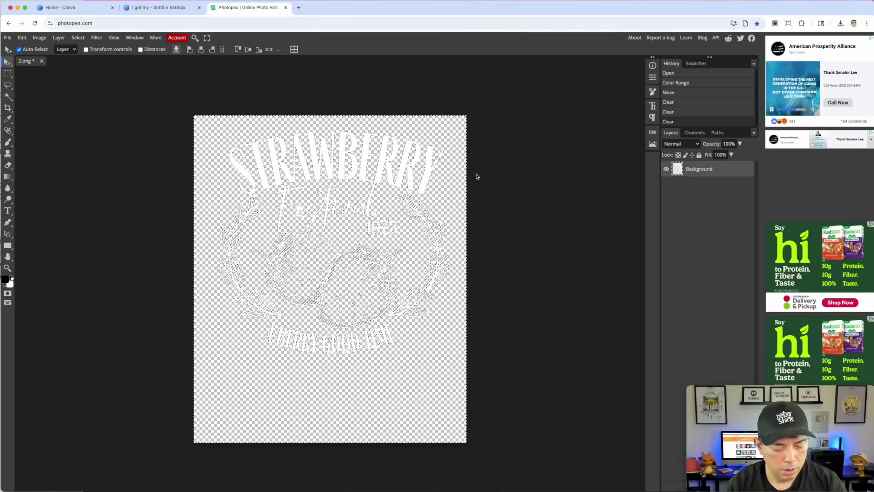
click(440, 141)
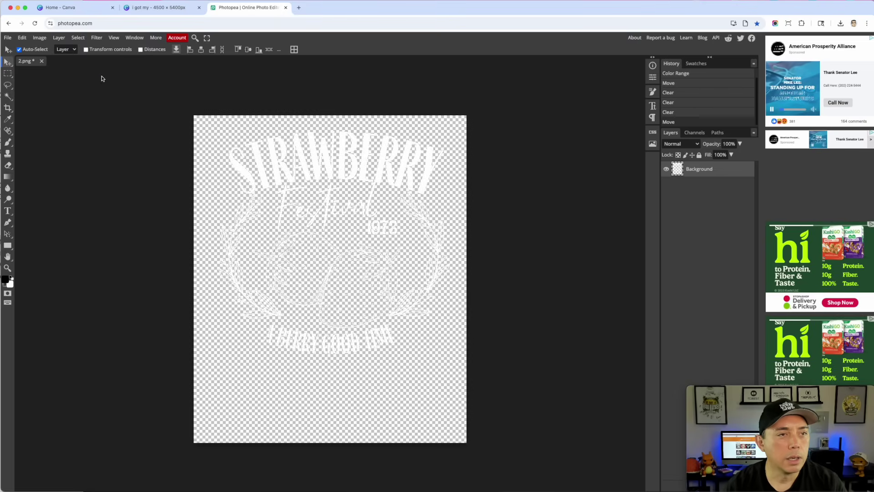
Export the transparent artwork as a PNG named Strawberry festival.
click(8, 39)
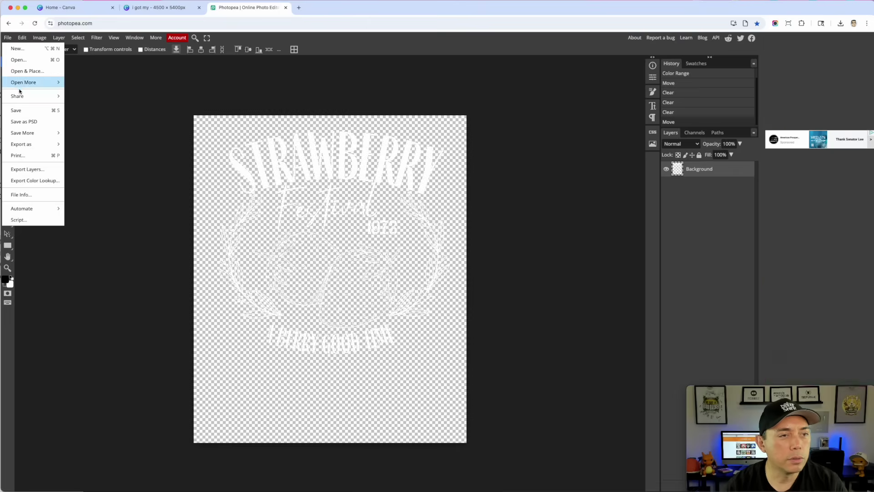
mouse_move(24, 145)
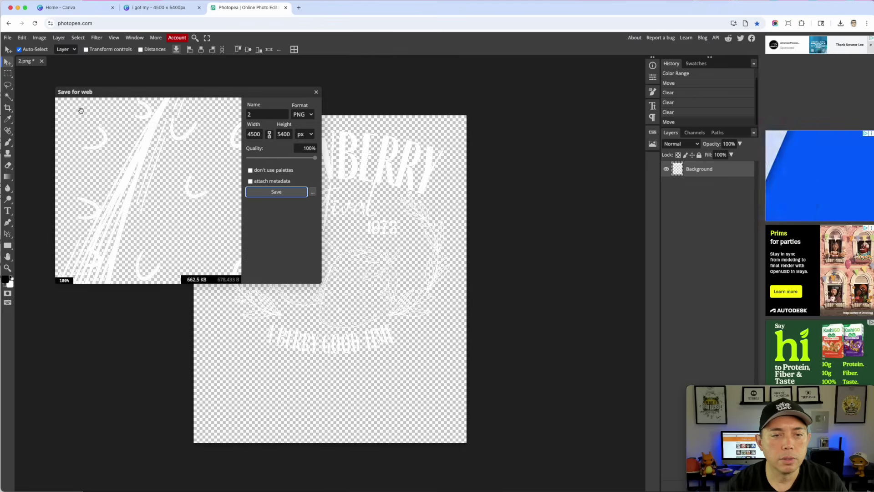
click(263, 113)
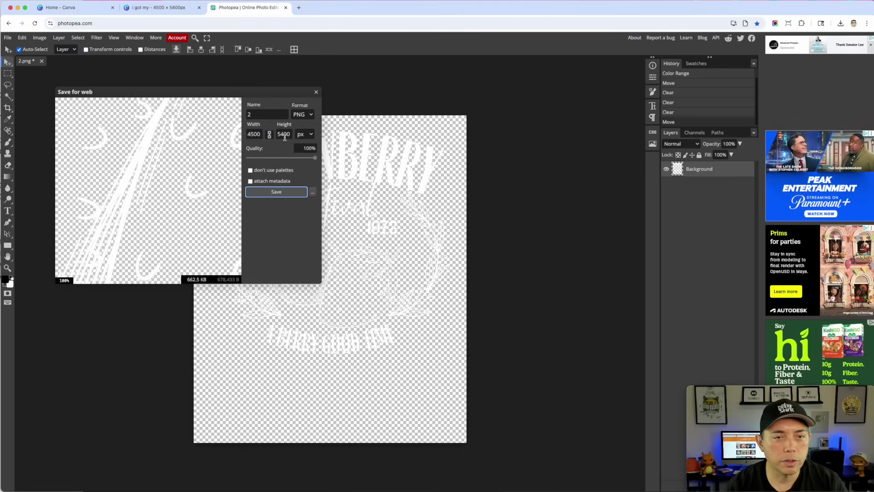
double_click(258, 115)
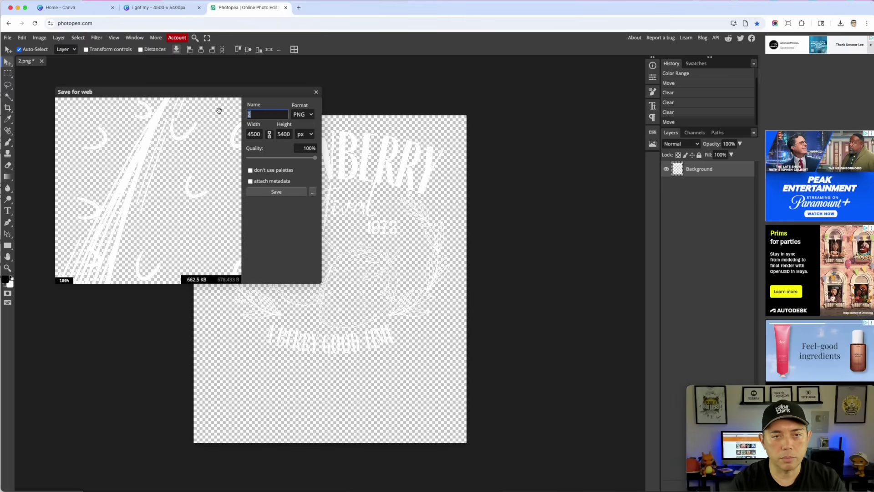
text(Strawberry fes)
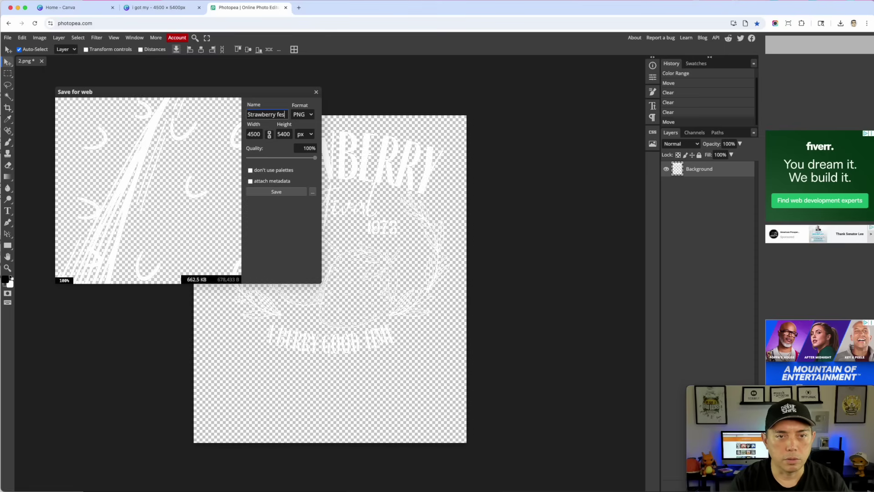
text(tival)
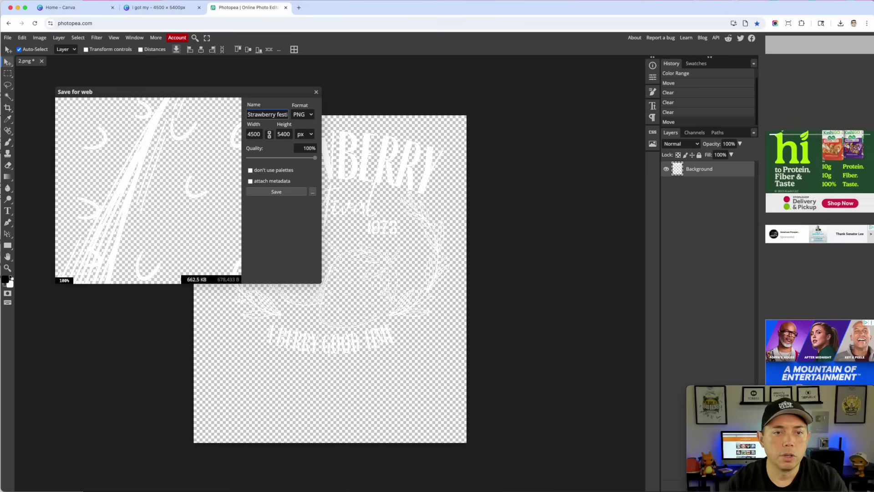
click(285, 193)
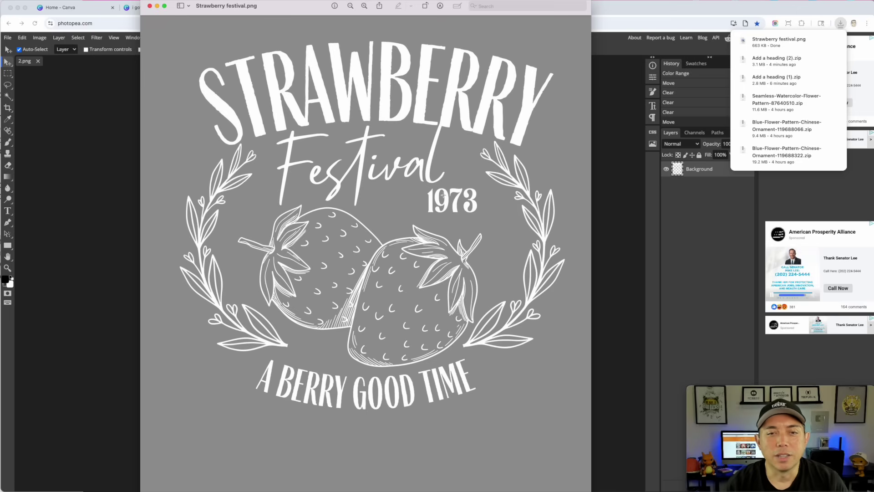